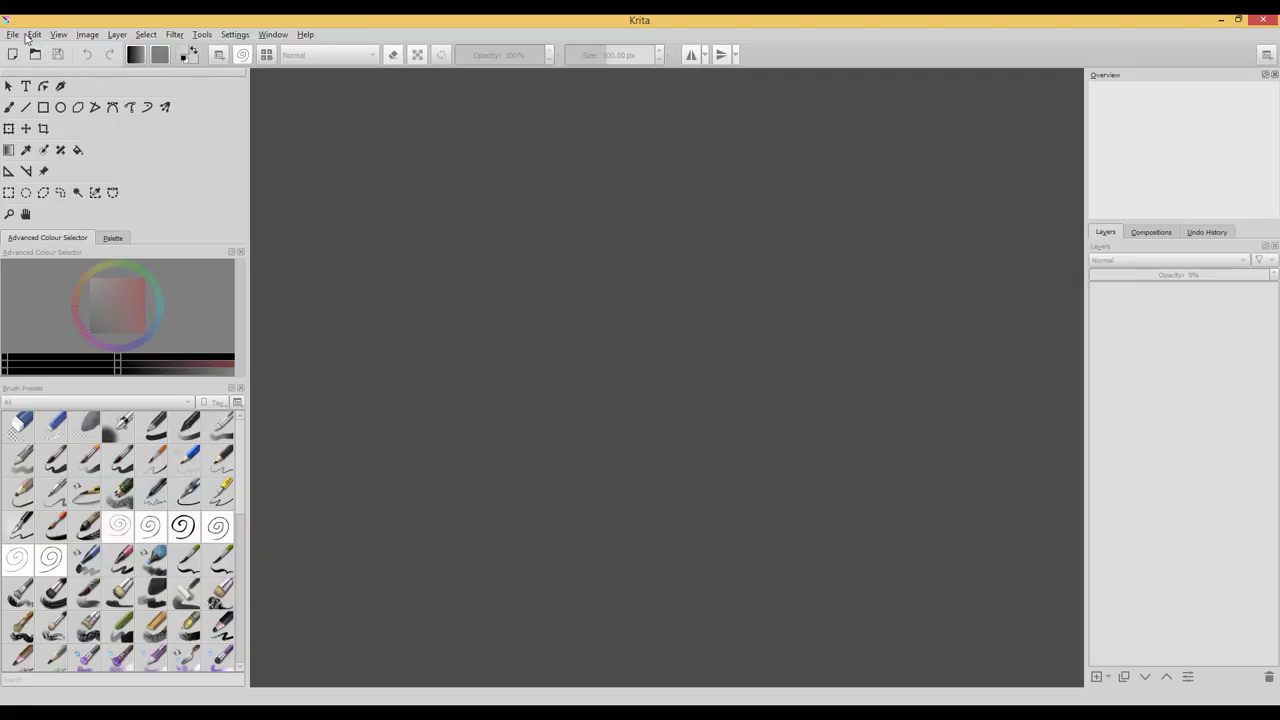
# Step: Create a new blank Custom Document of 1772 × 1772 px at 300 ppi via File > New
pyautogui.click(13, 35)
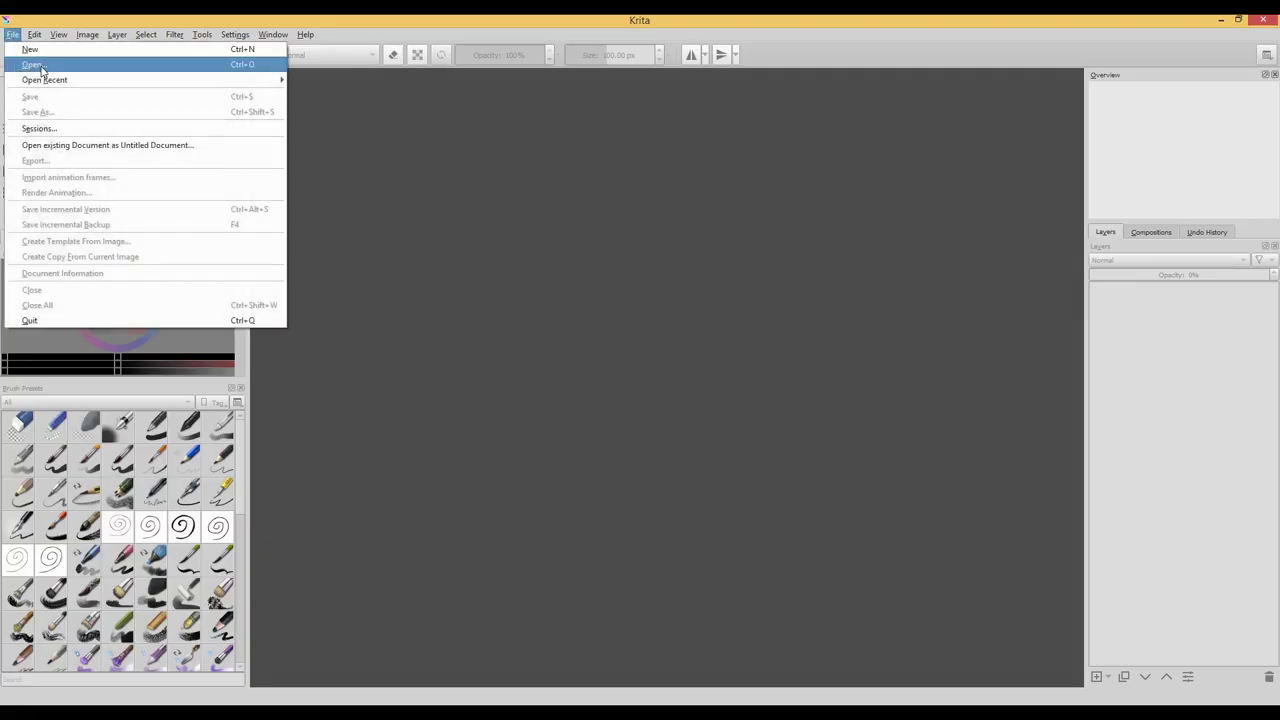
pyautogui.click(32, 50)
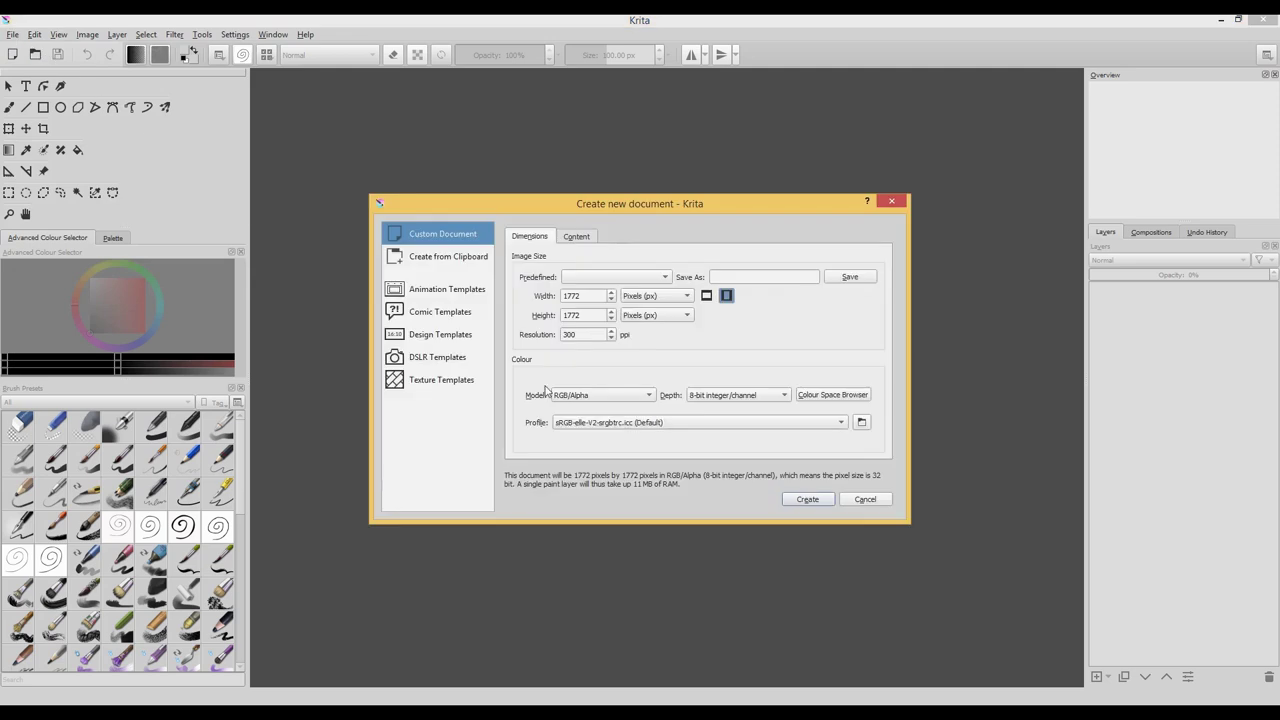
pyautogui.click(810, 499)
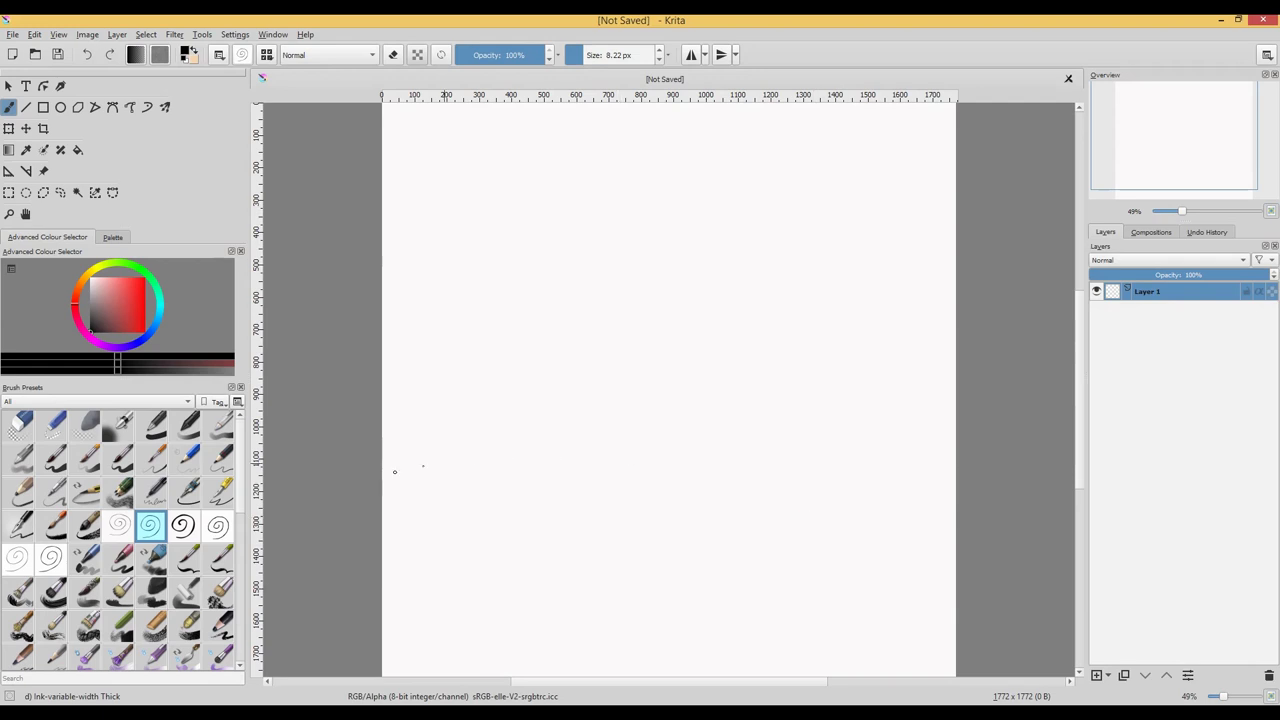
# Step: Scribble S-curves, diagonals and a vertical stroke with the Variline 10 px preset
pyautogui.click(48, 562)
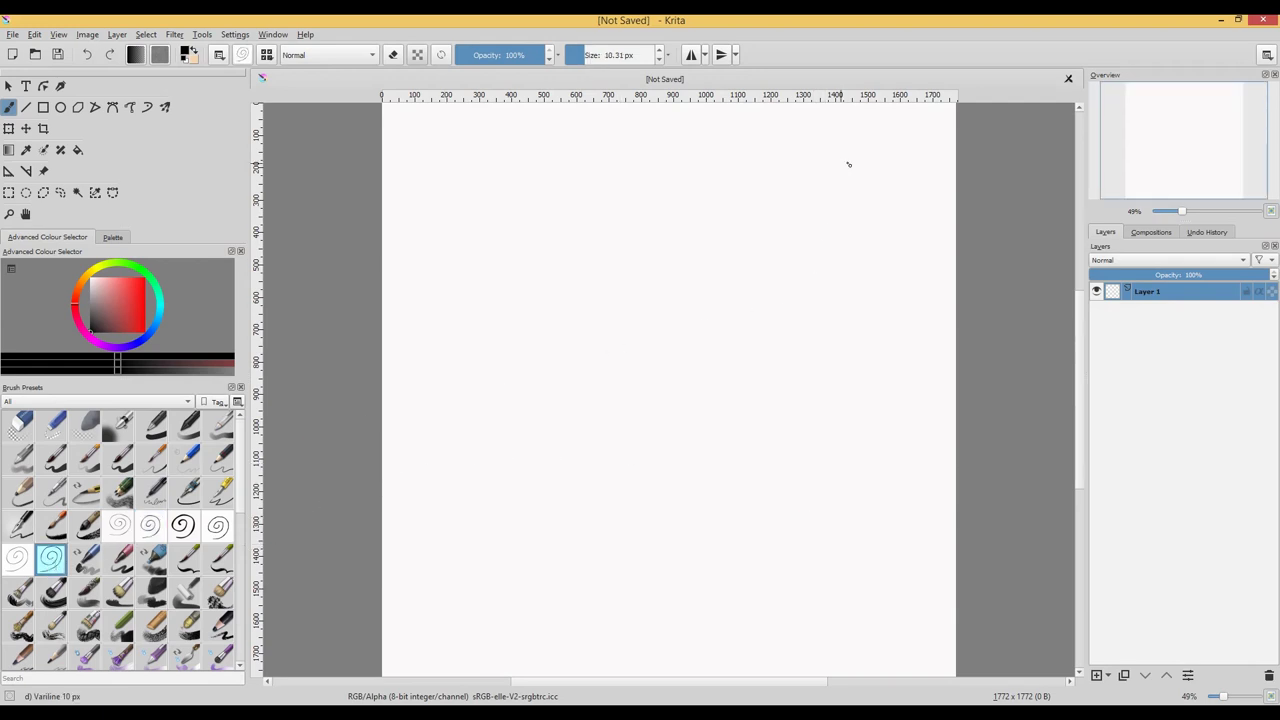
pyautogui.moveTo(873, 174)
pyautogui.mouseDown()
pyautogui.moveTo(778, 261)
pyautogui.moveTo(748, 612)
pyautogui.moveTo(490, 318)
pyautogui.mouseUp()
pyautogui.moveTo(765, 435); pyautogui.dragTo(515, 195)
pyautogui.moveTo(508, 138)
pyautogui.mouseDown()
pyautogui.moveTo(610, 215)
pyautogui.moveTo(768, 378)
pyautogui.mouseUp()
pyautogui.moveTo(690, 202)
pyautogui.mouseDown()
pyautogui.moveTo(691, 420)
pyautogui.moveTo(710, 470)
pyautogui.mouseUp()
pyautogui.moveTo(906, 208)
pyautogui.mouseDown()
pyautogui.moveTo(520, 494)
pyautogui.moveTo(453, 466)
pyautogui.mouseUp()
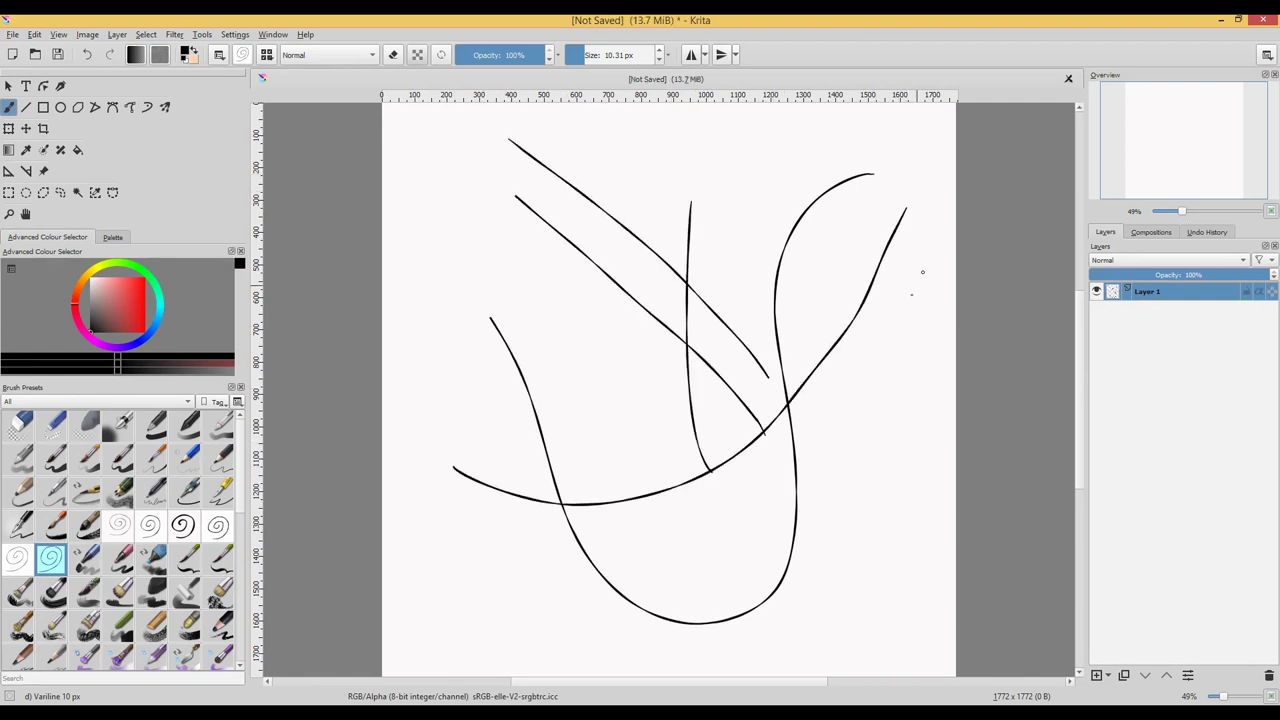
# Step: Draw thin looping, diagonal and vertical test strokes with the plain Variline preset
pyautogui.click(16, 566)
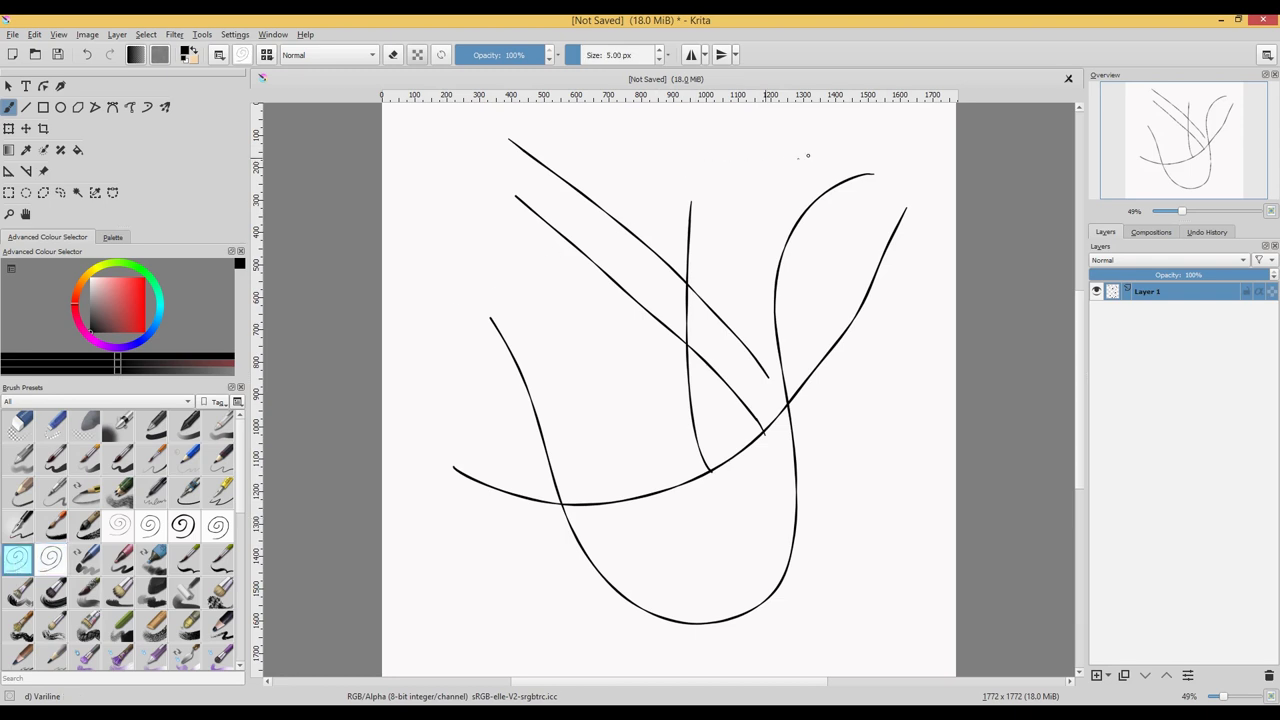
pyautogui.moveTo(808, 155)
pyautogui.mouseDown()
pyautogui.moveTo(700, 192)
pyautogui.moveTo(655, 472)
pyautogui.mouseUp()
pyautogui.moveTo(453, 200); pyautogui.dragTo(750, 505)
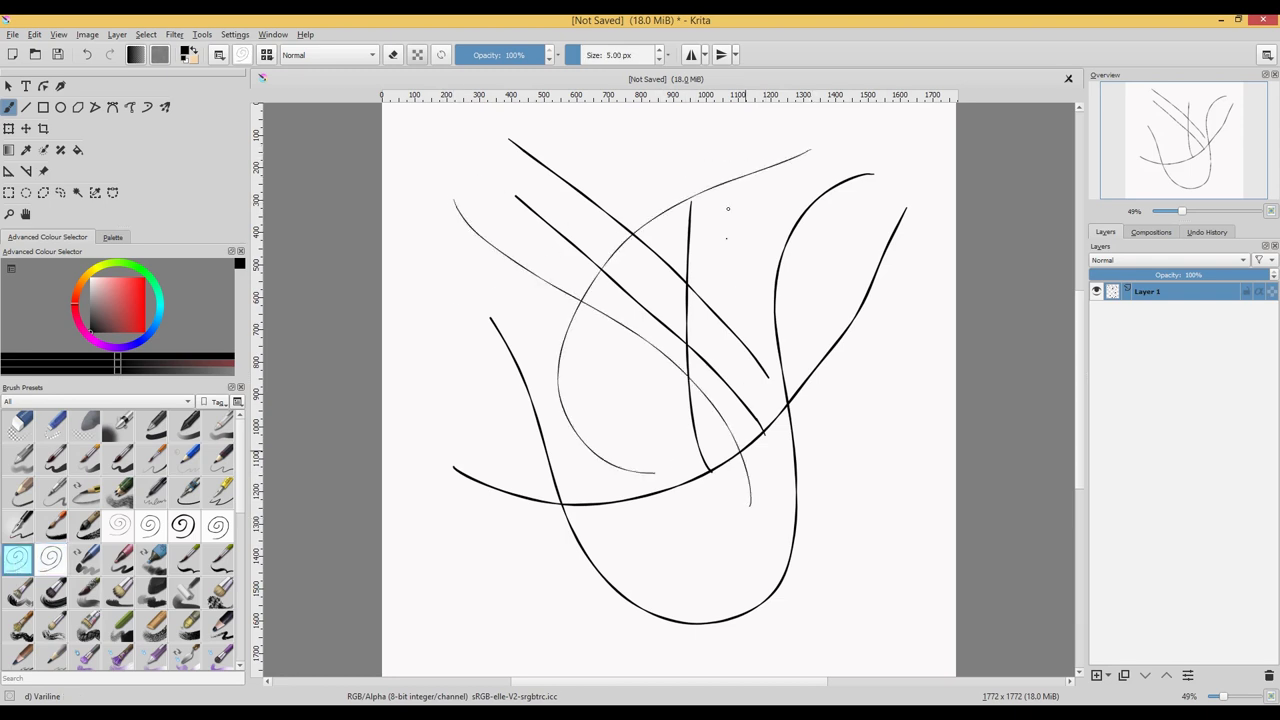
pyautogui.moveTo(788, 177); pyautogui.dragTo(755, 547)
pyautogui.moveTo(892, 557); pyautogui.dragTo(683, 126)
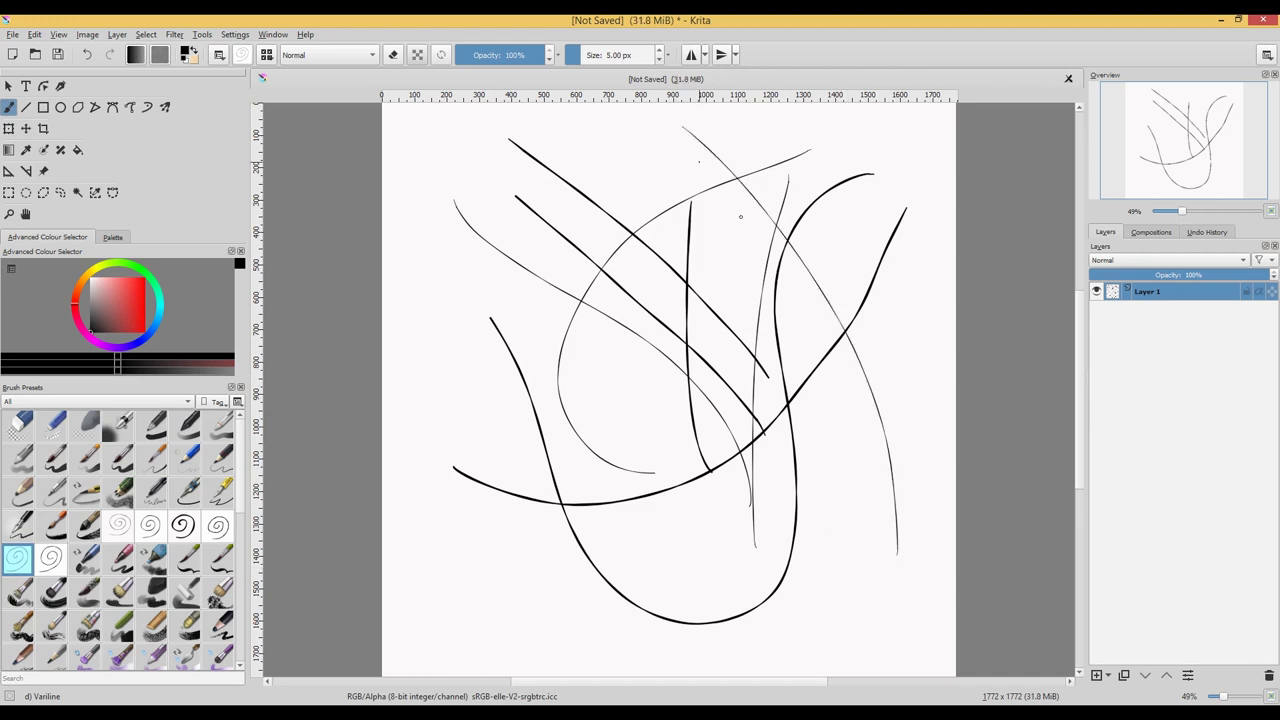
pyautogui.moveTo(900, 445); pyautogui.dragTo(673, 238)
pyautogui.moveTo(800, 178); pyautogui.dragTo(580, 237)
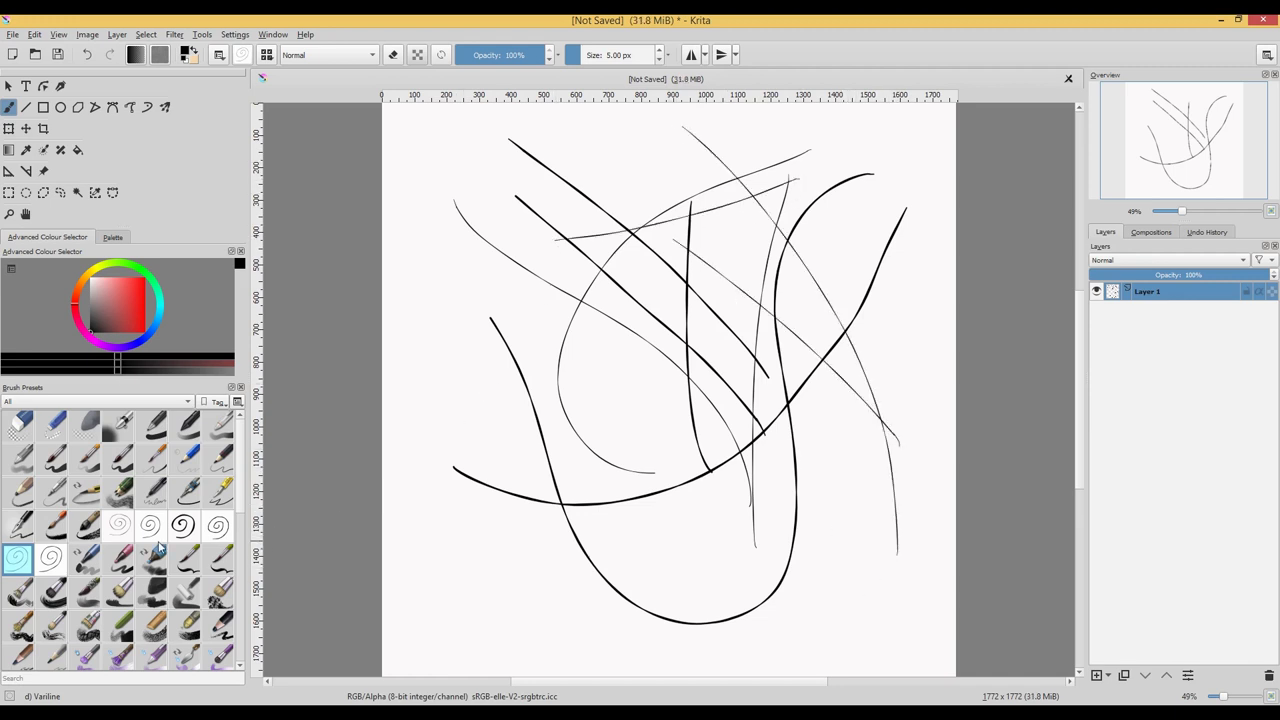
# Step: Draw thin lines and a loop on the left with the Ink-variable-width preset
pyautogui.click(125, 528)
pyautogui.moveTo(533, 171)
pyautogui.mouseDown()
pyautogui.moveTo(493, 248)
pyautogui.moveTo(500, 600)
pyautogui.mouseUp()
pyautogui.moveTo(458, 245)
pyautogui.mouseDown()
pyautogui.moveTo(522, 490)
pyautogui.moveTo(556, 556)
pyautogui.mouseUp()
pyautogui.moveTo(498, 274)
pyautogui.mouseDown()
pyautogui.moveTo(538, 428)
pyautogui.moveTo(602, 358)
pyautogui.mouseUp()
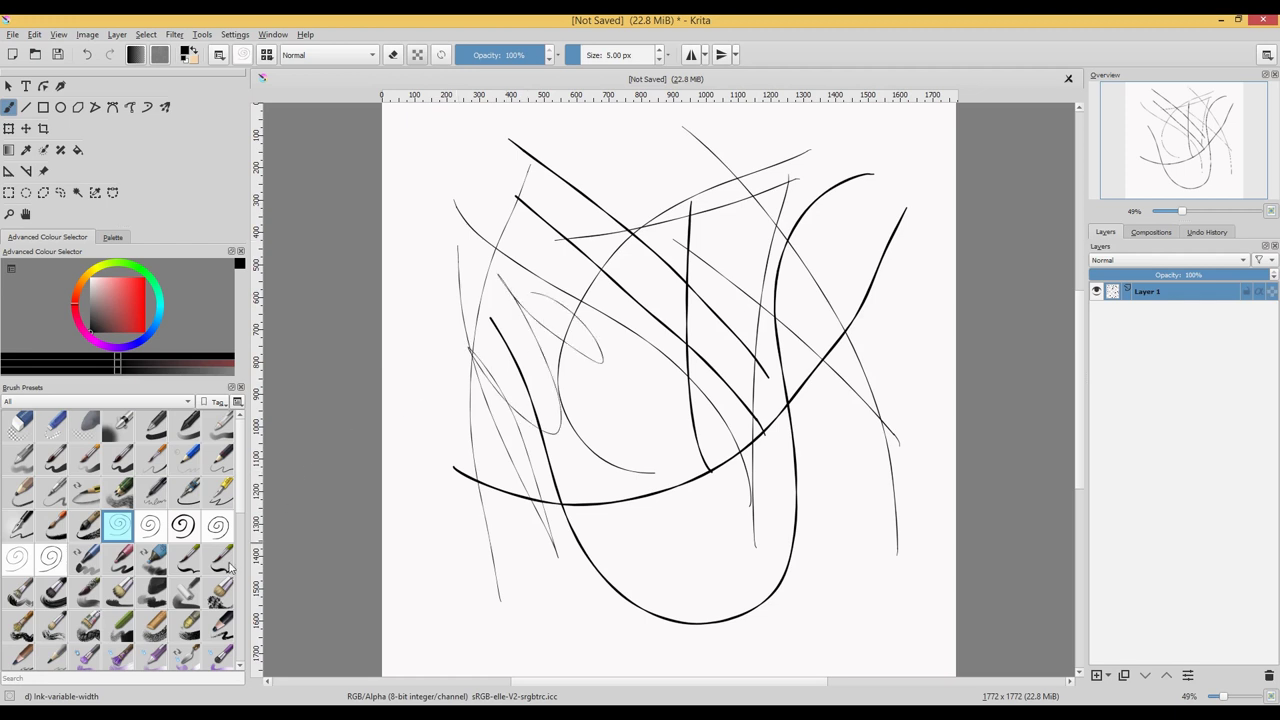
# Step: Paint thick curves and diagonals down the right with the Ink-variable-width thickest preset
pyautogui.click(186, 530)
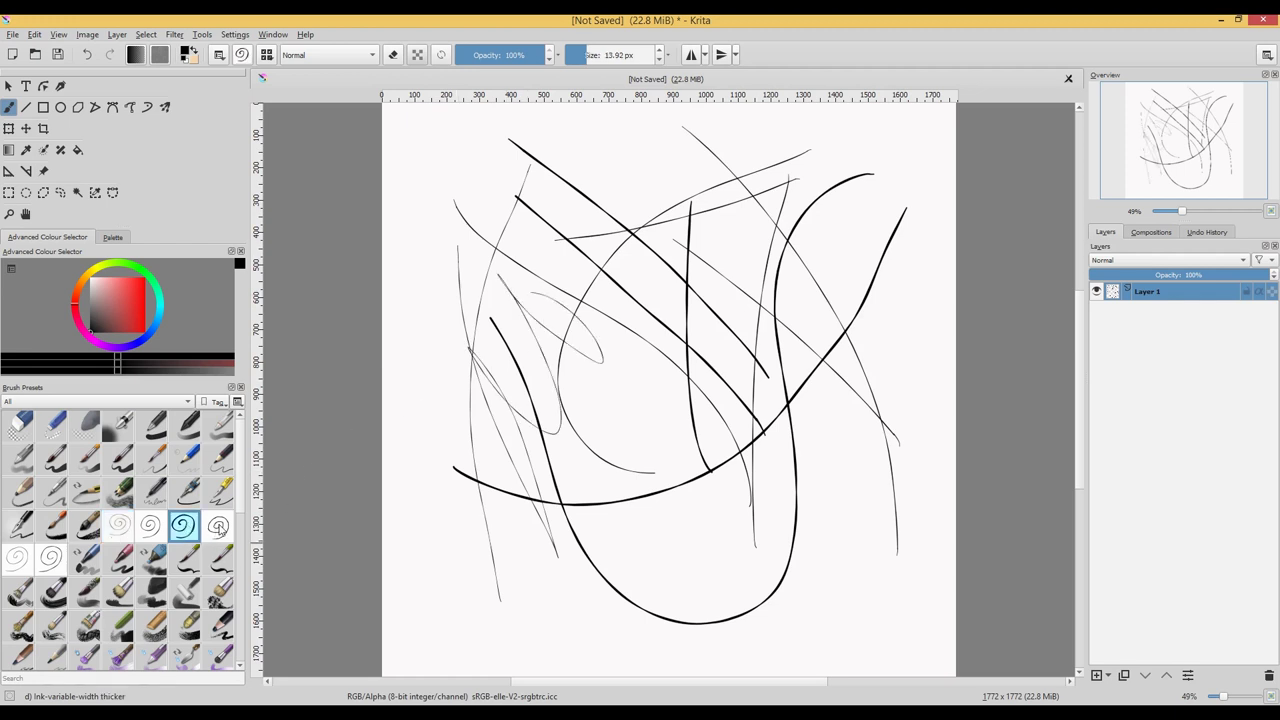
pyautogui.click(219, 530)
pyautogui.moveTo(906, 152)
pyautogui.mouseDown()
pyautogui.moveTo(864, 445)
pyautogui.moveTo(738, 662)
pyautogui.mouseUp()
pyautogui.moveTo(886, 604); pyautogui.dragTo(666, 232)
pyautogui.moveTo(872, 450); pyautogui.dragTo(645, 212)
pyautogui.moveTo(784, 478); pyautogui.dragTo(554, 260)
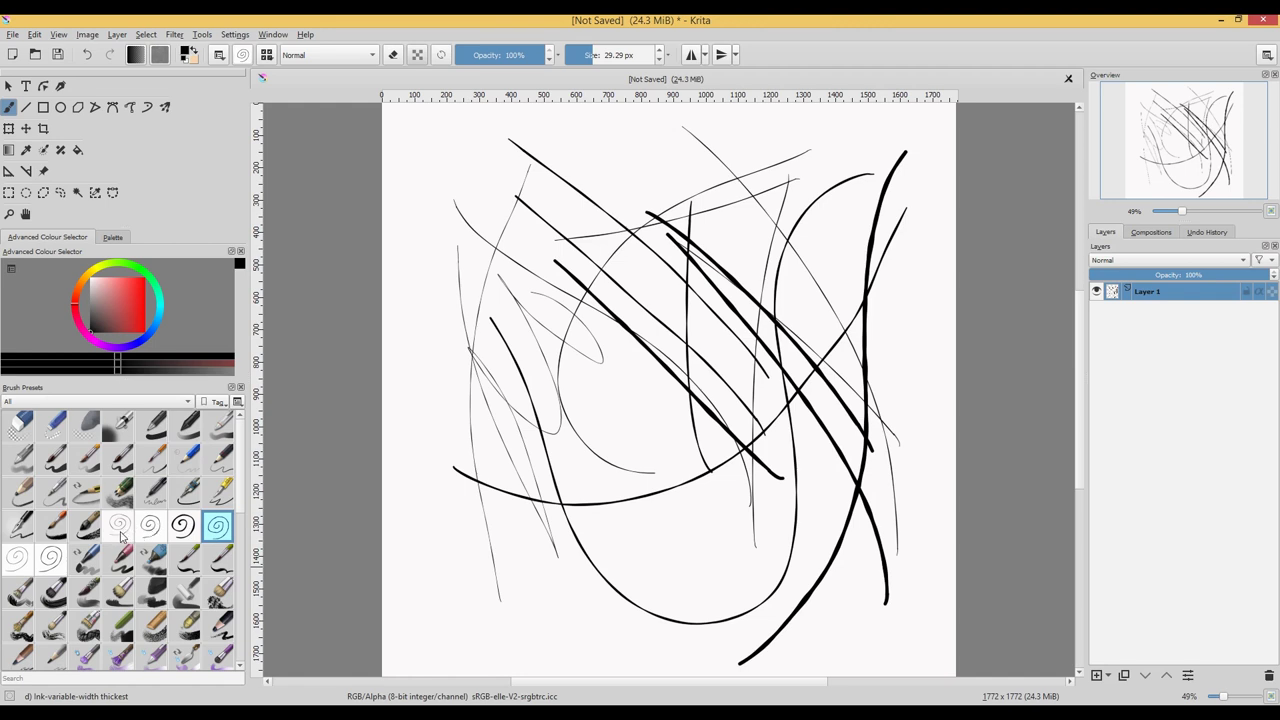
pyautogui.click(51, 558)
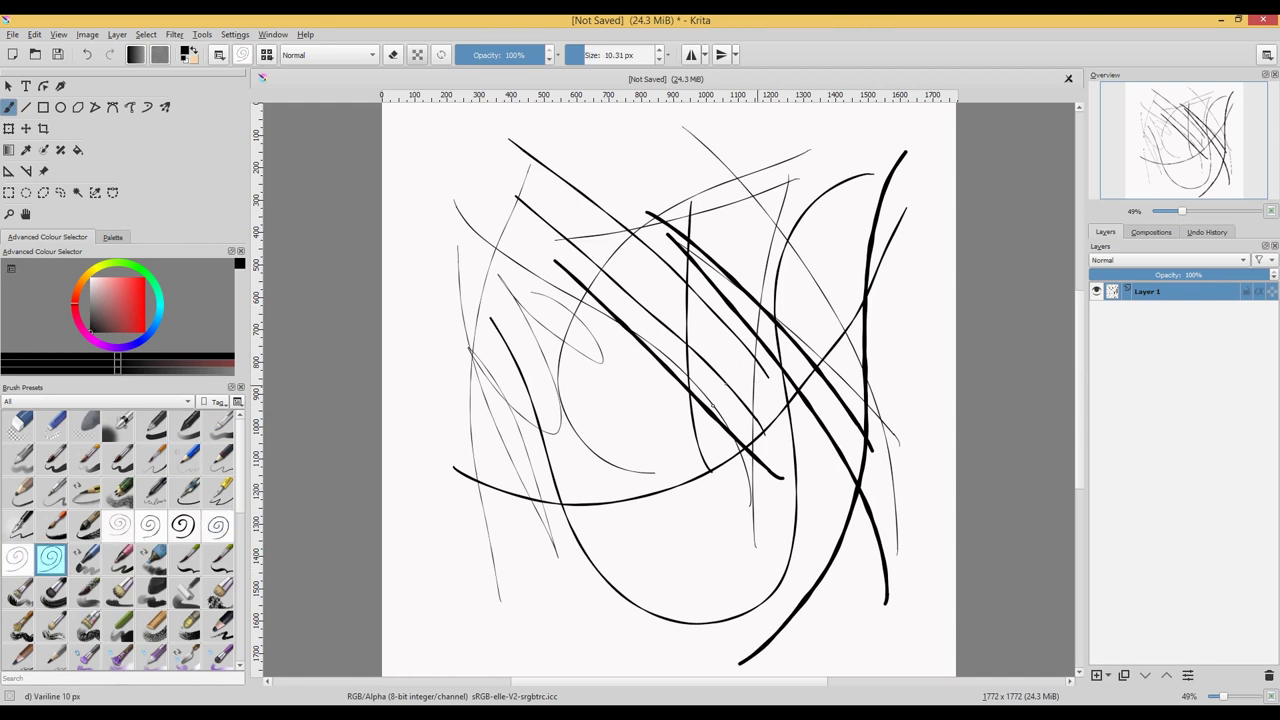
# Step: Enlarge the brush and paint thick black wavy strokes, a loop blob and a V
pyautogui.moveTo(654, 281)
pyautogui.mouseDown()
pyautogui.moveTo(616, 180)
pyautogui.moveTo(612, 230)
pyautogui.mouseUp()
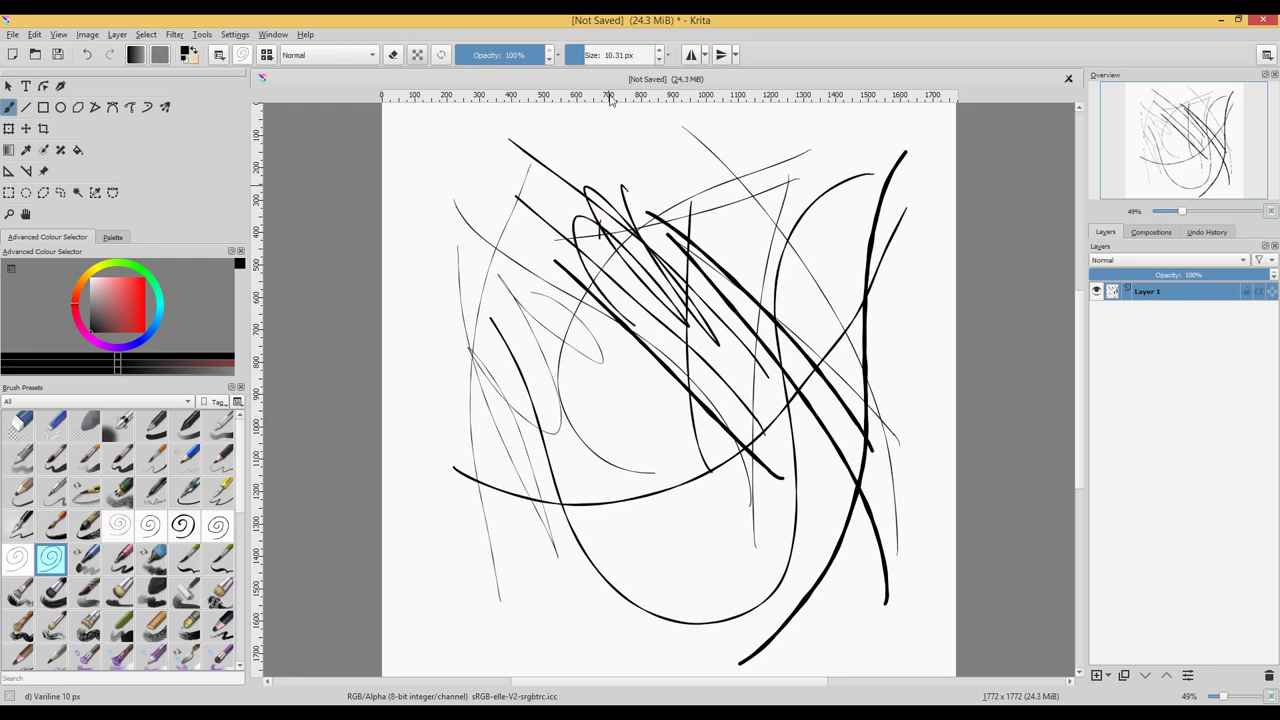
pyautogui.moveTo(580, 55); pyautogui.dragTo(604, 55)
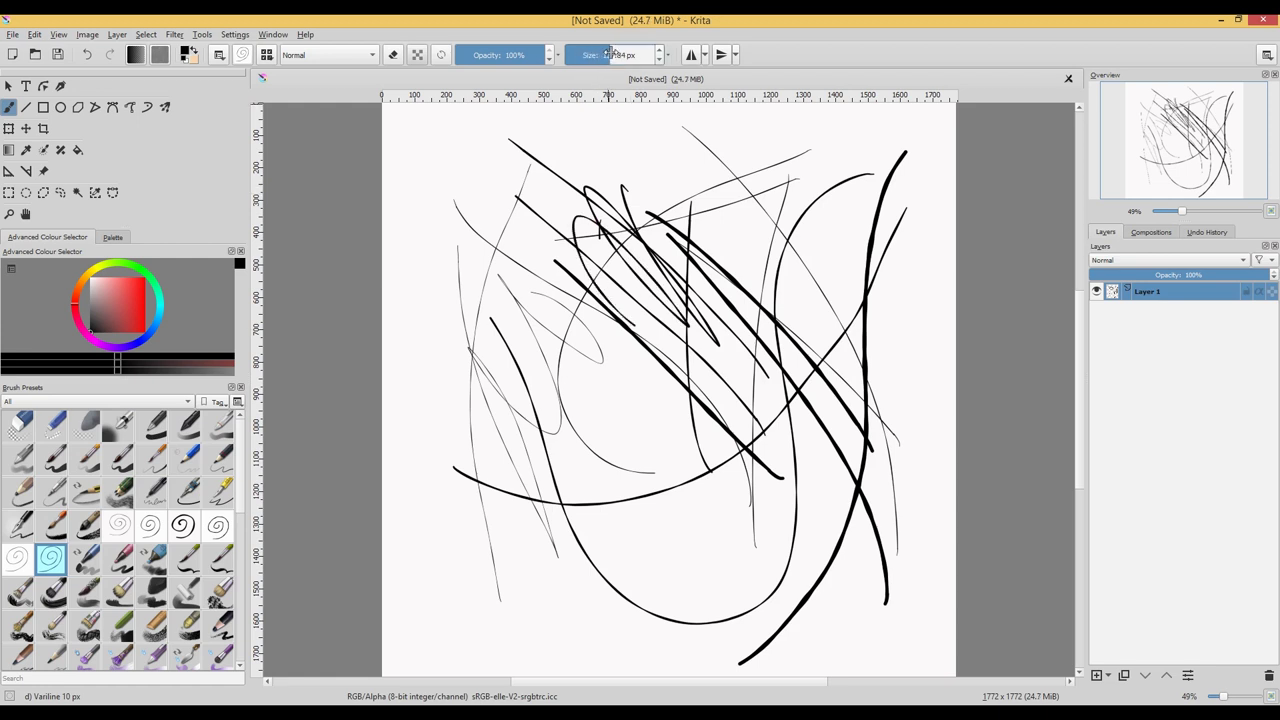
pyautogui.moveTo(536, 158); pyautogui.dragTo(500, 205)
pyautogui.click(524, 497)
pyautogui.moveTo(524, 497)
pyautogui.mouseDown()
pyautogui.moveTo(448, 186)
pyautogui.moveTo(470, 240)
pyautogui.moveTo(712, 552)
pyautogui.mouseUp()
pyautogui.moveTo(787, 568)
pyautogui.mouseDown()
pyautogui.moveTo(620, 285)
pyautogui.moveTo(600, 328)
pyautogui.moveTo(598, 420)
pyautogui.mouseUp()
pyautogui.moveTo(722, 195)
pyautogui.mouseDown()
pyautogui.moveTo(678, 288)
pyautogui.moveTo(780, 335)
pyautogui.moveTo(755, 328)
pyautogui.mouseUp()
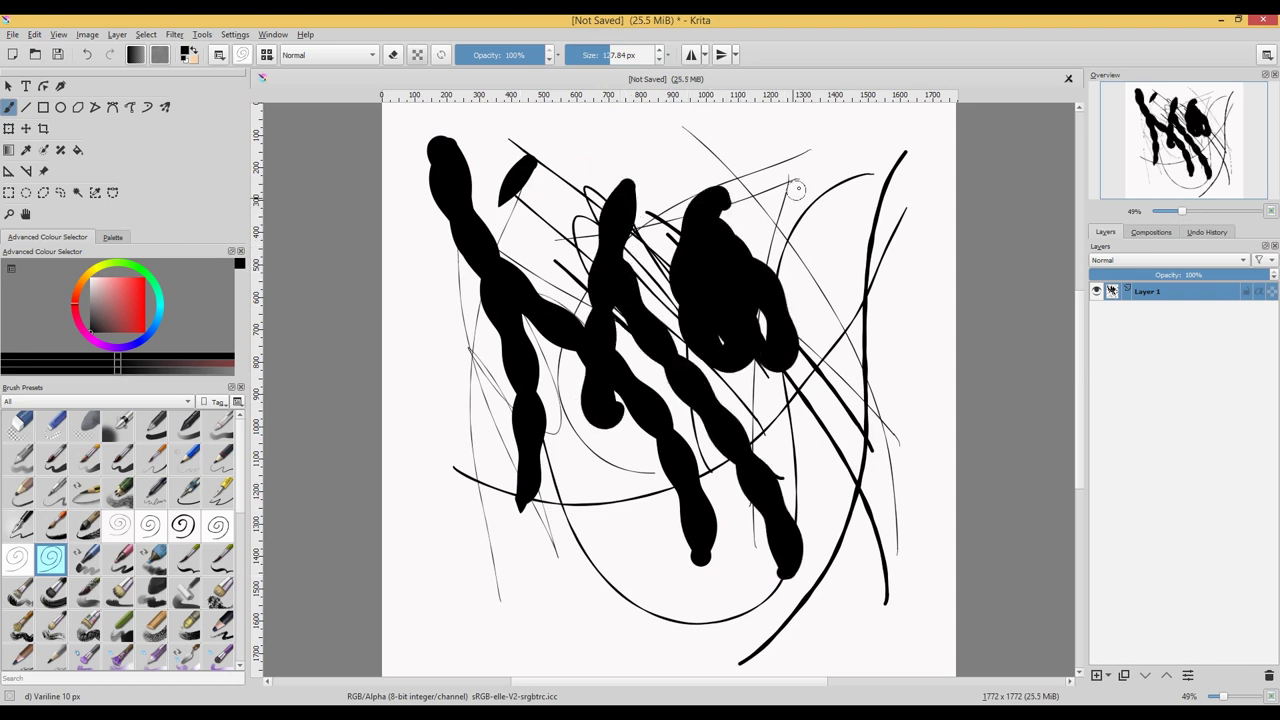
pyautogui.moveTo(828, 172)
pyautogui.mouseDown()
pyautogui.moveTo(813, 295)
pyautogui.moveTo(826, 372)
pyautogui.mouseUp()
pyautogui.moveTo(789, 157); pyautogui.dragTo(868, 392)
pyautogui.moveTo(858, 180)
pyautogui.mouseDown()
pyautogui.moveTo(870, 210)
pyautogui.moveTo(826, 471)
pyautogui.moveTo(881, 292)
pyautogui.moveTo(764, 527)
pyautogui.moveTo(803, 557)
pyautogui.moveTo(643, 549)
pyautogui.moveTo(603, 627)
pyautogui.moveTo(600, 575)
pyautogui.mouseUp()
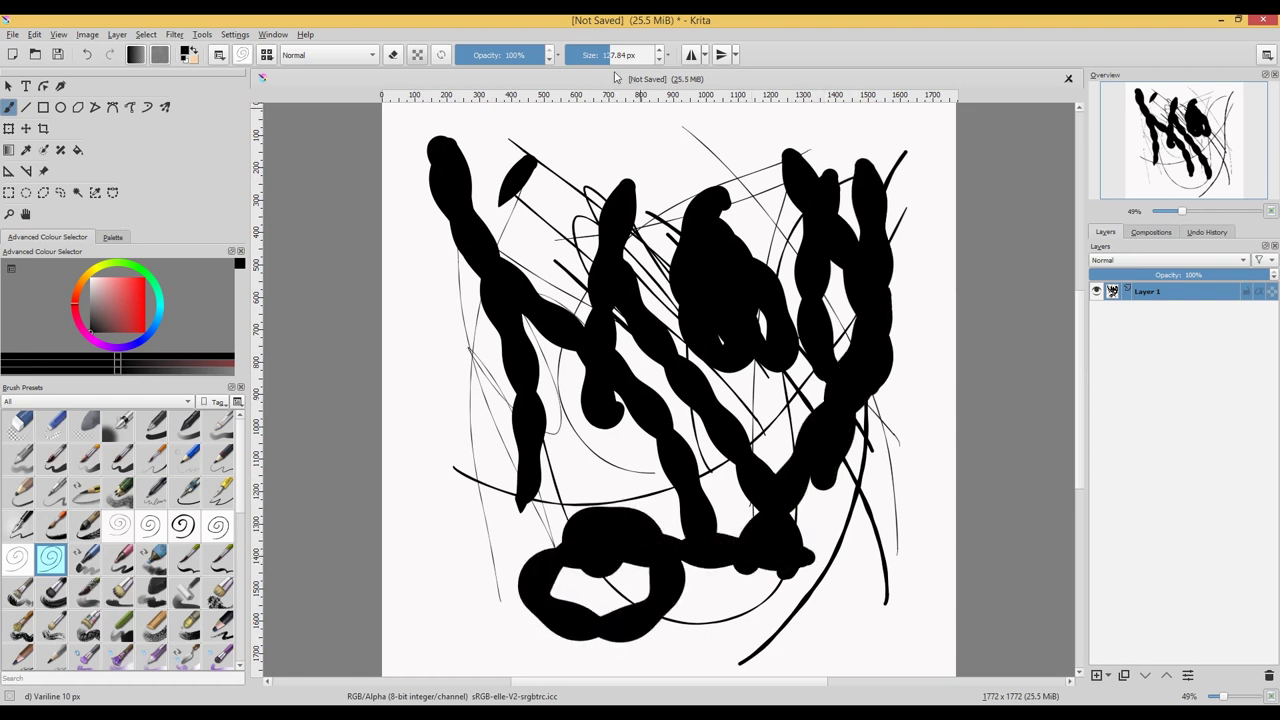
# Step: Reset Variline to 10.31 px and draw thin vertical strokes and lower hatching lines
pyautogui.click(51, 559)
pyautogui.moveTo(609, 137); pyautogui.dragTo(556, 306)
pyautogui.moveTo(567, 144); pyautogui.dragTo(542, 296)
pyautogui.moveTo(553, 130); pyautogui.dragTo(548, 302)
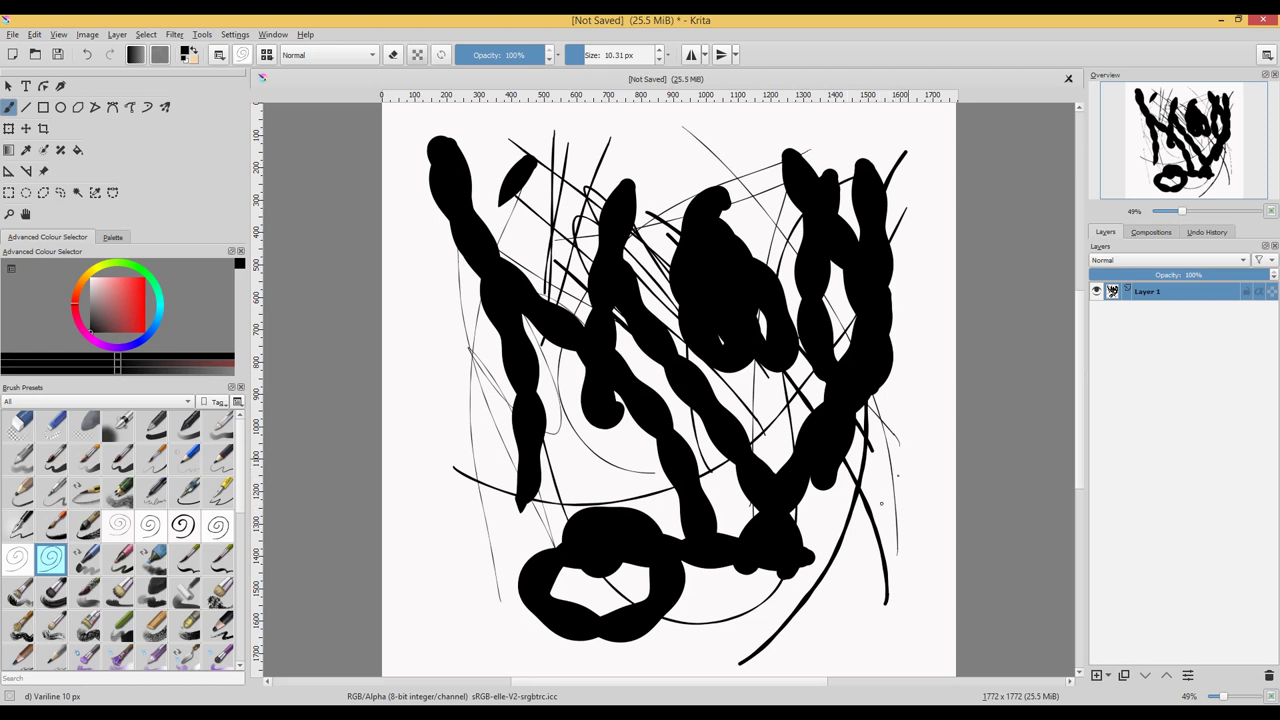
pyautogui.moveTo(788, 480)
pyautogui.mouseDown()
pyautogui.moveTo(690, 355)
pyautogui.moveTo(580, 430)
pyautogui.moveTo(548, 500)
pyautogui.moveTo(581, 423)
pyautogui.mouseUp()
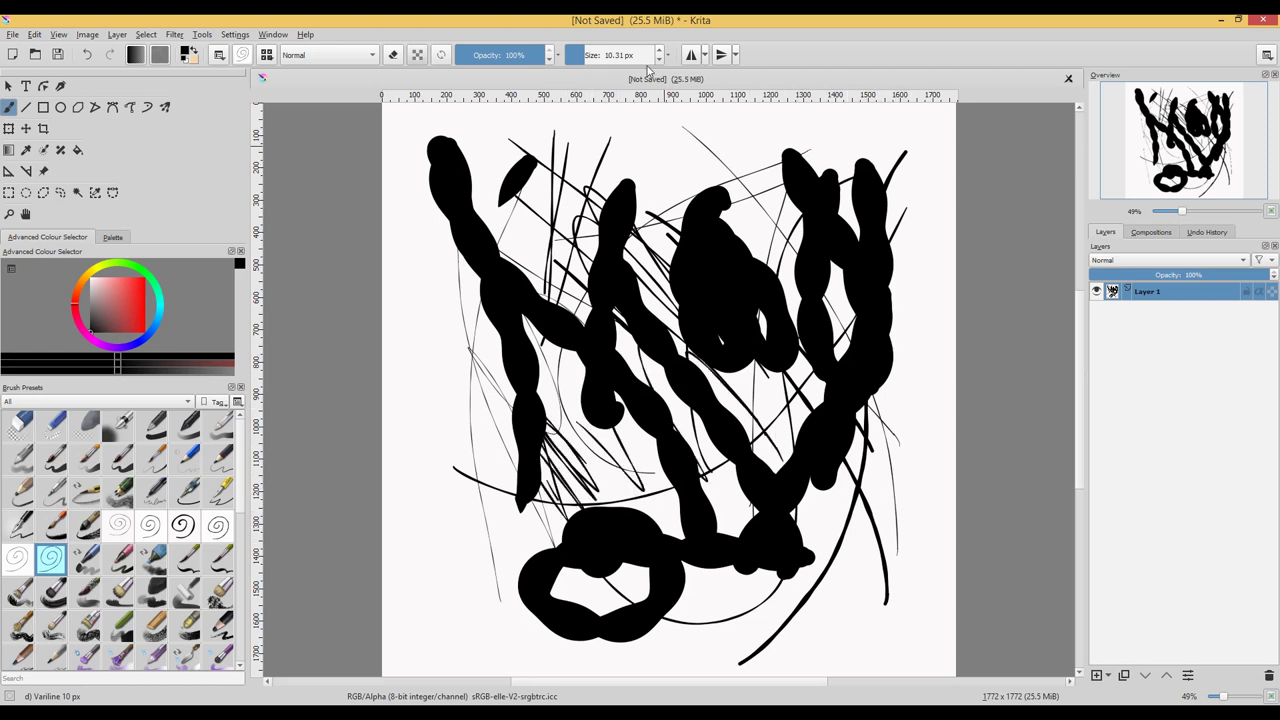
pyautogui.moveTo(580, 56)
pyautogui.mouseDown()
pyautogui.moveTo(660, 56)
pyautogui.moveTo(586, 57)
pyautogui.mouseUp()
# Step: Reselect the Variline 10 px brush, hide Layer 1 and add an empty Layer 2
pyautogui.click(20, 563)
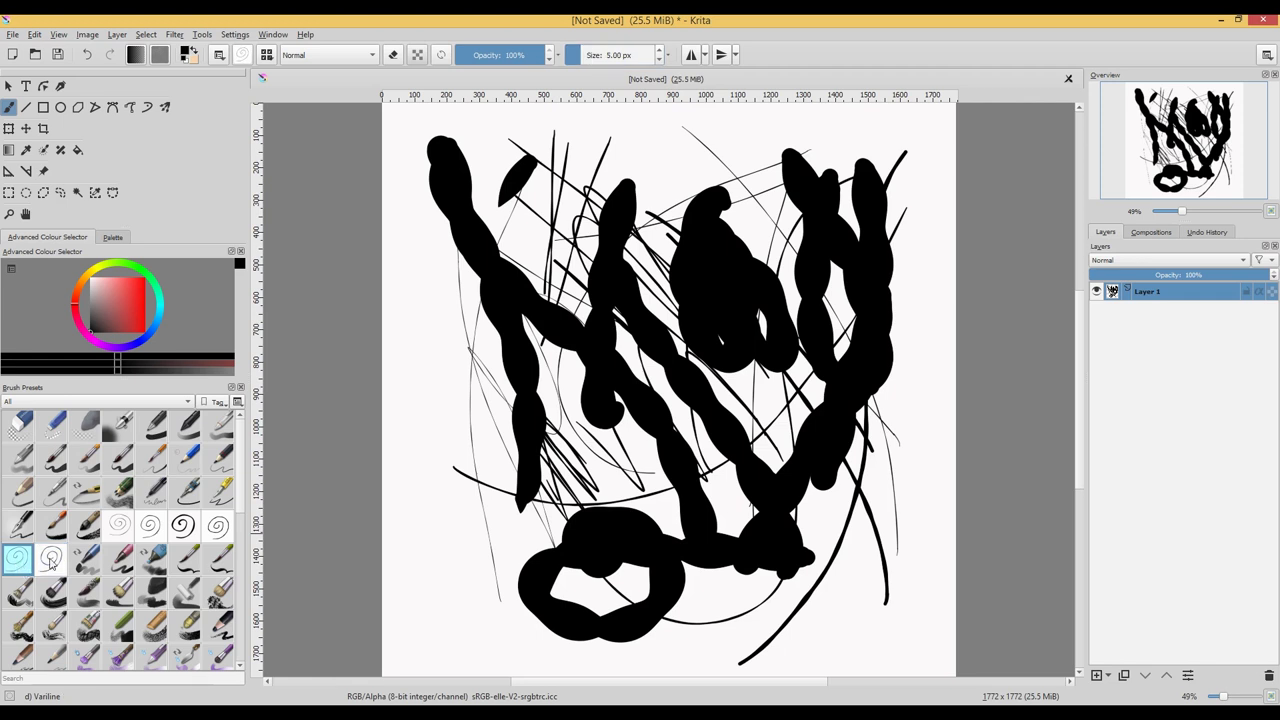
pyautogui.click(50, 563)
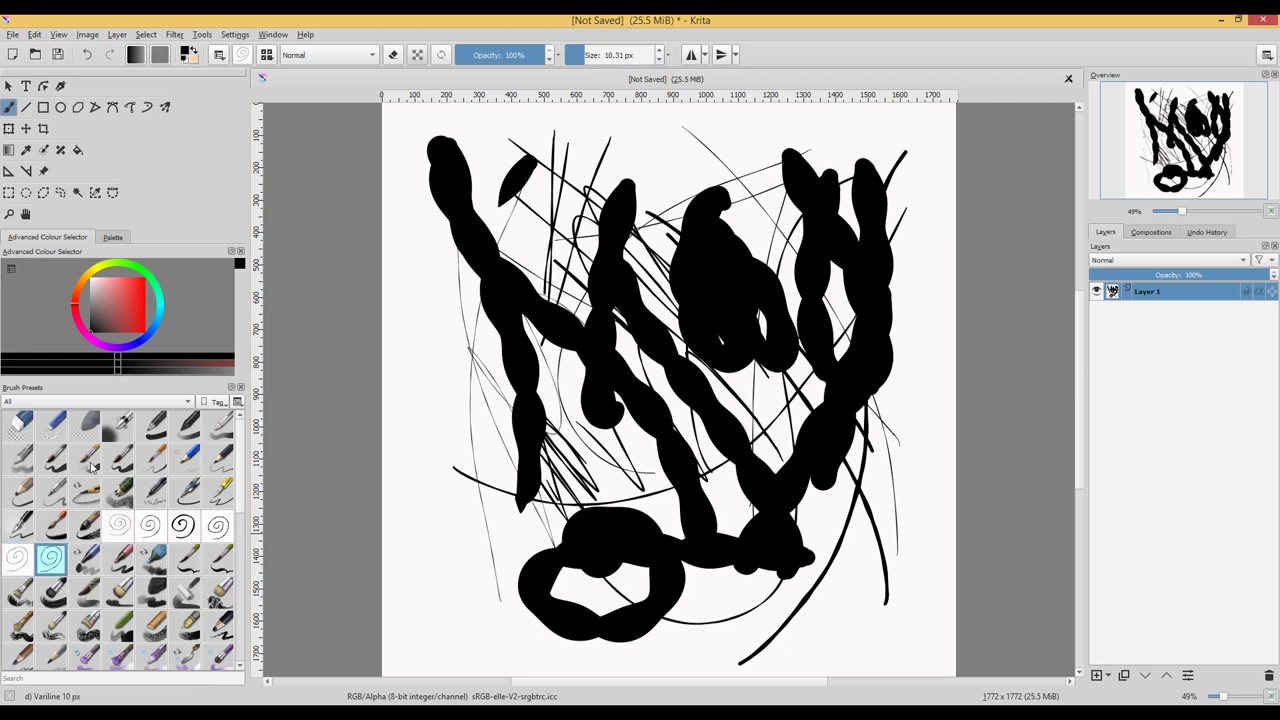
pyautogui.click(1096, 290)
pyautogui.click(1097, 676)
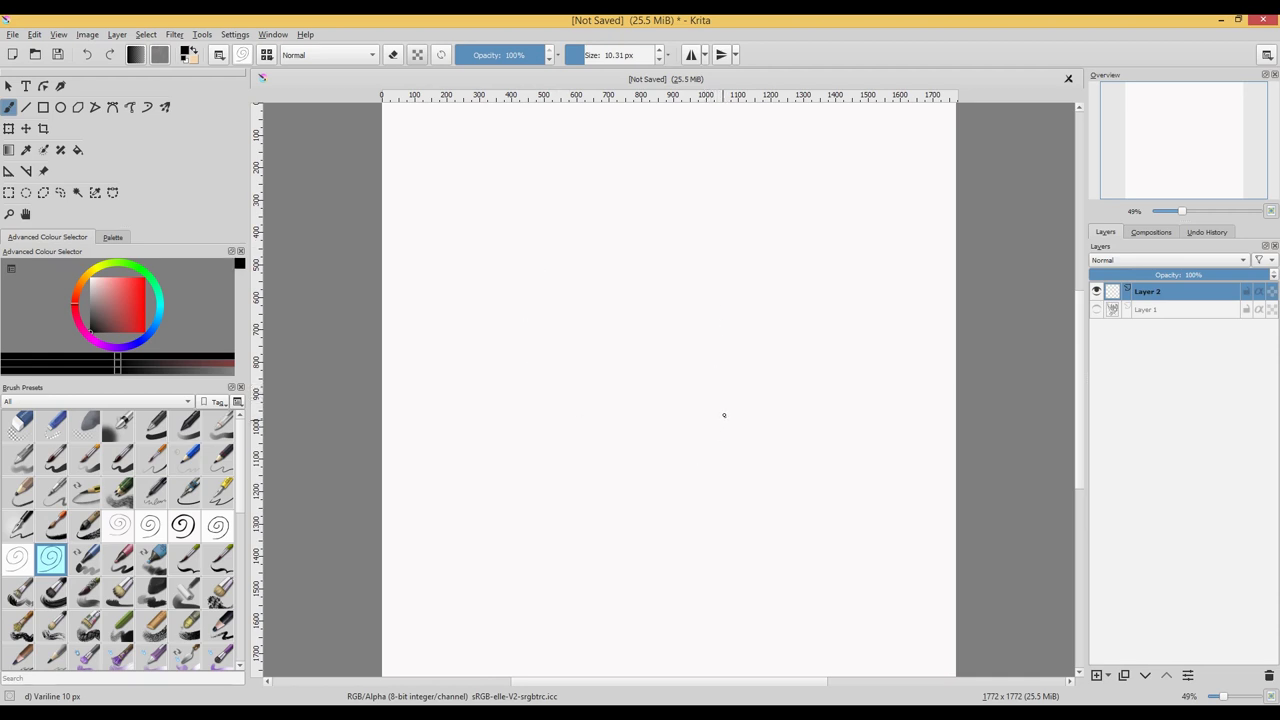
# Step: Draw Ink-2 Fineliner test strokes: a zigzag, vertical lines, an ellipse, diagonals and loops
pyautogui.click(186, 496)
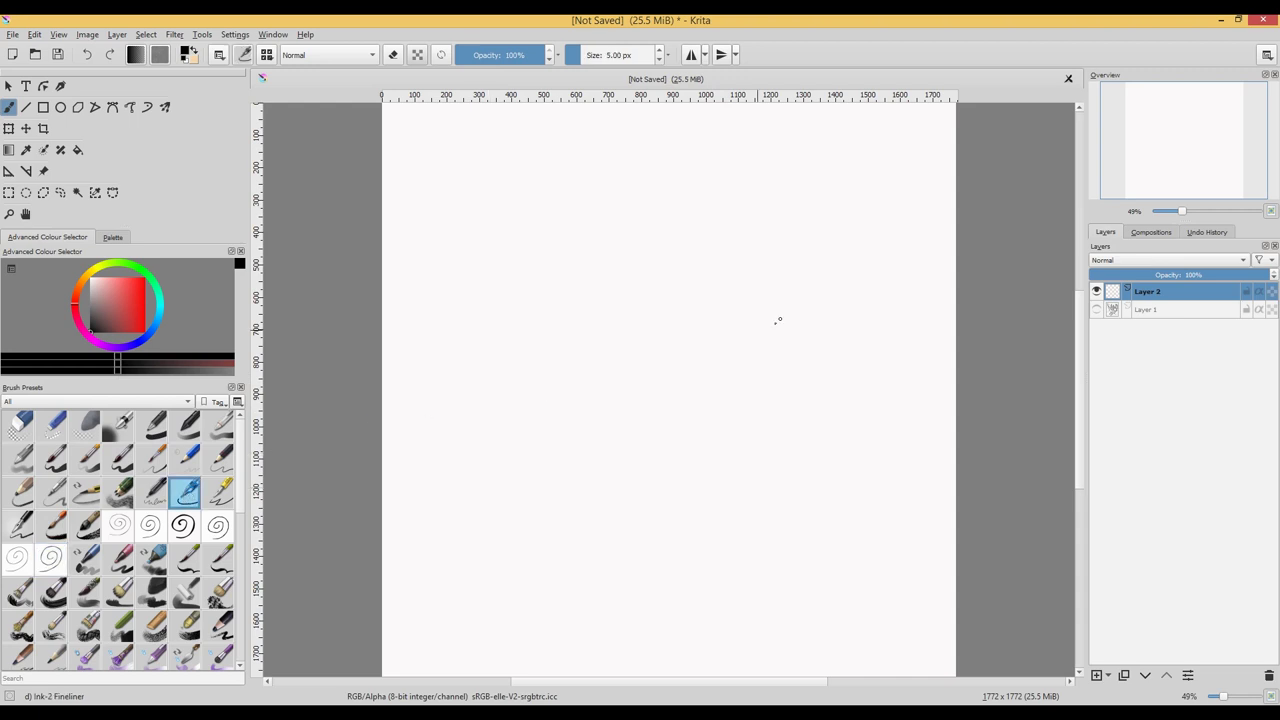
pyautogui.moveTo(848, 363)
pyautogui.mouseDown()
pyautogui.moveTo(686, 243)
pyautogui.moveTo(676, 297)
pyautogui.mouseUp()
pyautogui.moveTo(537, 167); pyautogui.dragTo(620, 514)
pyautogui.moveTo(632, 226); pyautogui.dragTo(666, 523)
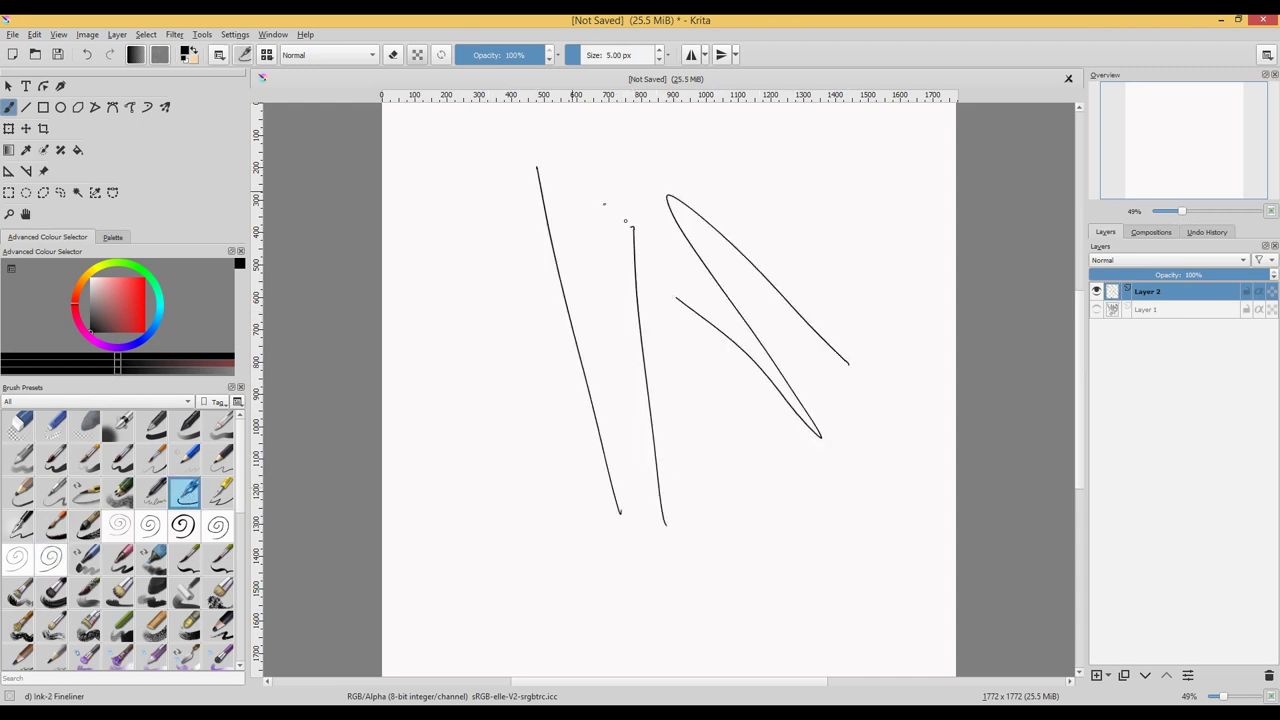
pyautogui.moveTo(668, 265); pyautogui.dragTo(686, 405)
pyautogui.moveTo(570, 355); pyautogui.dragTo(711, 476)
pyautogui.moveTo(494, 305); pyautogui.dragTo(594, 463)
pyautogui.moveTo(510, 360); pyautogui.dragTo(620, 512)
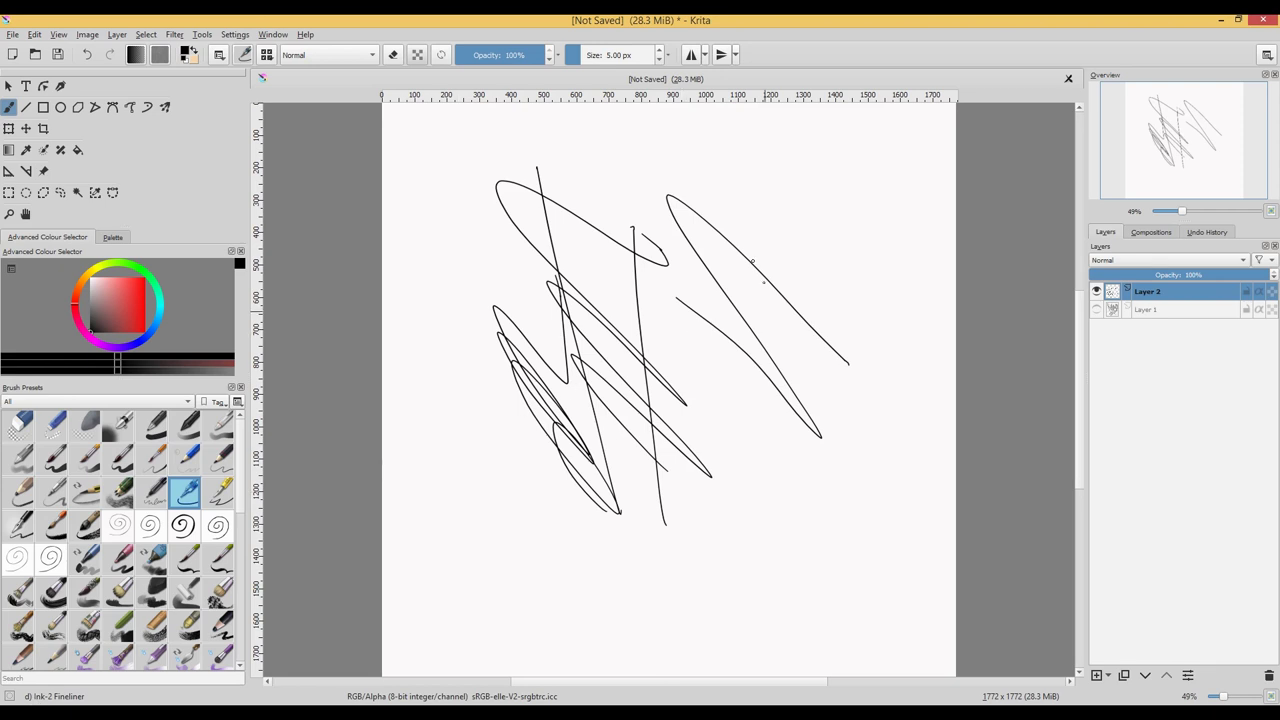
# Step: Scribble hooked, curved and long test strokes across the canvas with the Ink-3 Gpen
pyautogui.click(220, 498)
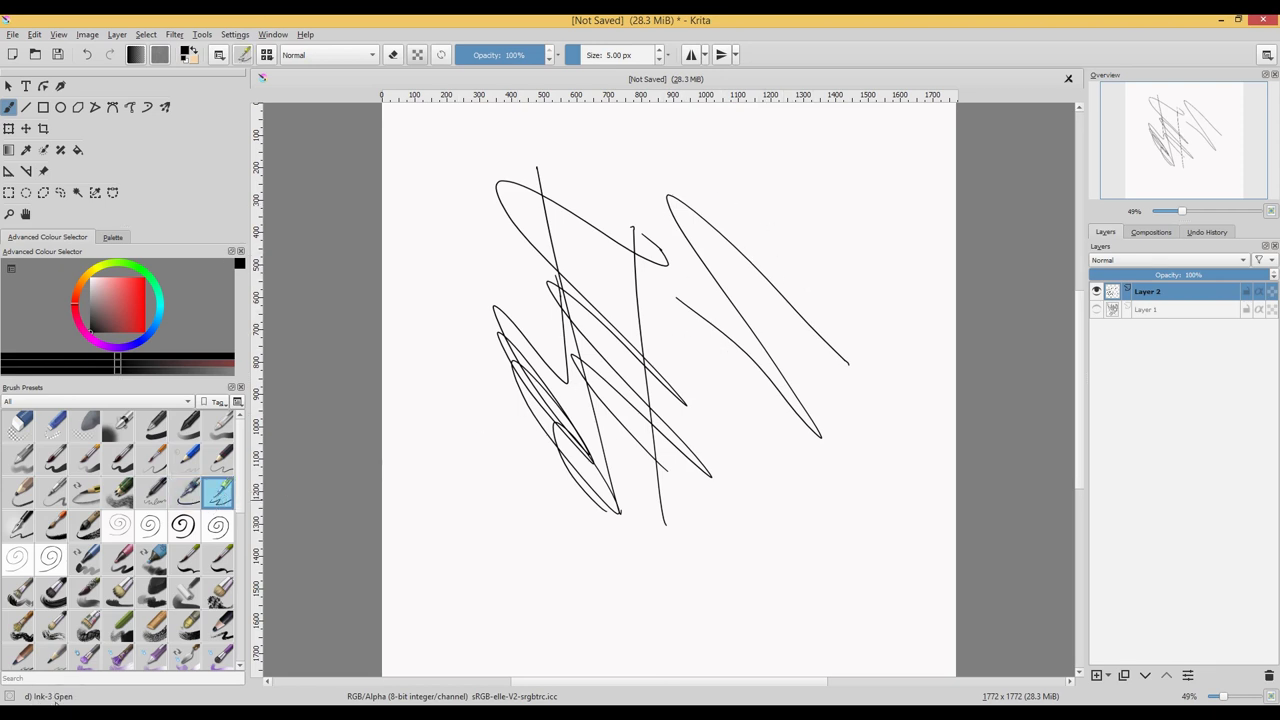
pyautogui.moveTo(830, 166); pyautogui.dragTo(829, 318)
pyautogui.moveTo(793, 193)
pyautogui.mouseDown()
pyautogui.moveTo(883, 323)
pyautogui.moveTo(834, 570)
pyautogui.mouseUp()
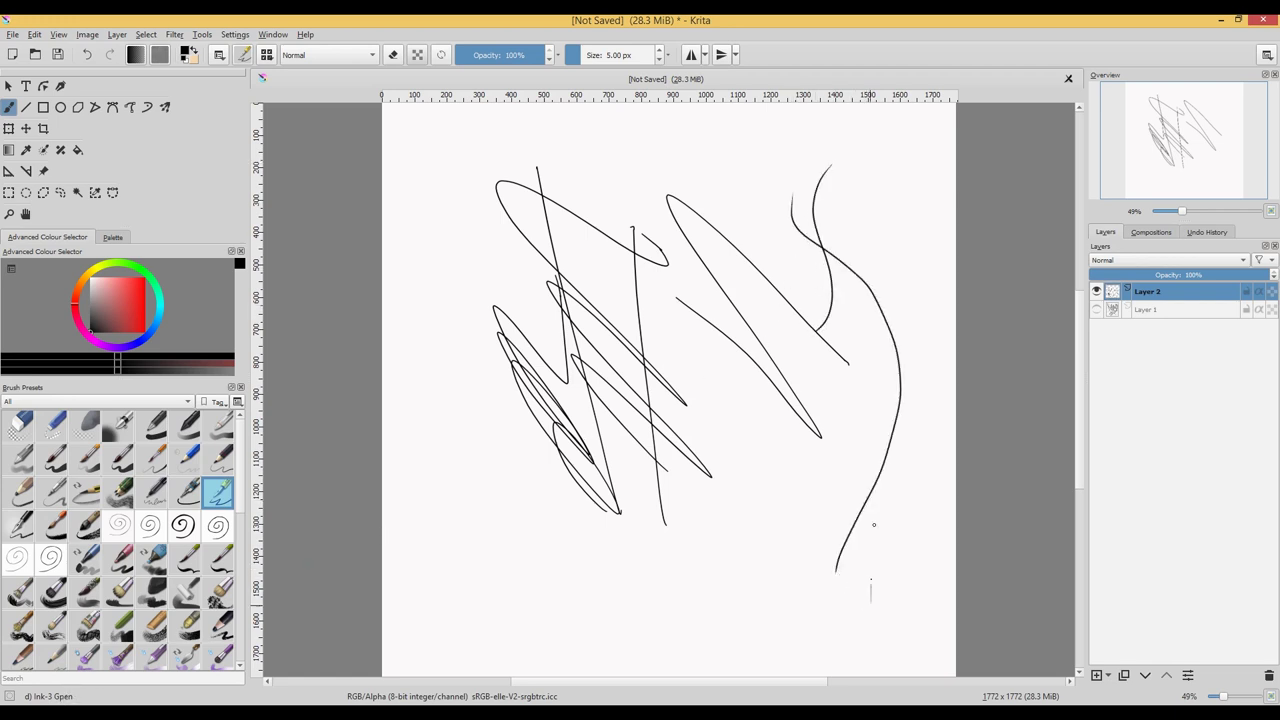
pyautogui.moveTo(873, 524)
pyautogui.mouseDown()
pyautogui.moveTo(765, 198)
pyautogui.moveTo(790, 265)
pyautogui.moveTo(752, 228)
pyautogui.mouseUp()
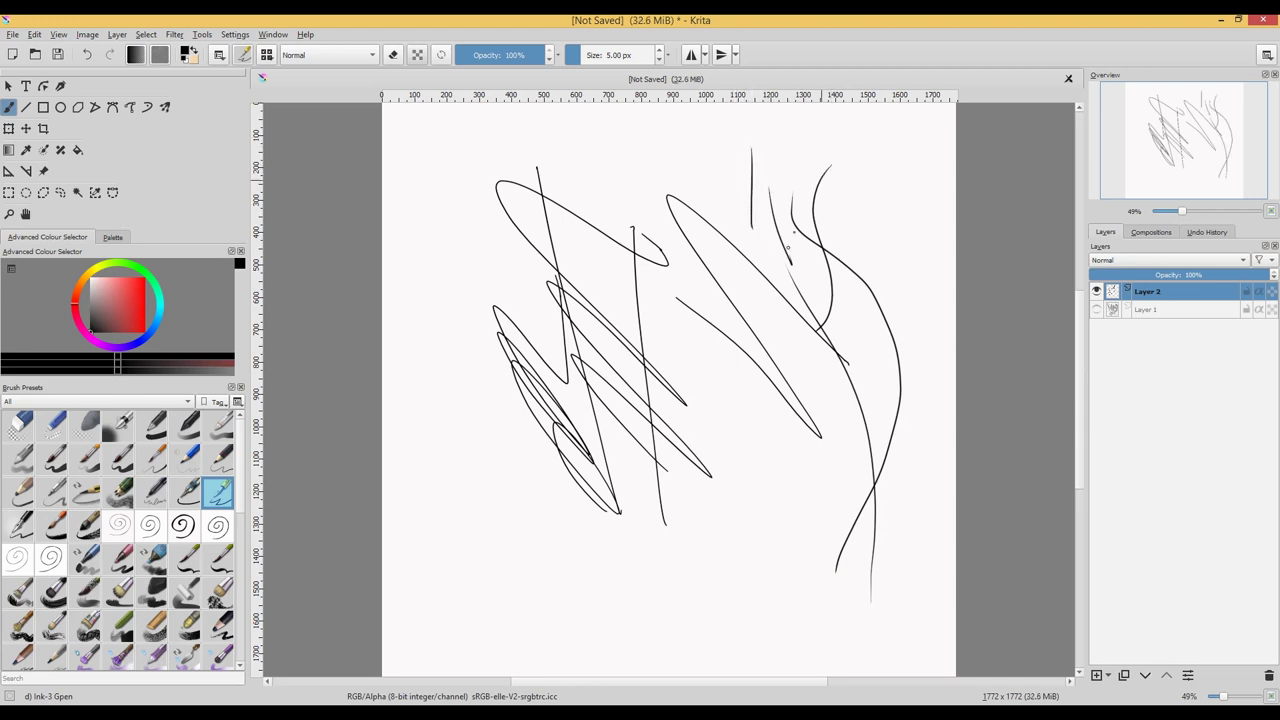
pyautogui.moveTo(828, 467)
pyautogui.mouseDown()
pyautogui.moveTo(536, 610)
pyautogui.moveTo(467, 591)
pyautogui.mouseUp()
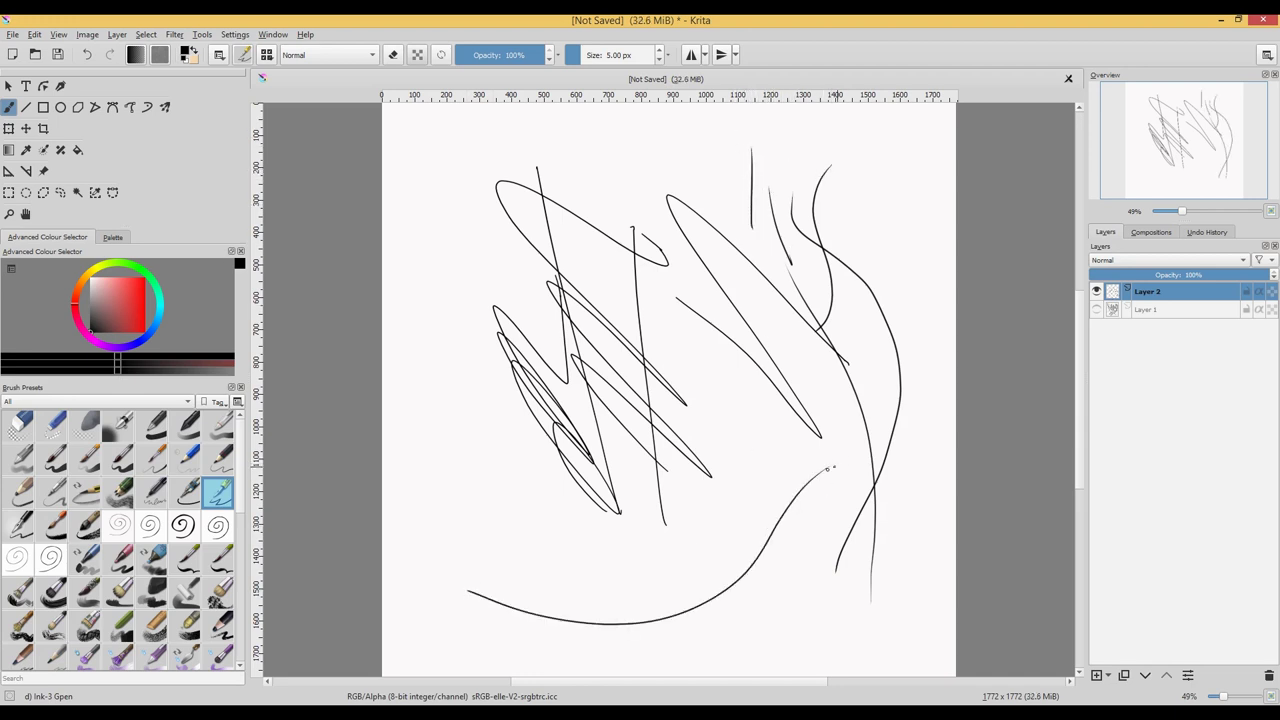
pyautogui.moveTo(608, 578)
pyautogui.mouseDown()
pyautogui.moveTo(563, 539)
pyautogui.moveTo(452, 232)
pyautogui.mouseUp()
pyautogui.moveTo(550, 576); pyautogui.dragTo(560, 222)
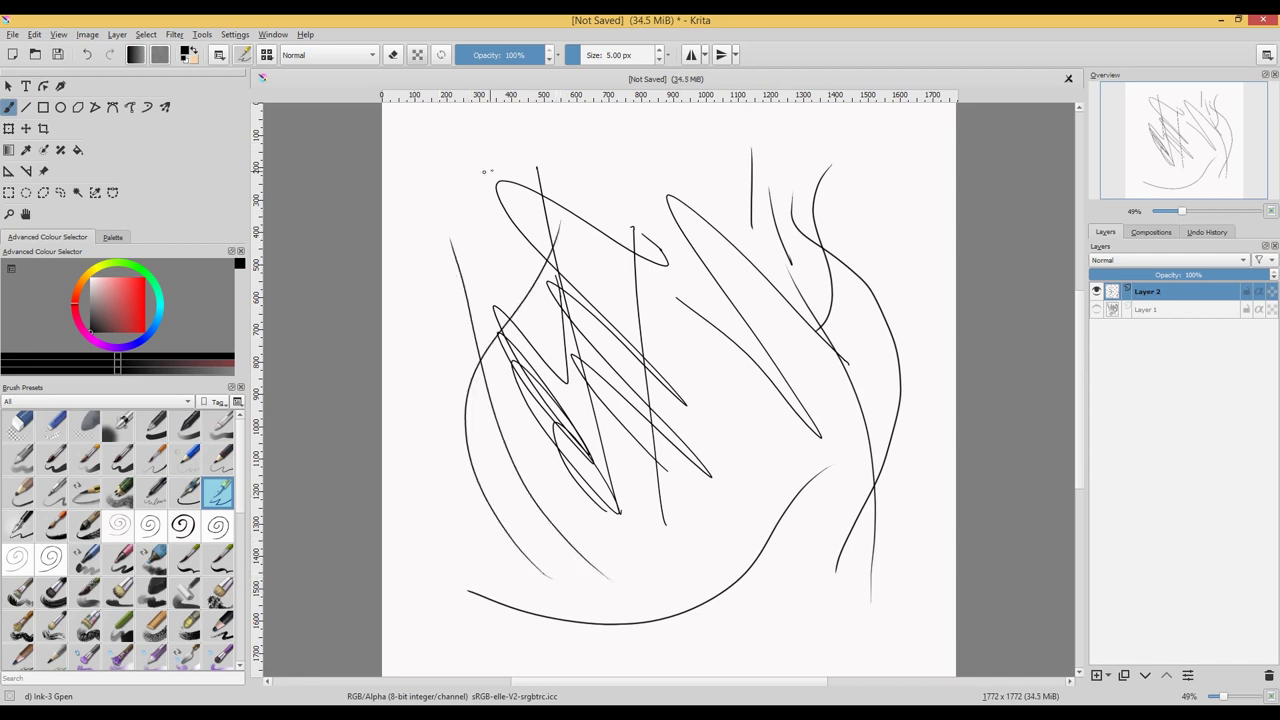
pyautogui.moveTo(476, 160)
pyautogui.mouseDown()
pyautogui.moveTo(620, 410)
pyautogui.moveTo(648, 532)
pyautogui.mouseUp()
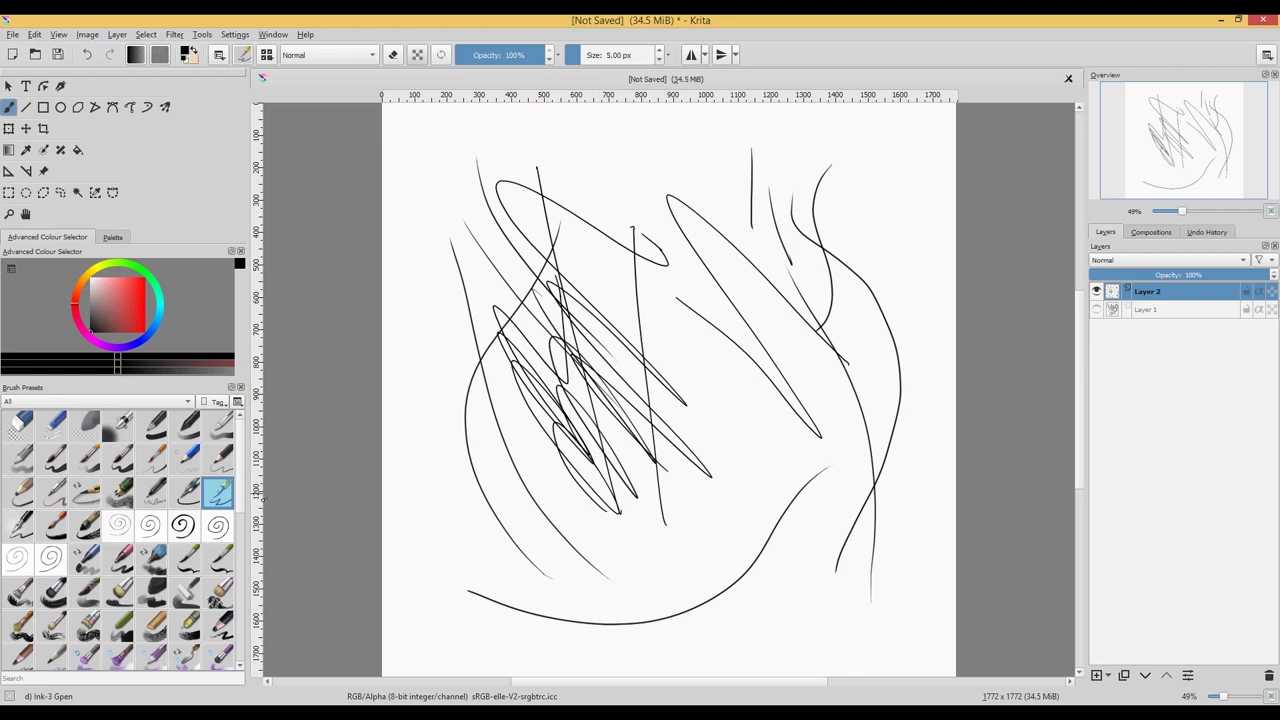
# Step: Draw a set of crossing diagonal and near-vertical Fineliner cross-hatch lines
pyautogui.click(185, 491)
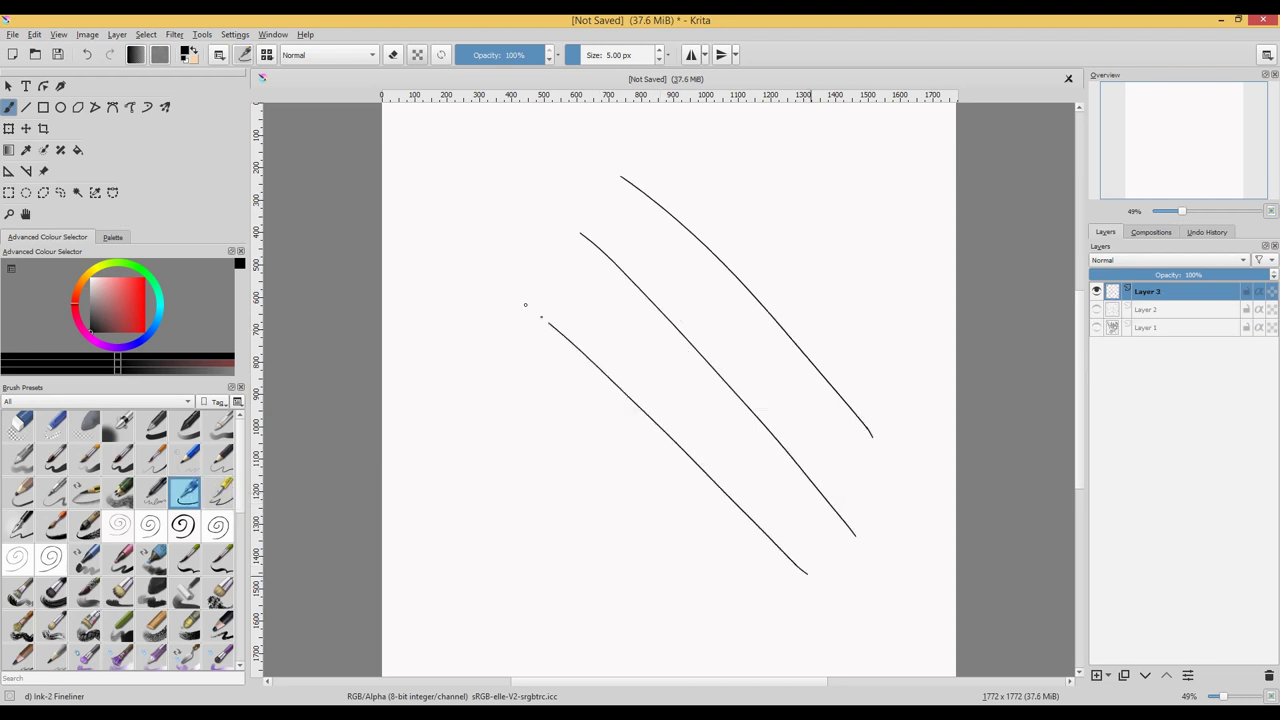
pyautogui.moveTo(772, 225); pyautogui.dragTo(572, 475)
pyautogui.moveTo(799, 272); pyautogui.dragTo(630, 468)
pyautogui.moveTo(717, 195); pyautogui.dragTo(547, 370)
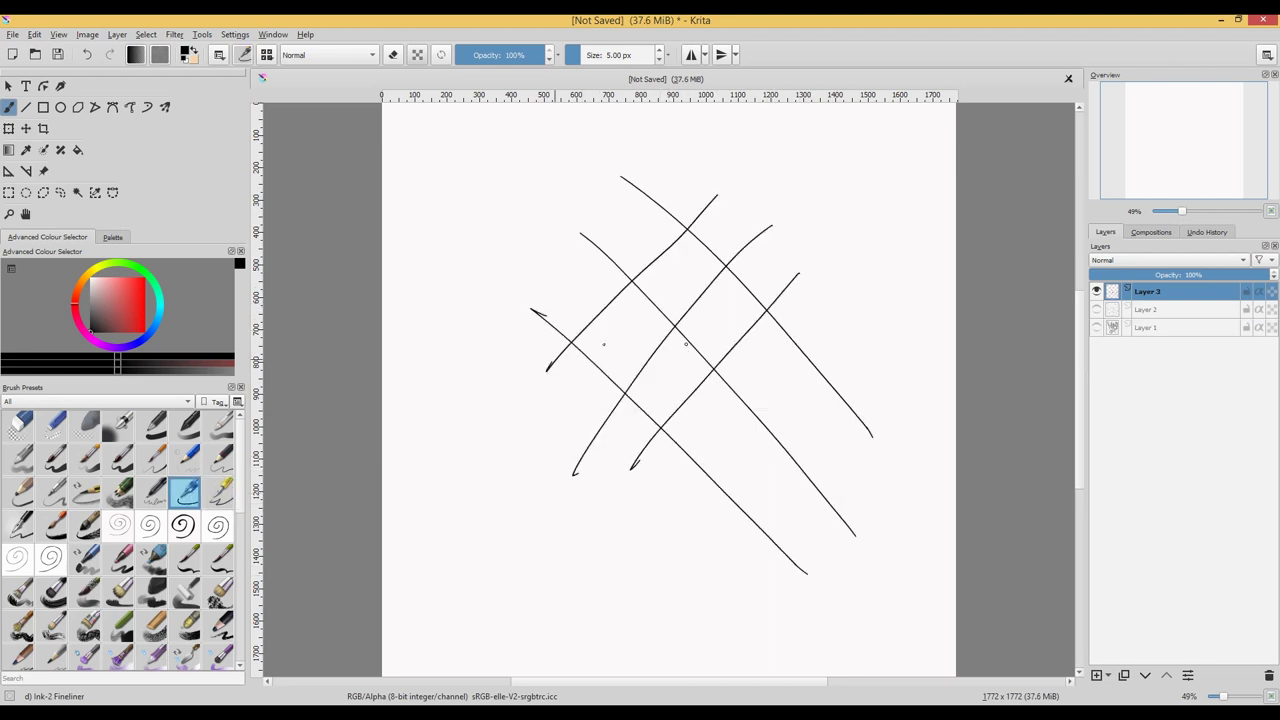
pyautogui.moveTo(608, 218); pyautogui.dragTo(805, 390)
pyautogui.moveTo(569, 190); pyautogui.dragTo(805, 470)
pyautogui.moveTo(533, 251); pyautogui.dragTo(652, 346)
pyautogui.moveTo(492, 277); pyautogui.dragTo(790, 502)
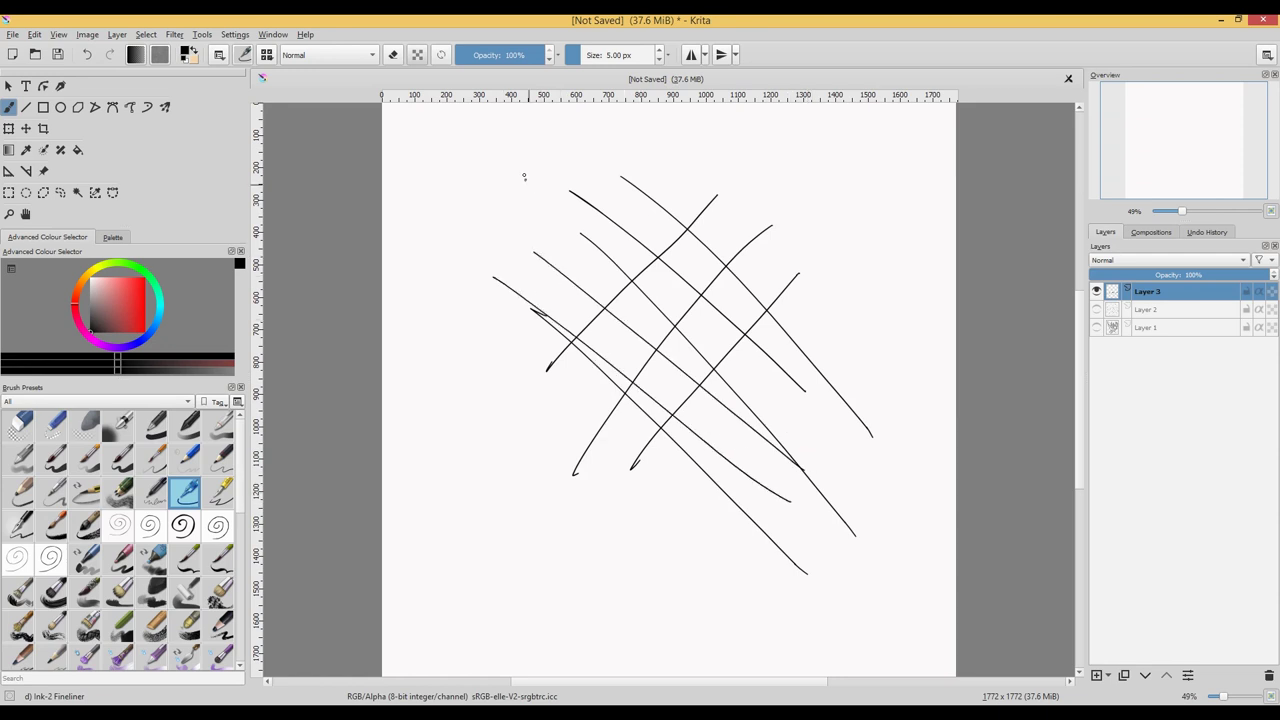
pyautogui.moveTo(528, 173); pyautogui.dragTo(595, 463)
pyautogui.moveTo(556, 197); pyautogui.dragTo(542, 437)
pyautogui.moveTo(738, 204); pyautogui.dragTo(518, 383)
pyautogui.moveTo(512, 175); pyautogui.dragTo(700, 422)
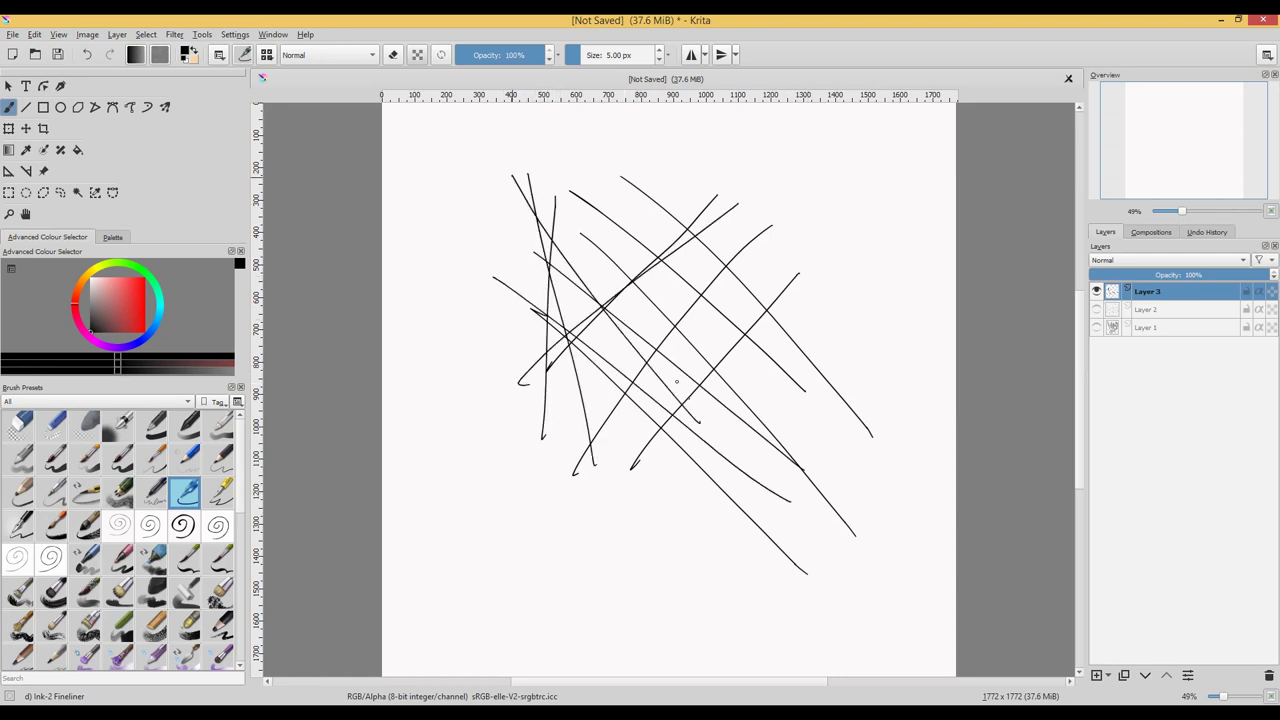
pyautogui.moveTo(609, 191); pyautogui.dragTo(550, 370)
# Step: Hide Layer 3, add empty Layer 4, and reselect Ink-2 Fineliner after trying Gpen and Quick Shade
pyautogui.click(1096, 291)
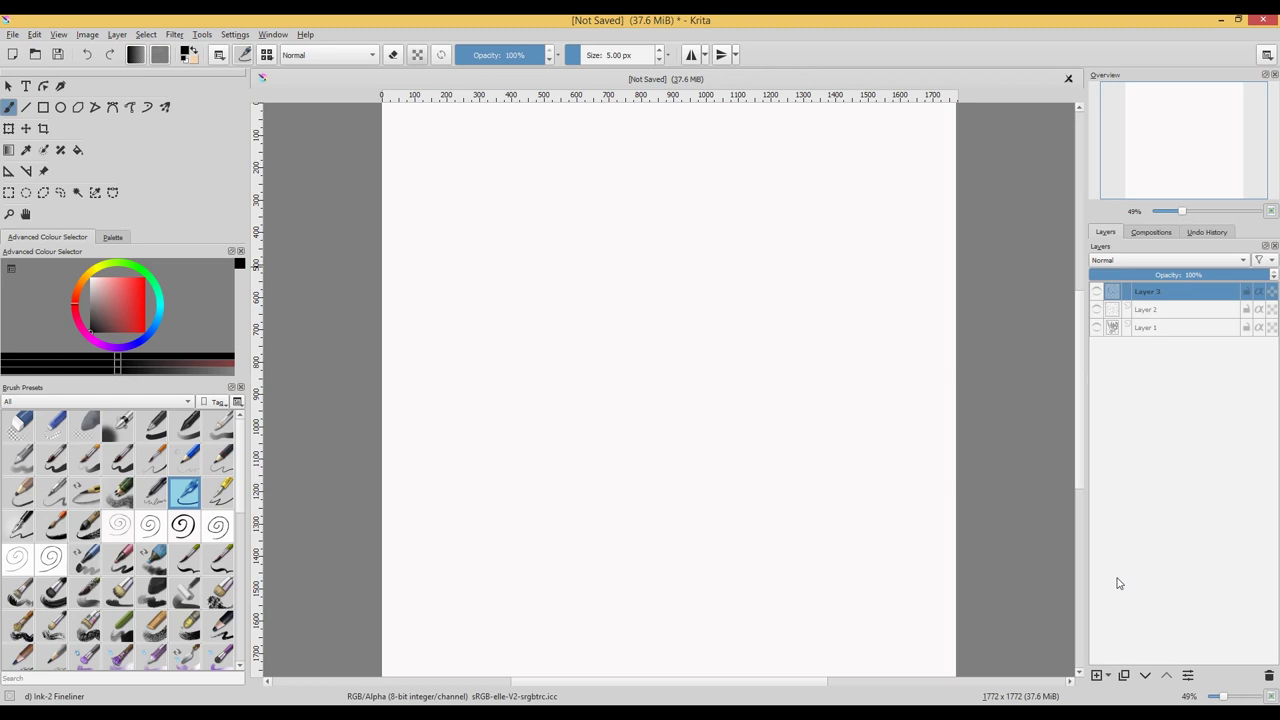
pyautogui.click(1097, 675)
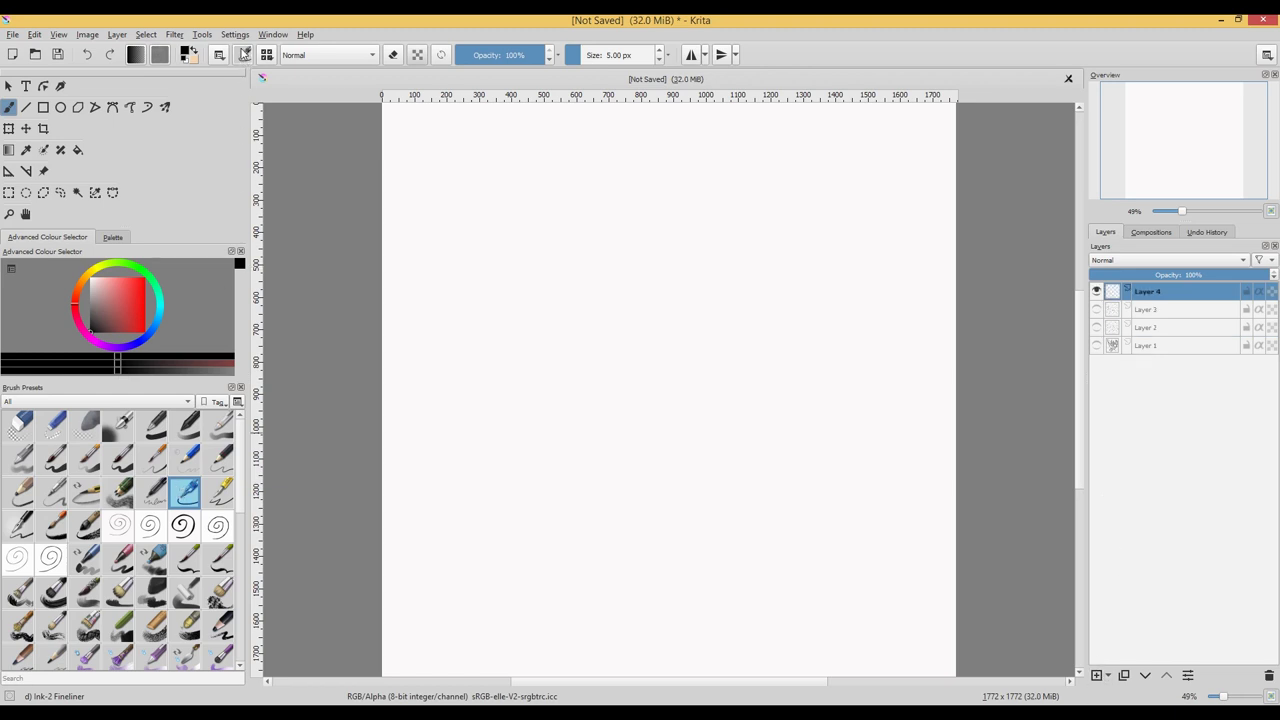
pyautogui.click(222, 495)
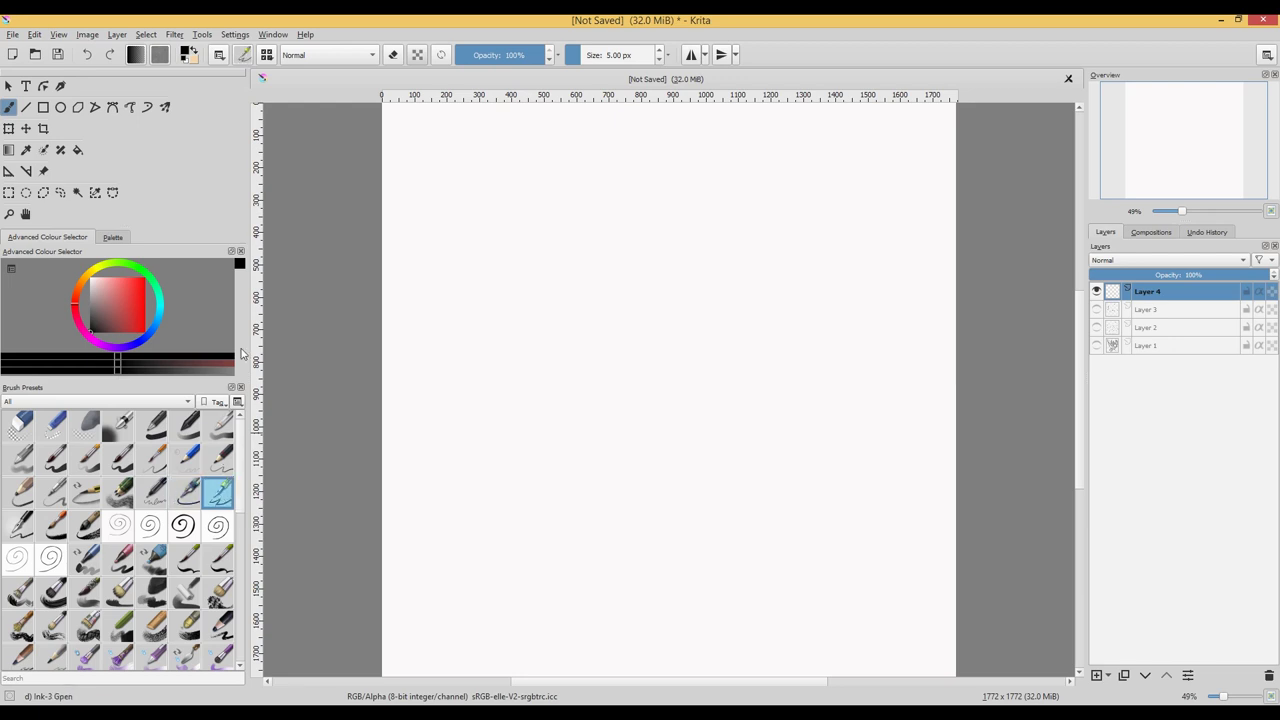
pyautogui.click(118, 493)
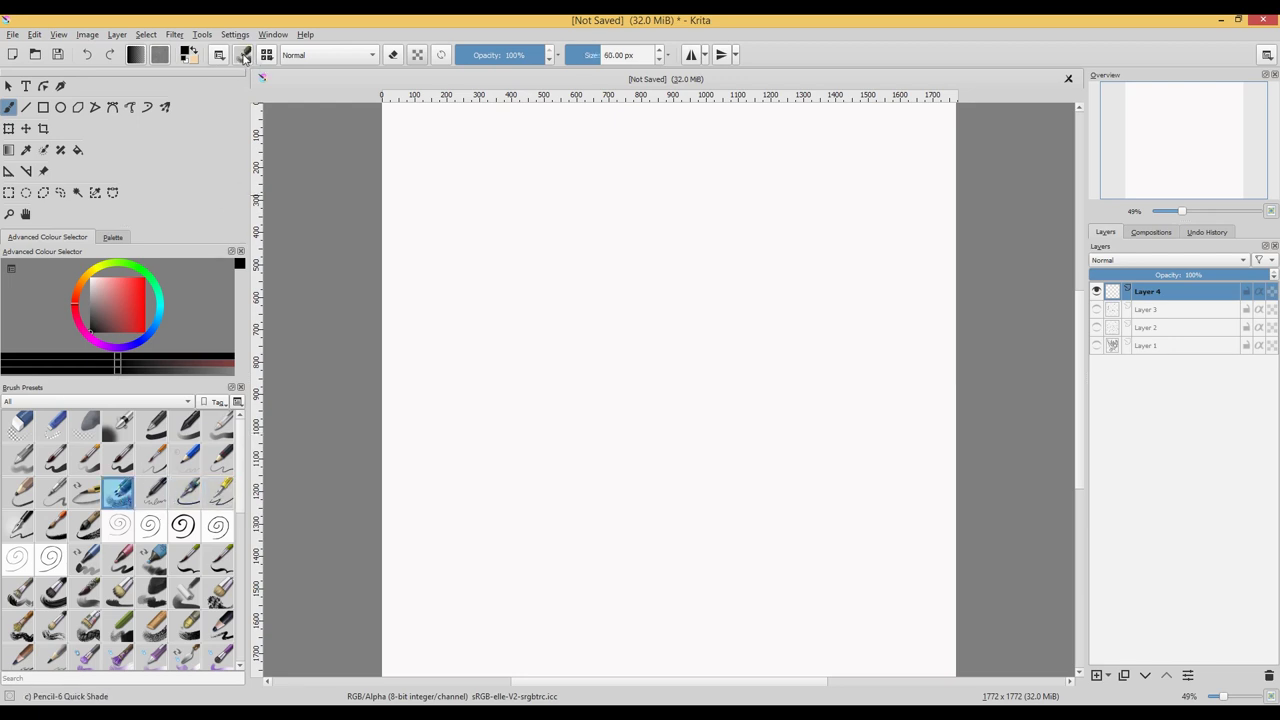
pyautogui.click(188, 495)
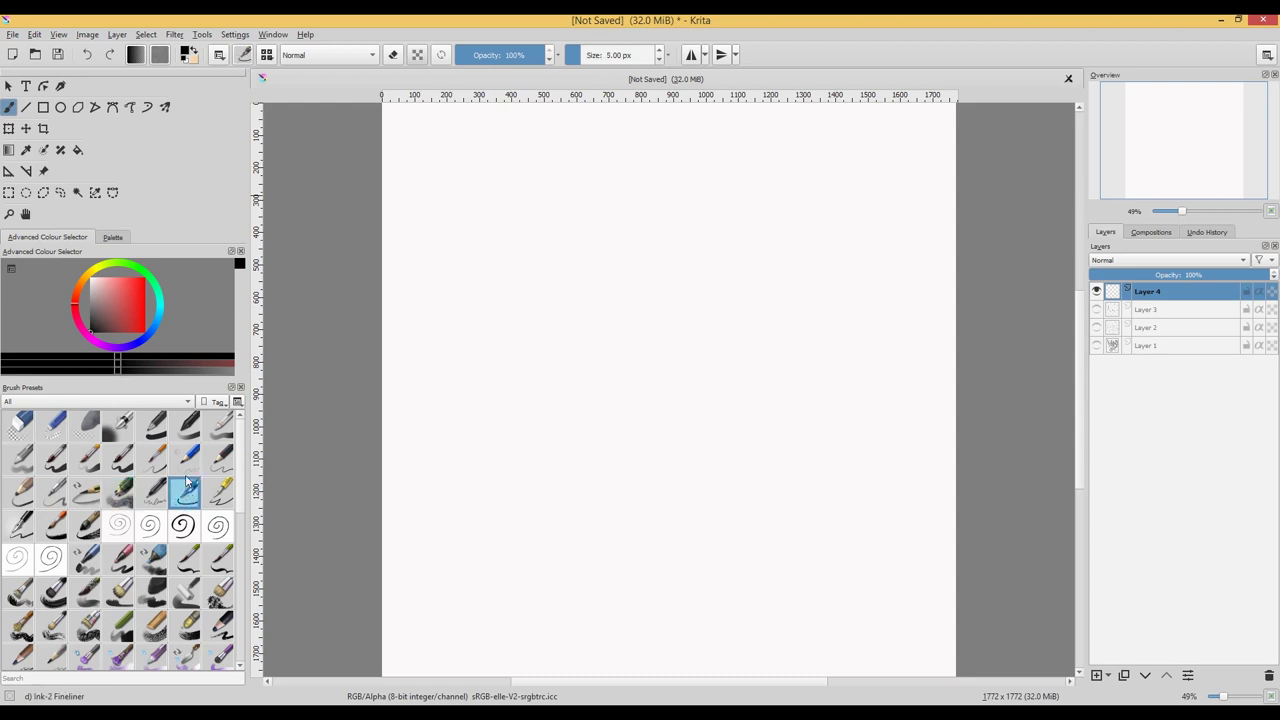
# Step: Open the Ink-2 Fineliner's brush editor and select the Size option to see its sensors
pyautogui.click(243, 56)
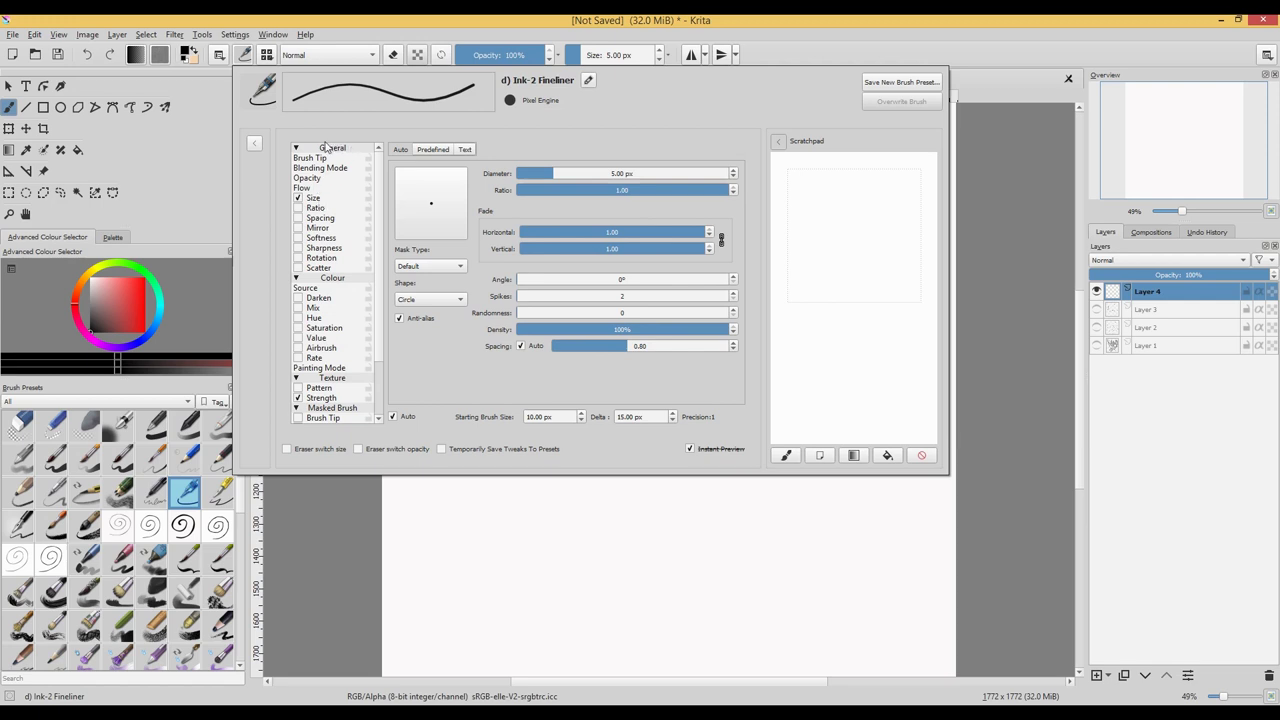
pyautogui.scroll(-2, 377, 180)
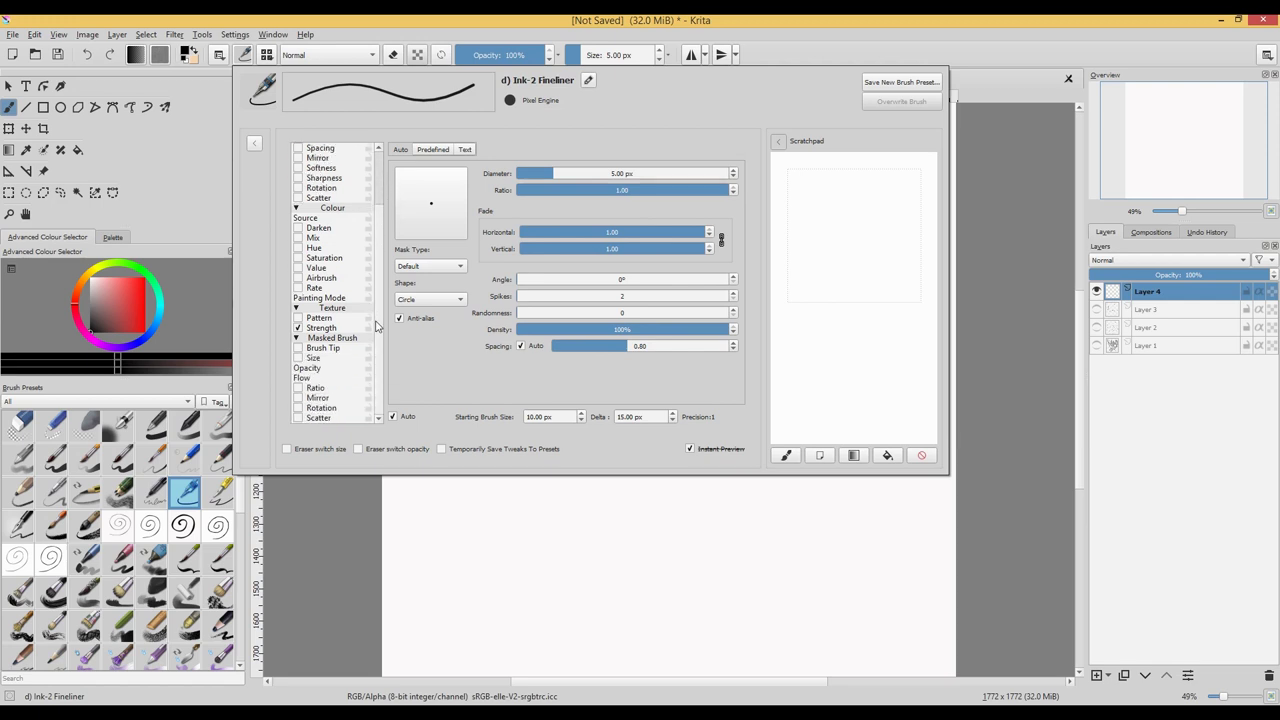
pyautogui.scroll(2, 377, 185)
pyautogui.scroll(-2, 377, 200)
pyautogui.scroll(2, 382, 226)
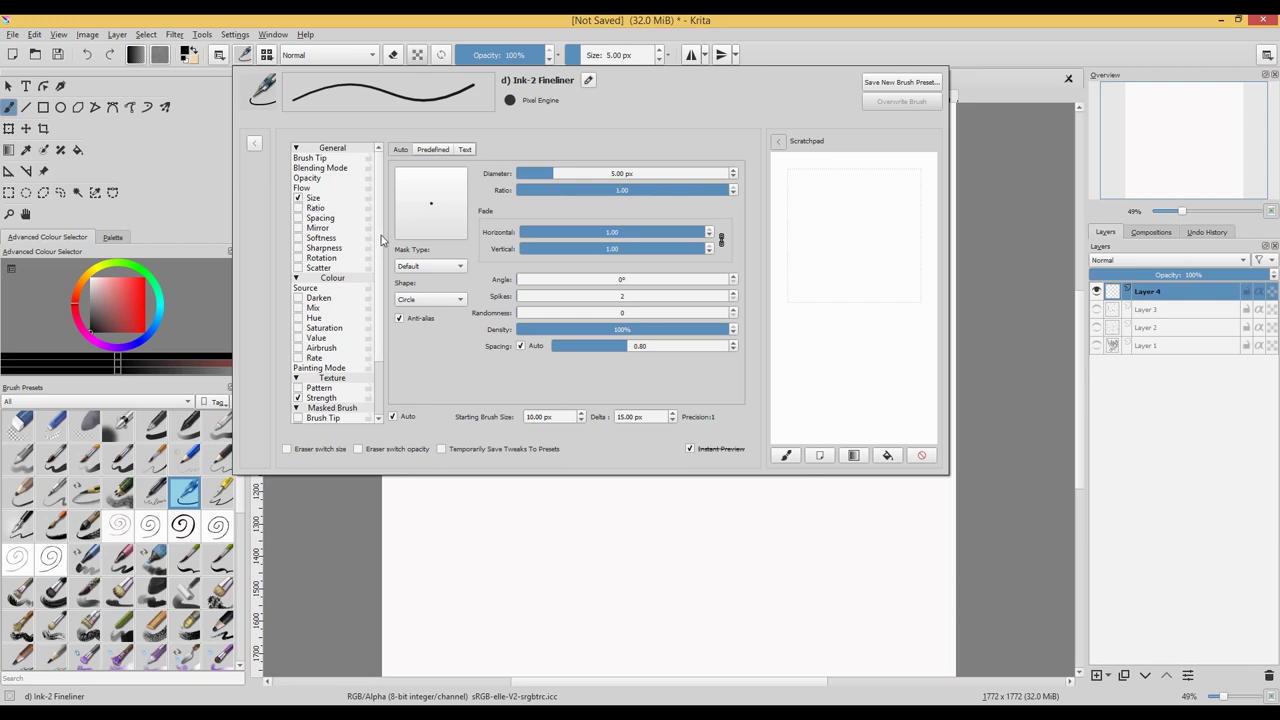
pyautogui.scroll(-3, 383, 240)
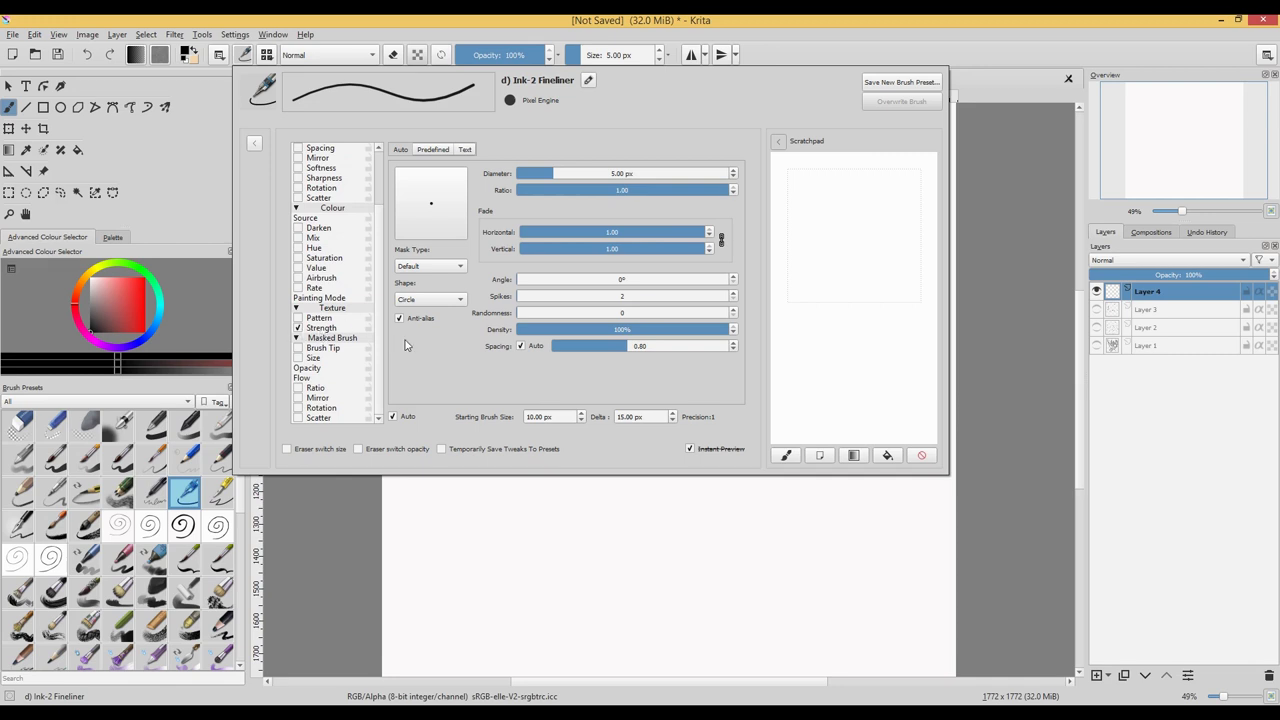
pyautogui.scroll(3, 380, 270)
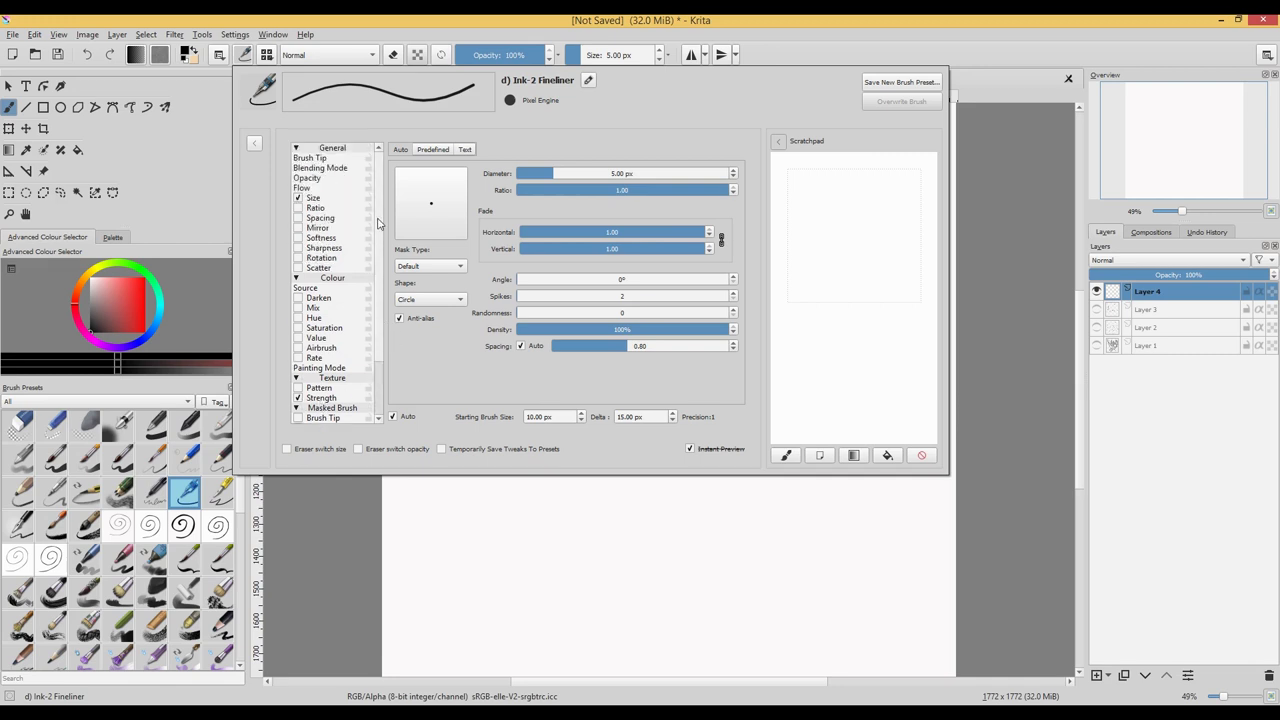
pyautogui.click(314, 199)
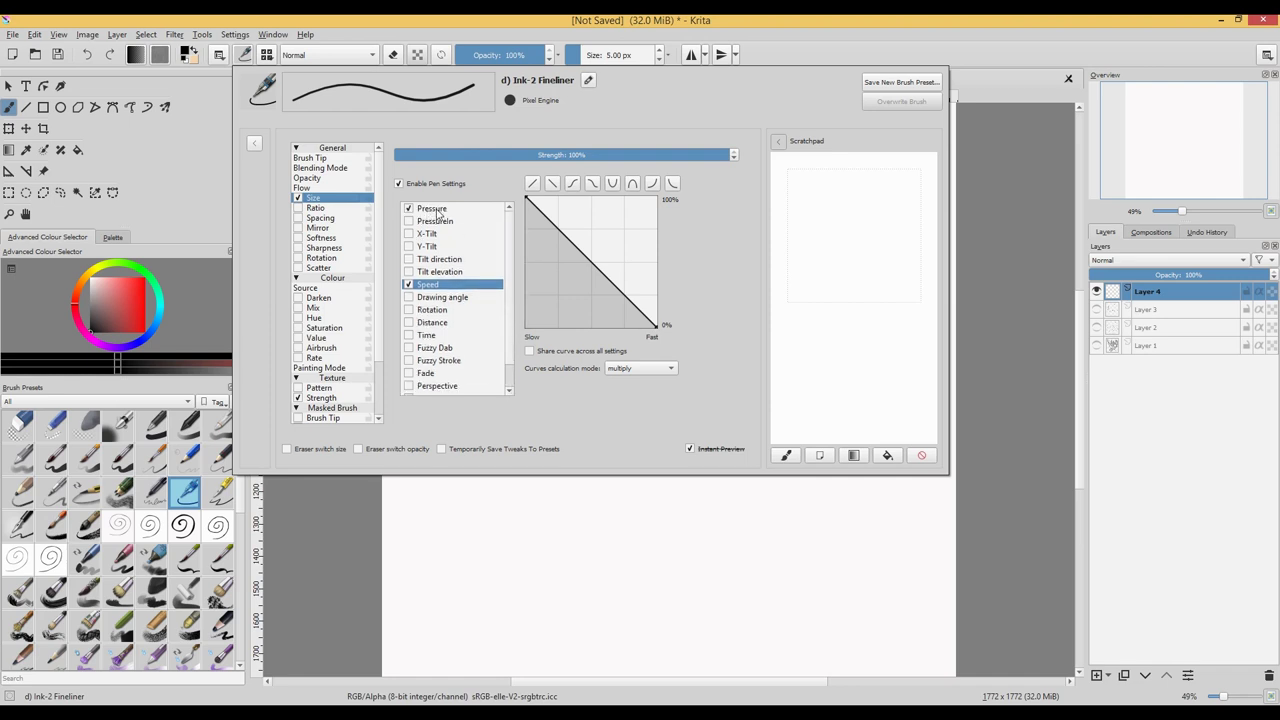
# Step: Reshape the Size Pressure curve, adding and deleting a point, then reload the saved preset
pyautogui.click(434, 211)
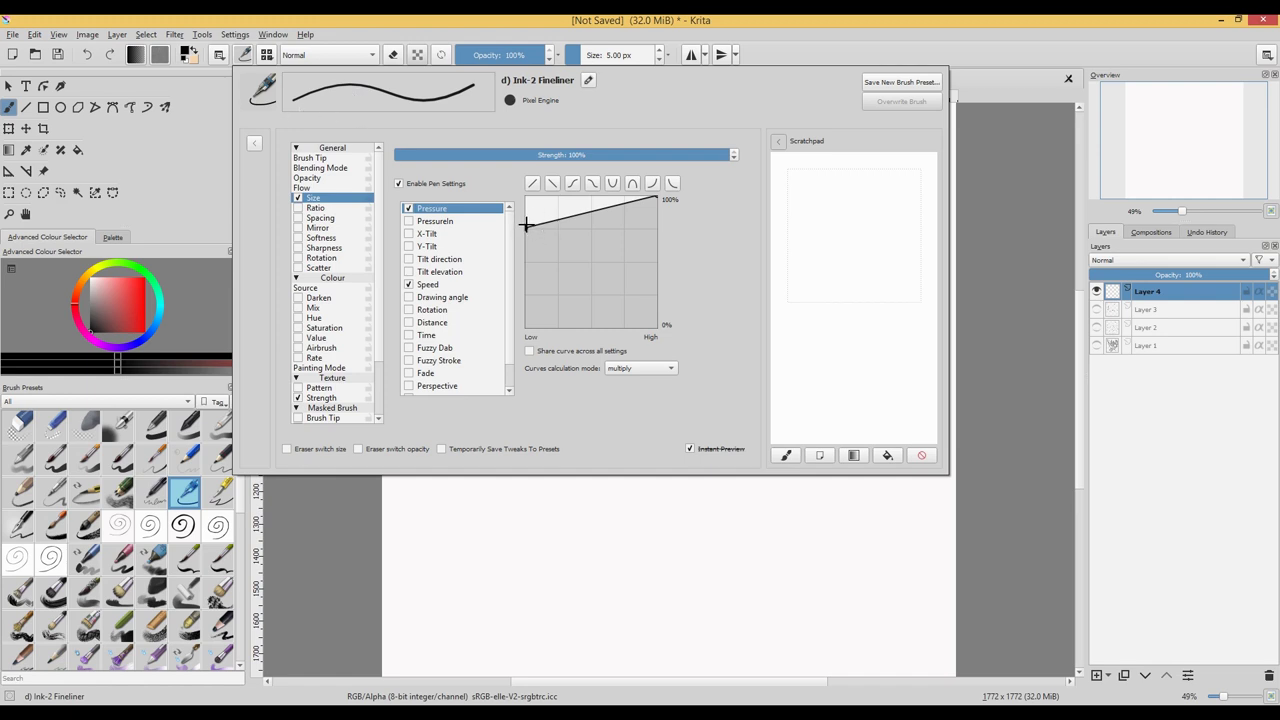
pyautogui.moveTo(525, 224); pyautogui.dragTo(529, 227)
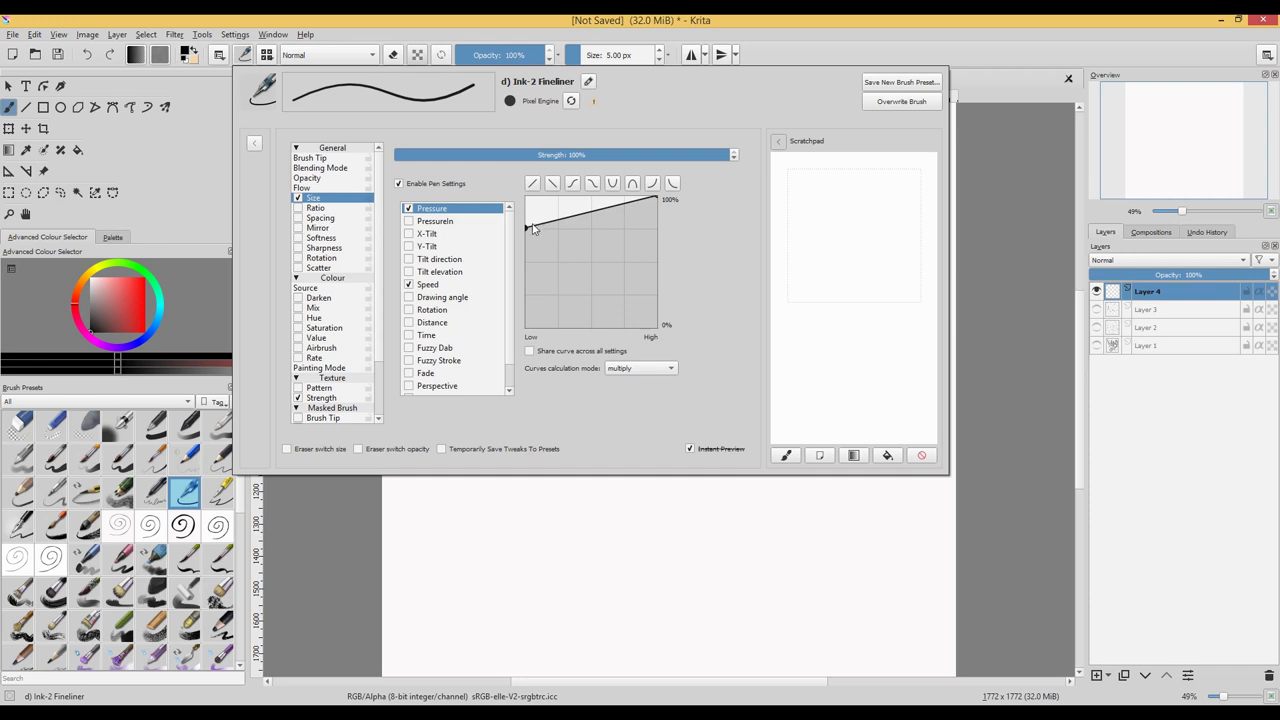
pyautogui.moveTo(525, 227); pyautogui.dragTo(521, 327)
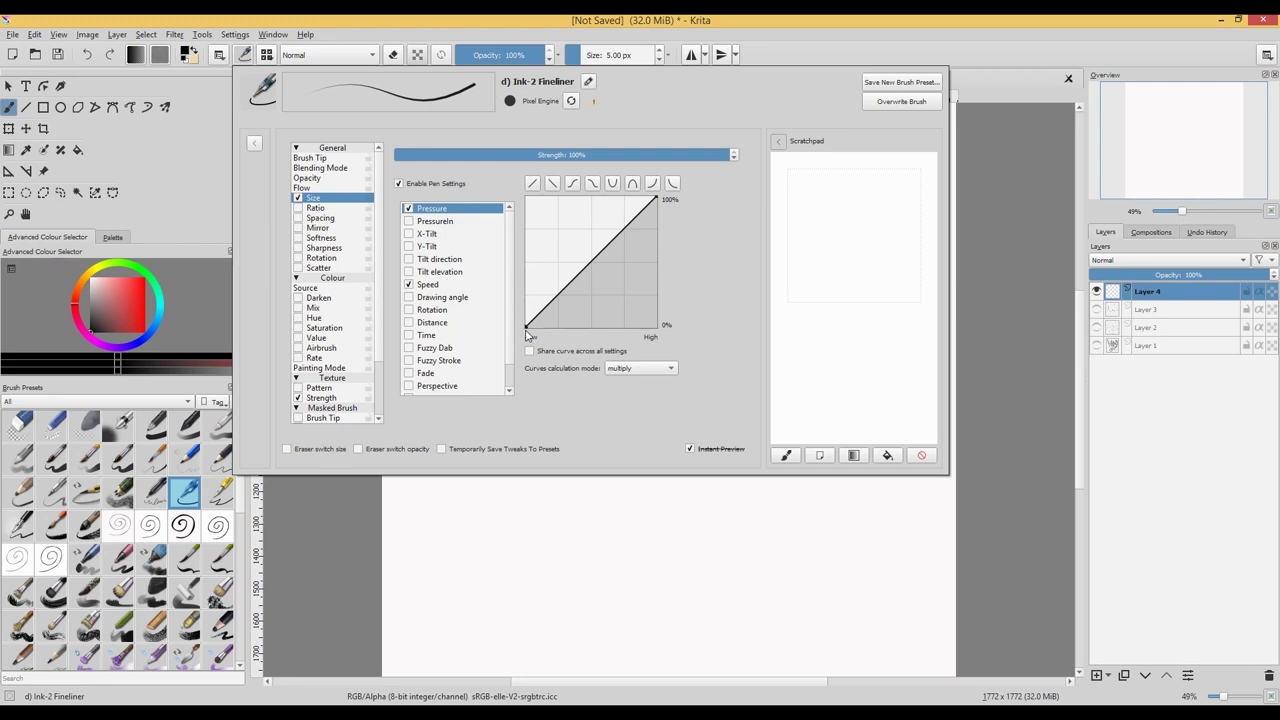
pyautogui.moveTo(525, 324)
pyautogui.mouseDown()
pyautogui.moveTo(520, 307)
pyautogui.moveTo(525, 322)
pyautogui.mouseUp()
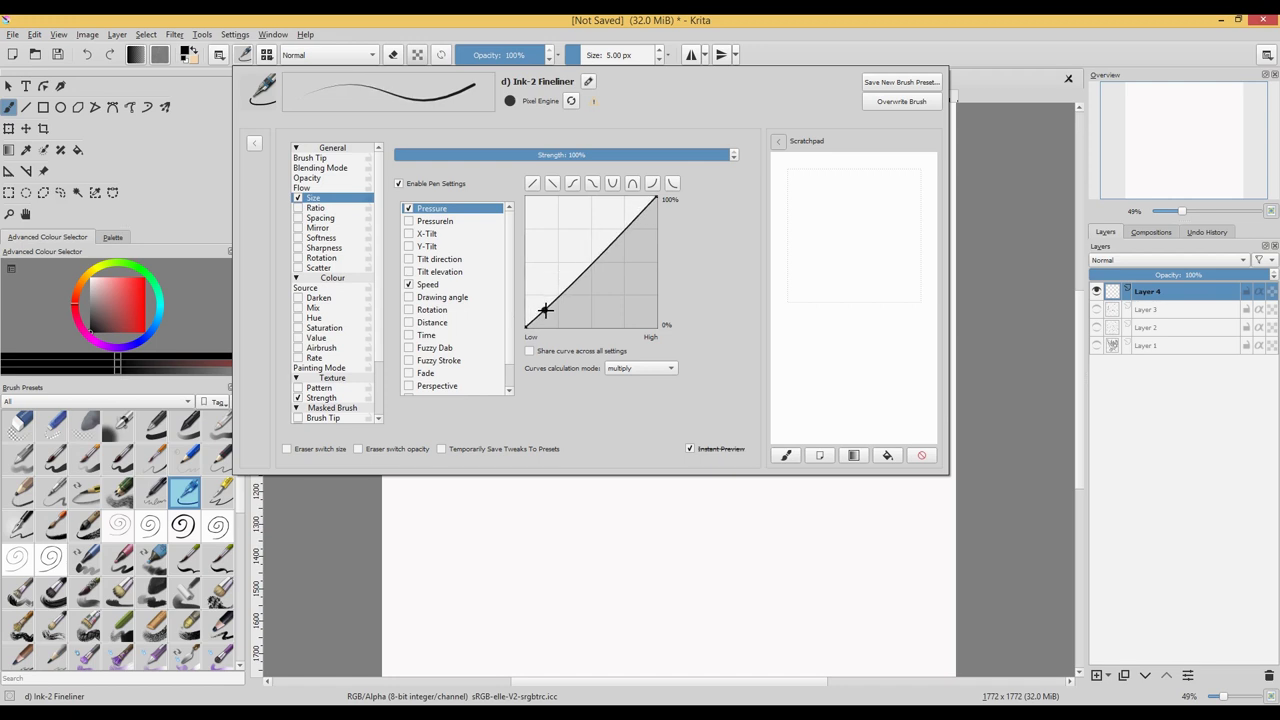
pyautogui.click(545, 307)
pyautogui.press('Delete')
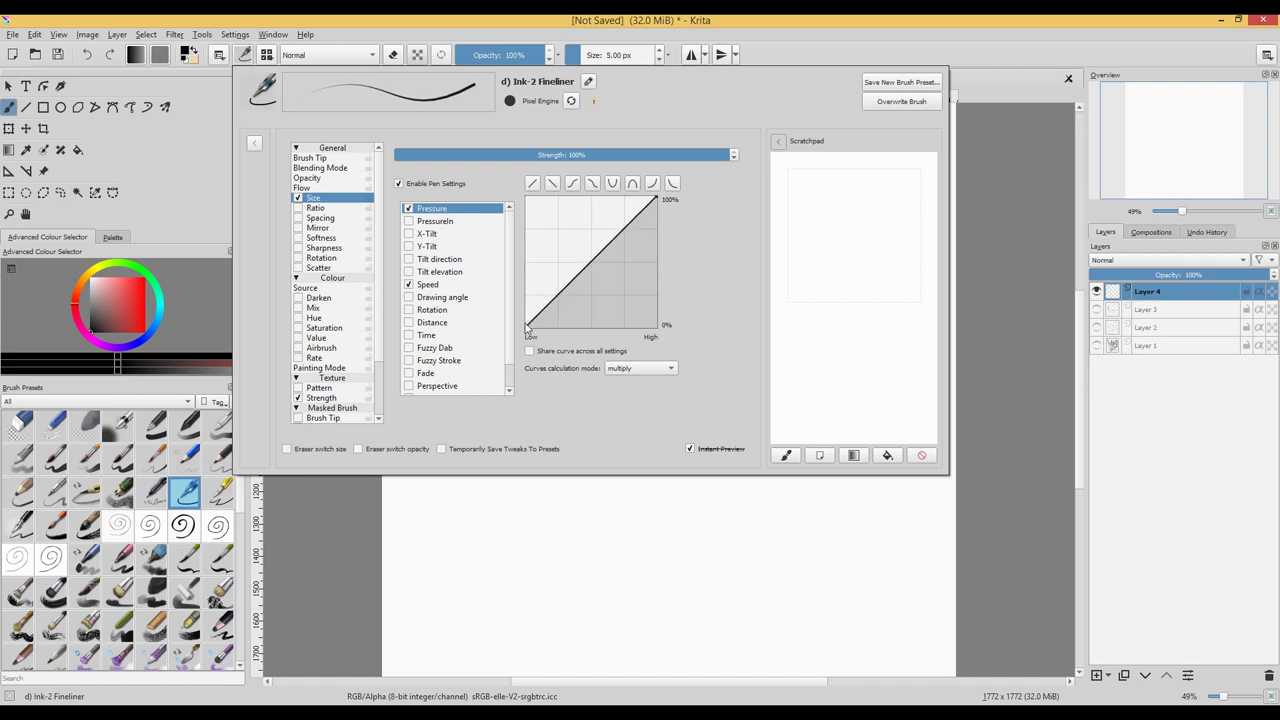
pyautogui.moveTo(525, 325); pyautogui.dragTo(510, 229)
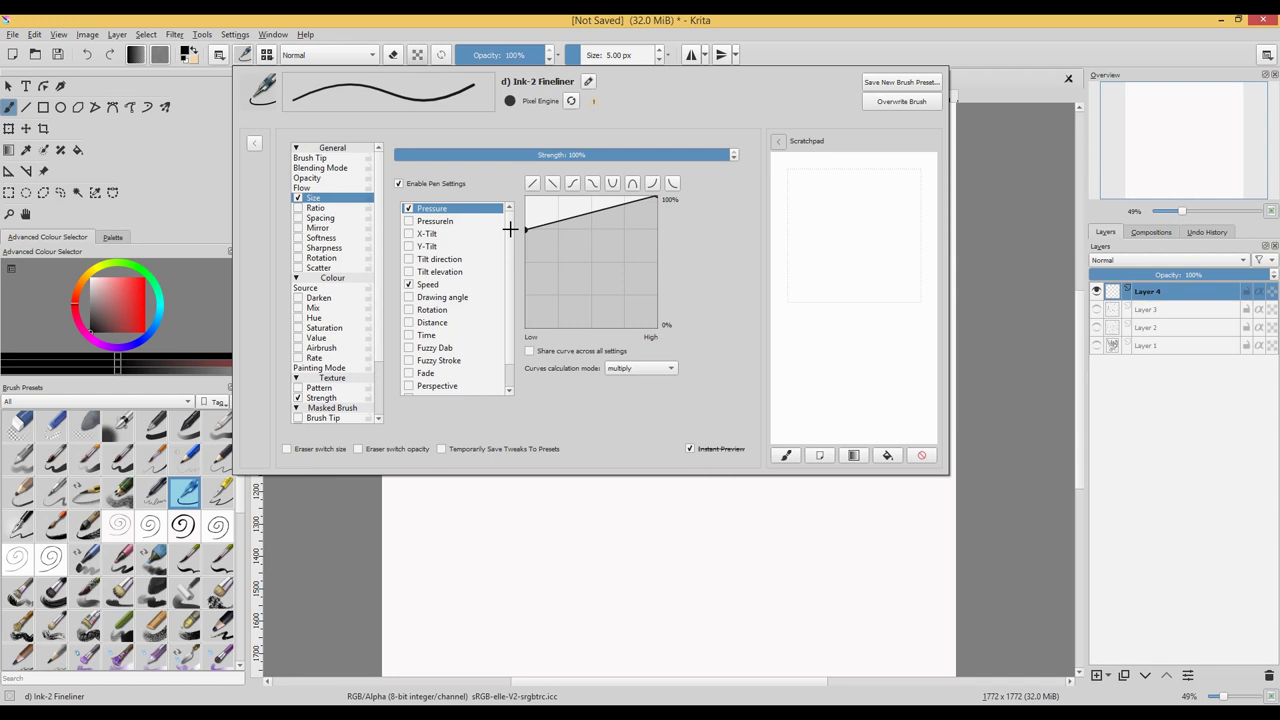
pyautogui.click(572, 102)
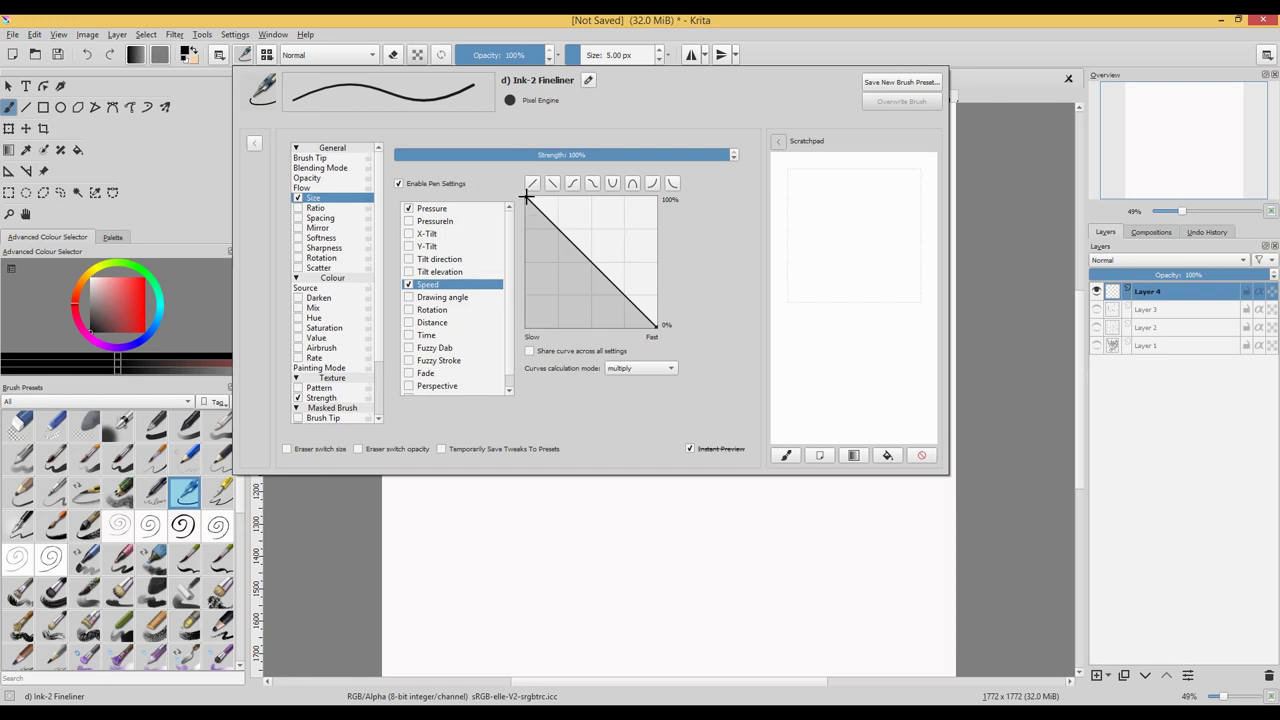
# Step: Lower the Speed curve start to about 90%, discard it by reloading, and show Pressure
pyautogui.moveTo(526, 198); pyautogui.dragTo(525, 212)
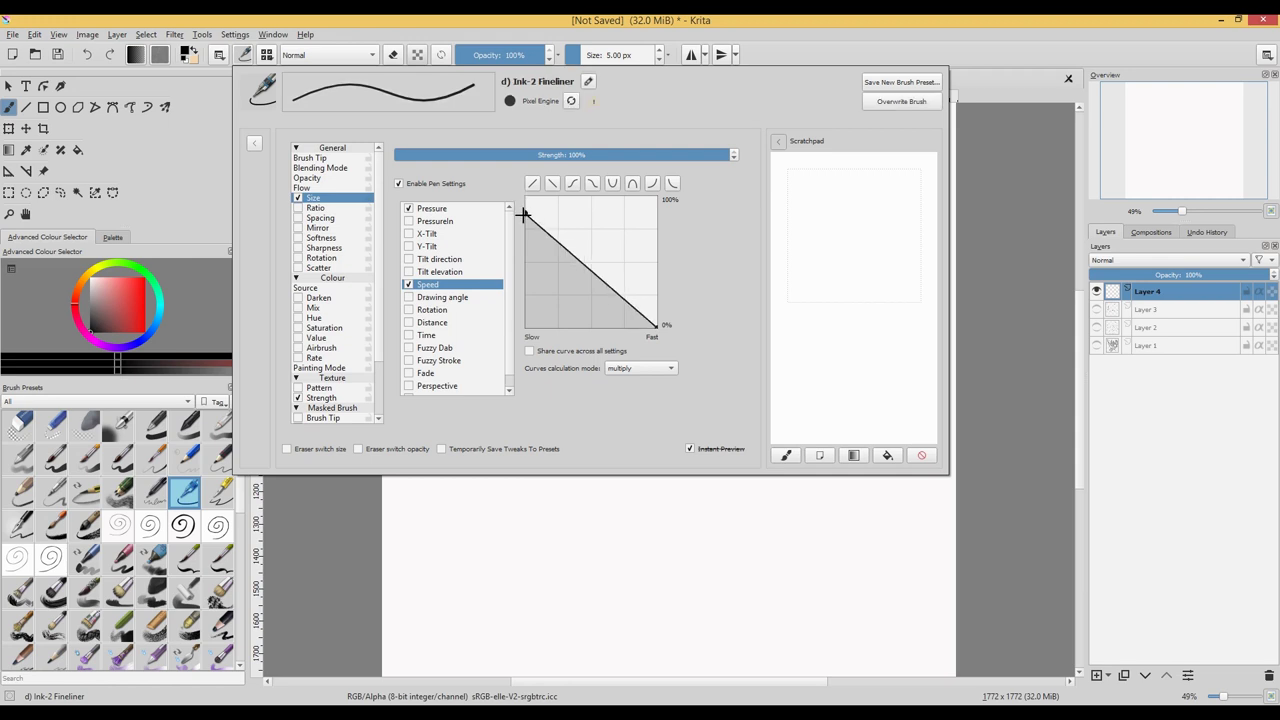
pyautogui.click(572, 102)
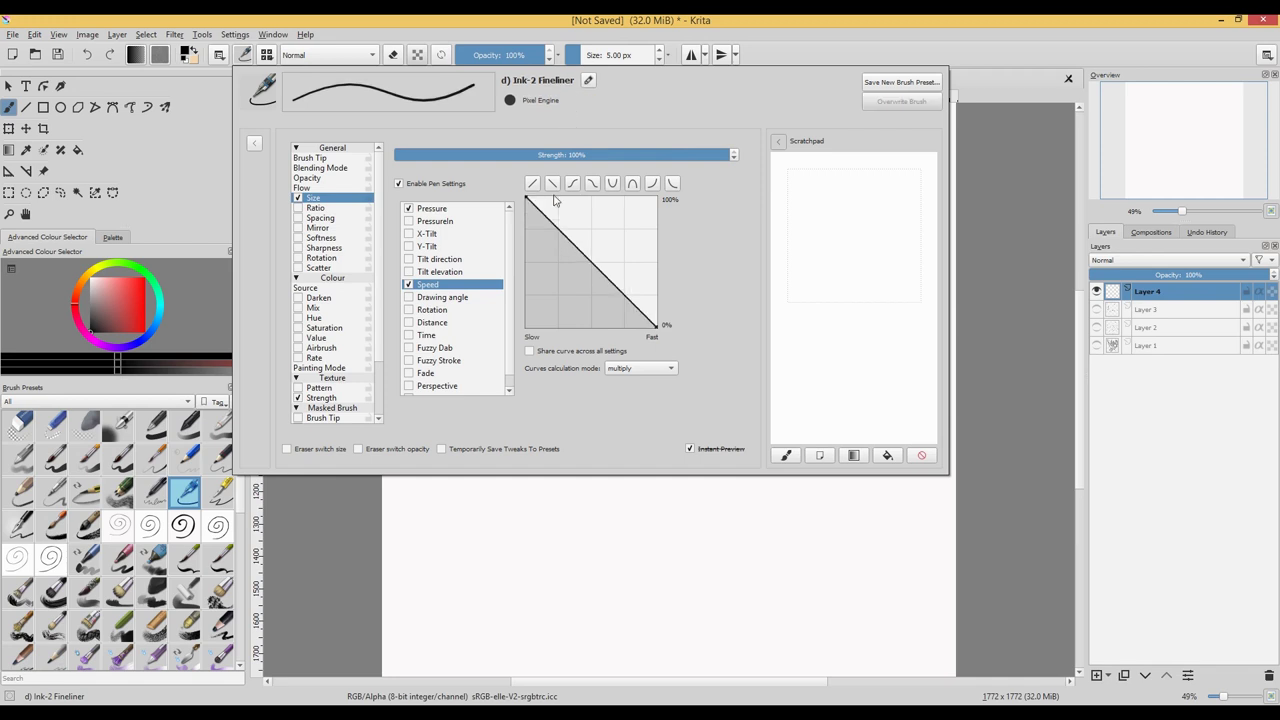
pyautogui.click(436, 209)
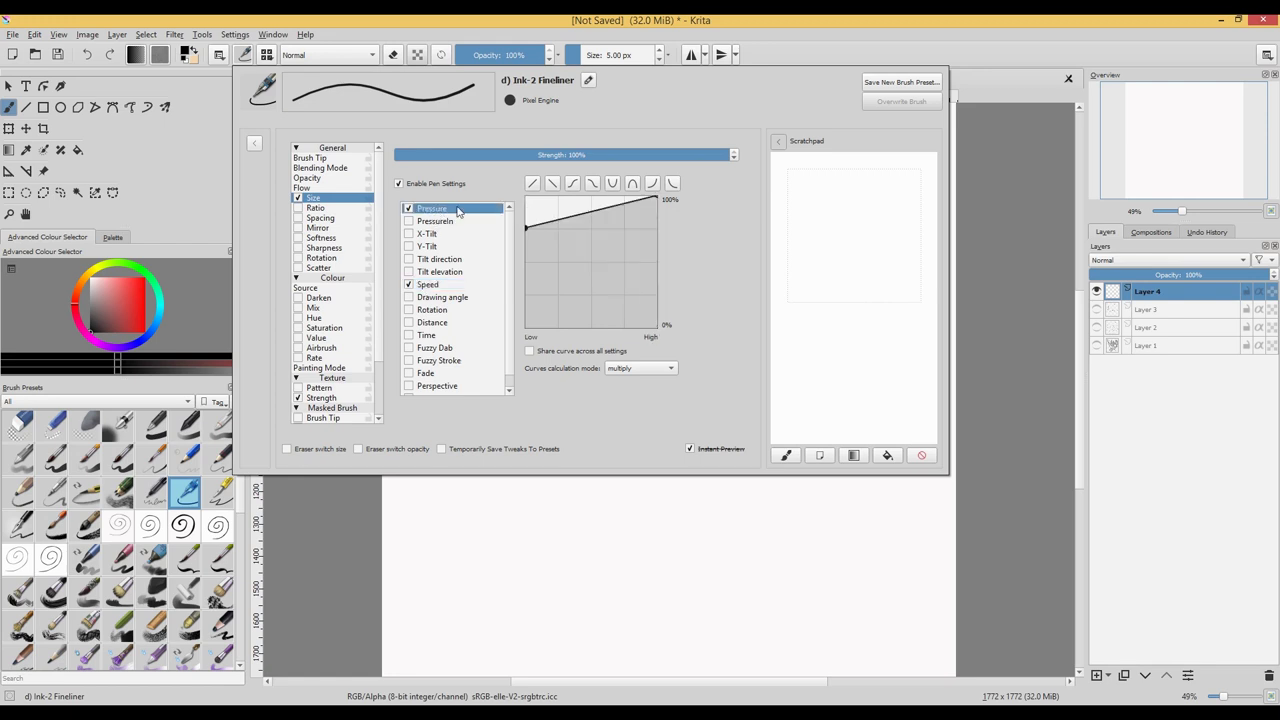
# Step: Enable the Distance sensor for Size, test with scratchpad scribbles, and drag Length to 1 px
pyautogui.click(409, 323)
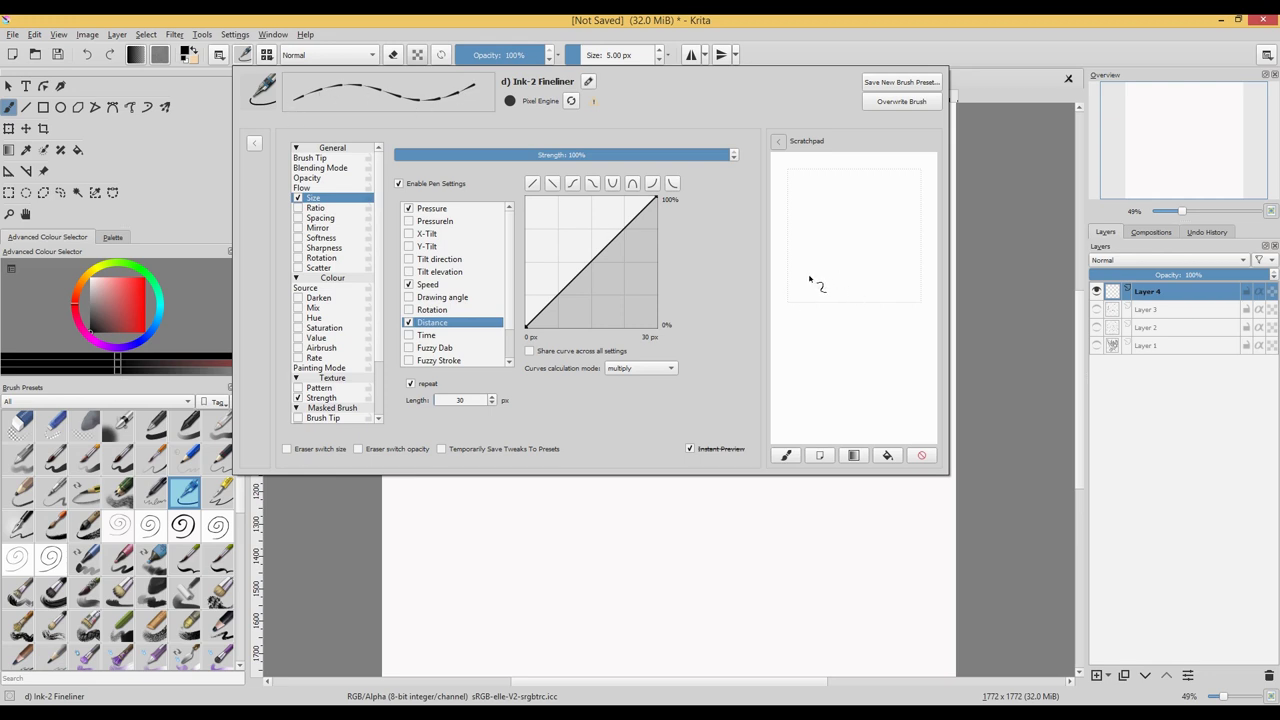
pyautogui.moveTo(811, 272)
pyautogui.mouseDown()
pyautogui.moveTo(900, 255)
pyautogui.moveTo(904, 184)
pyautogui.moveTo(780, 198)
pyautogui.moveTo(855, 227)
pyautogui.moveTo(817, 201)
pyautogui.mouseUp()
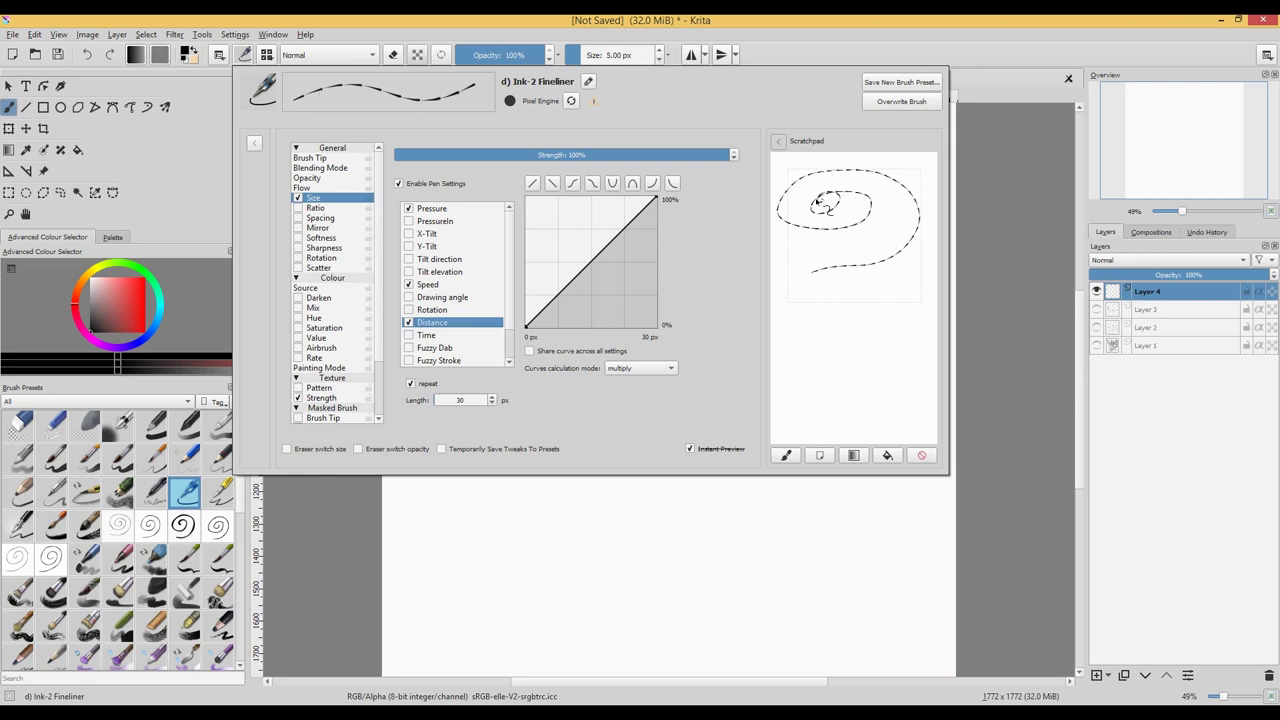
pyautogui.moveTo(897, 189)
pyautogui.mouseDown()
pyautogui.moveTo(840, 280)
pyautogui.moveTo(860, 288)
pyautogui.mouseUp()
pyautogui.moveTo(900, 220)
pyautogui.mouseDown()
pyautogui.moveTo(905, 298)
pyautogui.moveTo(828, 255)
pyautogui.moveTo(884, 207)
pyautogui.moveTo(864, 186)
pyautogui.moveTo(828, 246)
pyautogui.mouseUp()
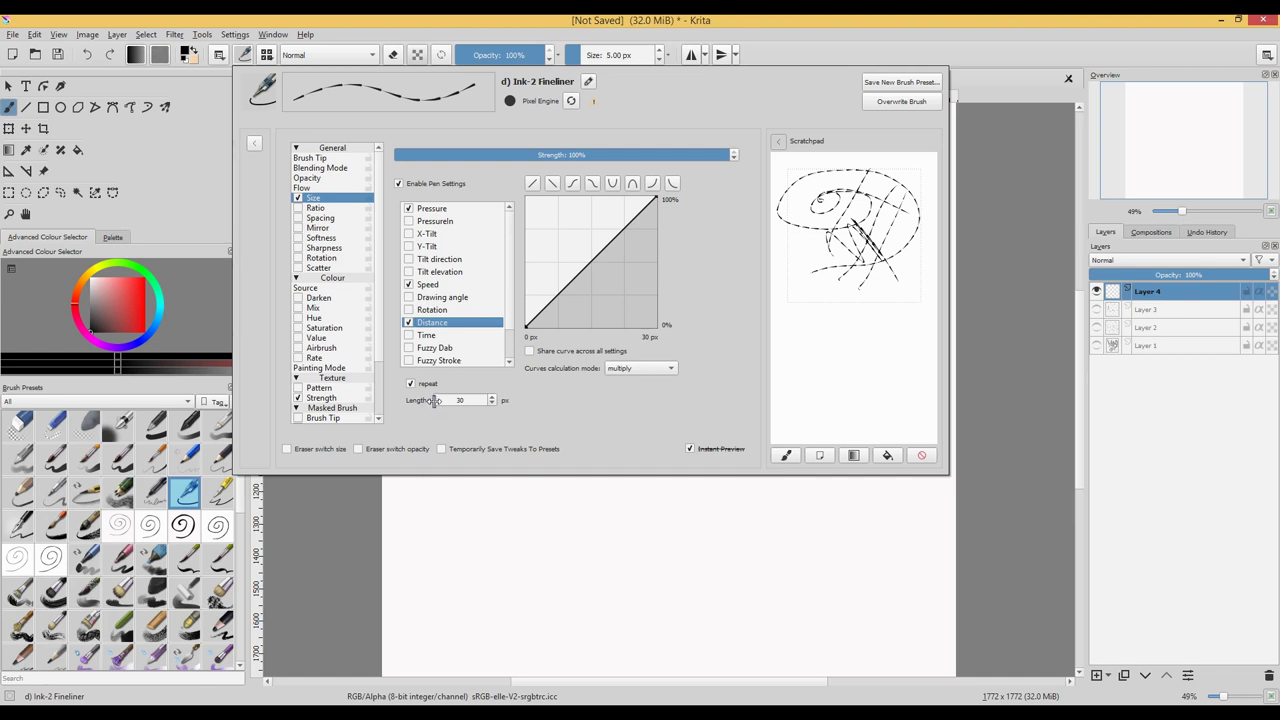
pyautogui.moveTo(435, 400)
pyautogui.mouseDown()
pyautogui.moveTo(447, 399)
pyautogui.moveTo(432, 400)
pyautogui.mouseUp()
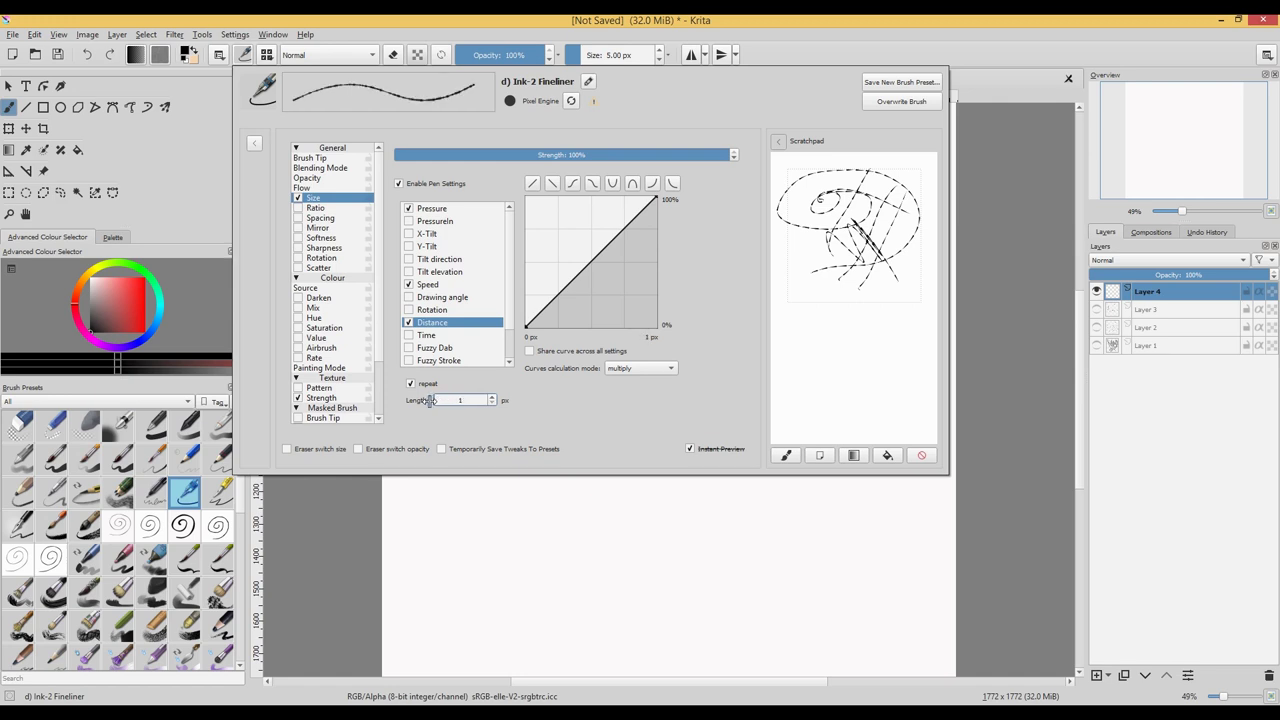
# Step: Clear the scratchpad and scribble a new test figure and loops in it
pyautogui.click(921, 455)
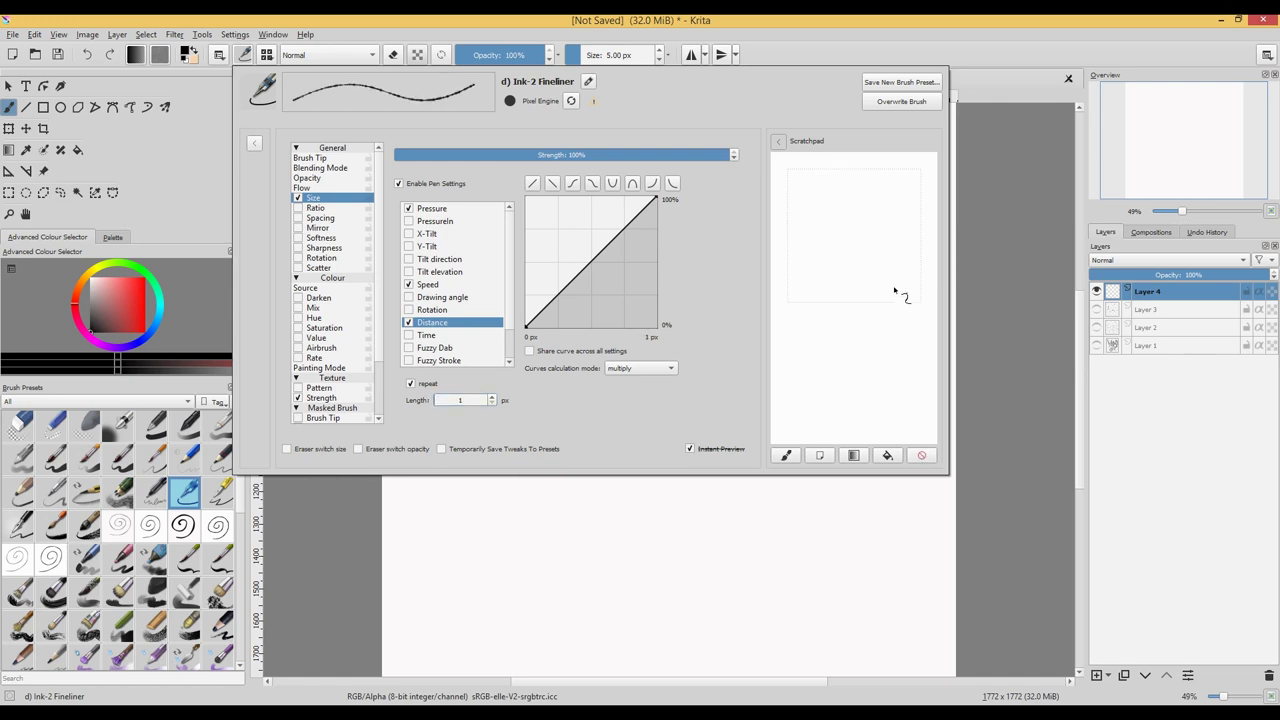
pyautogui.moveTo(895, 290)
pyautogui.mouseDown()
pyautogui.moveTo(880, 218)
pyautogui.moveTo(835, 219)
pyautogui.moveTo(871, 221)
pyautogui.moveTo(880, 208)
pyautogui.moveTo(826, 278)
pyautogui.mouseUp()
pyautogui.moveTo(845, 205)
pyautogui.mouseDown()
pyautogui.moveTo(815, 208)
pyautogui.moveTo(822, 235)
pyautogui.moveTo(868, 182)
pyautogui.mouseUp()
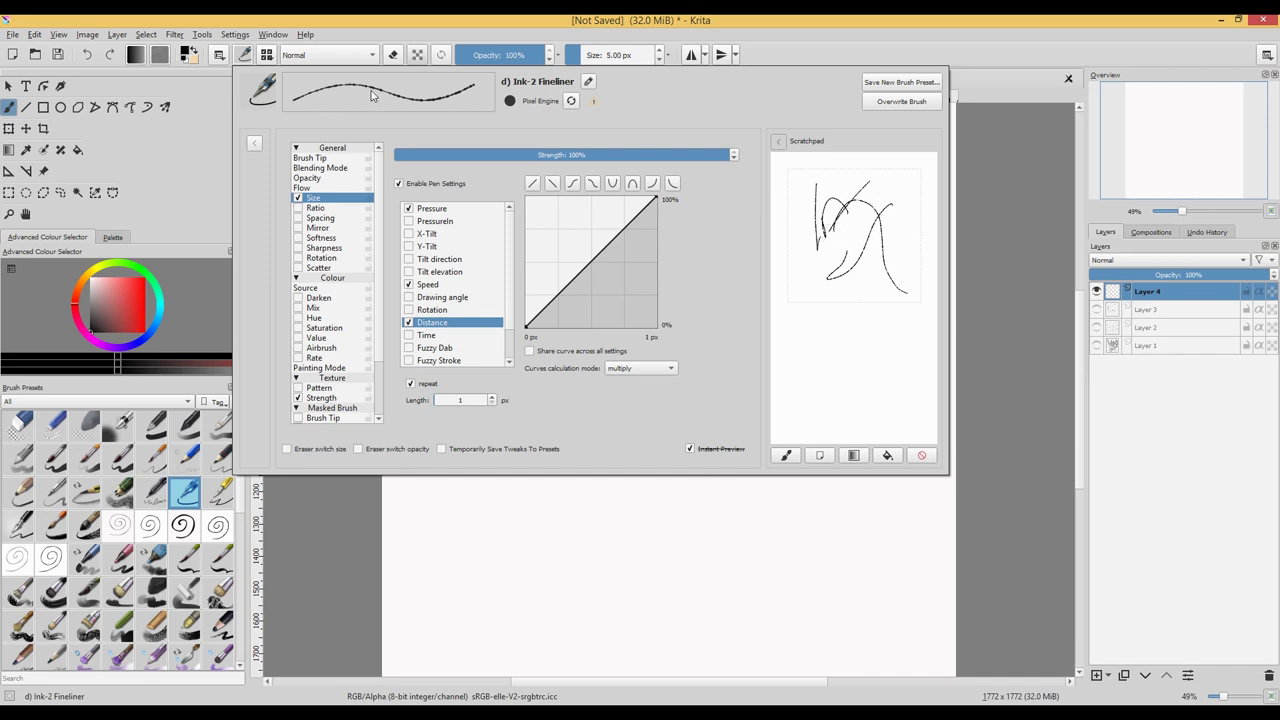
pyautogui.moveTo(907, 260)
pyautogui.mouseDown()
pyautogui.moveTo(881, 220)
pyautogui.moveTo(863, 245)
pyautogui.moveTo(813, 255)
pyautogui.moveTo(864, 198)
pyautogui.moveTo(870, 237)
pyautogui.moveTo(827, 188)
pyautogui.moveTo(856, 281)
pyautogui.moveTo(822, 228)
pyautogui.moveTo(820, 190)
pyautogui.moveTo(895, 204)
pyautogui.moveTo(824, 224)
pyautogui.moveTo(840, 204)
pyautogui.moveTo(861, 258)
pyautogui.moveTo(853, 214)
pyautogui.moveTo(854, 232)
pyautogui.moveTo(888, 259)
pyautogui.moveTo(870, 270)
pyautogui.moveTo(888, 225)
pyautogui.moveTo(885, 266)
pyautogui.mouseUp()
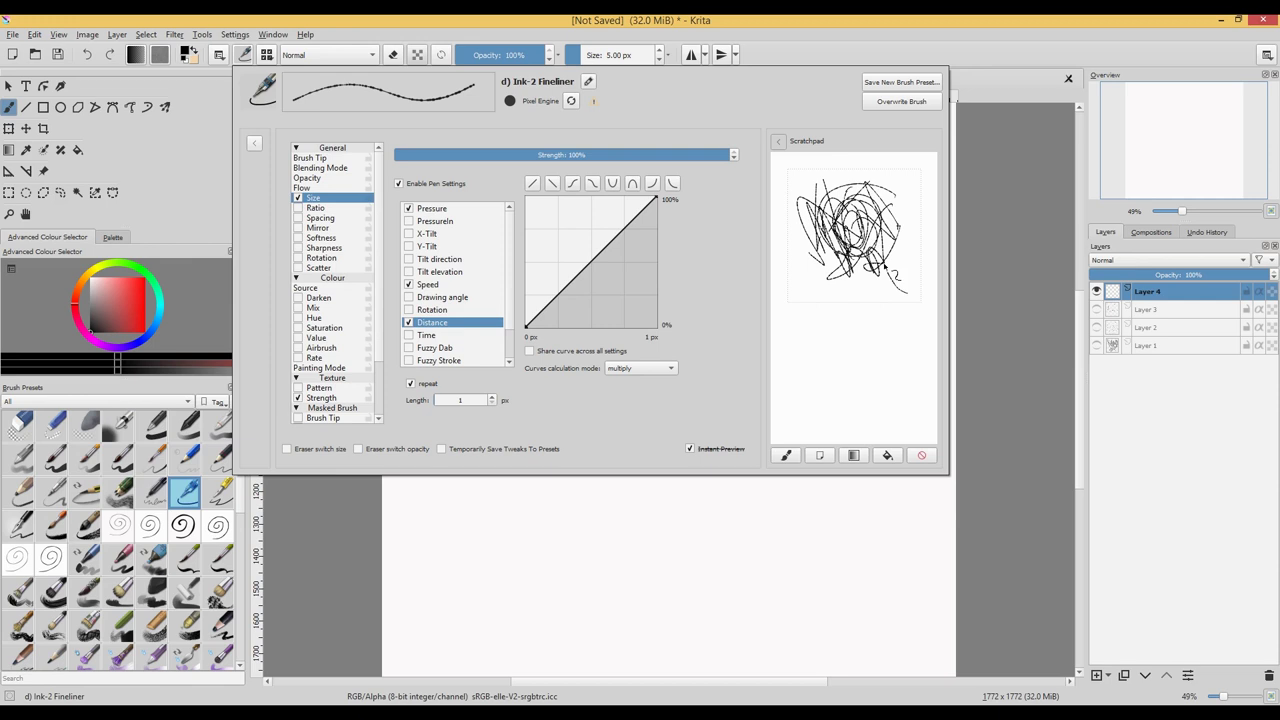
pyautogui.moveTo(909, 190)
pyautogui.mouseDown()
pyautogui.moveTo(905, 275)
pyautogui.moveTo(900, 208)
pyautogui.moveTo(833, 284)
pyautogui.mouseUp()
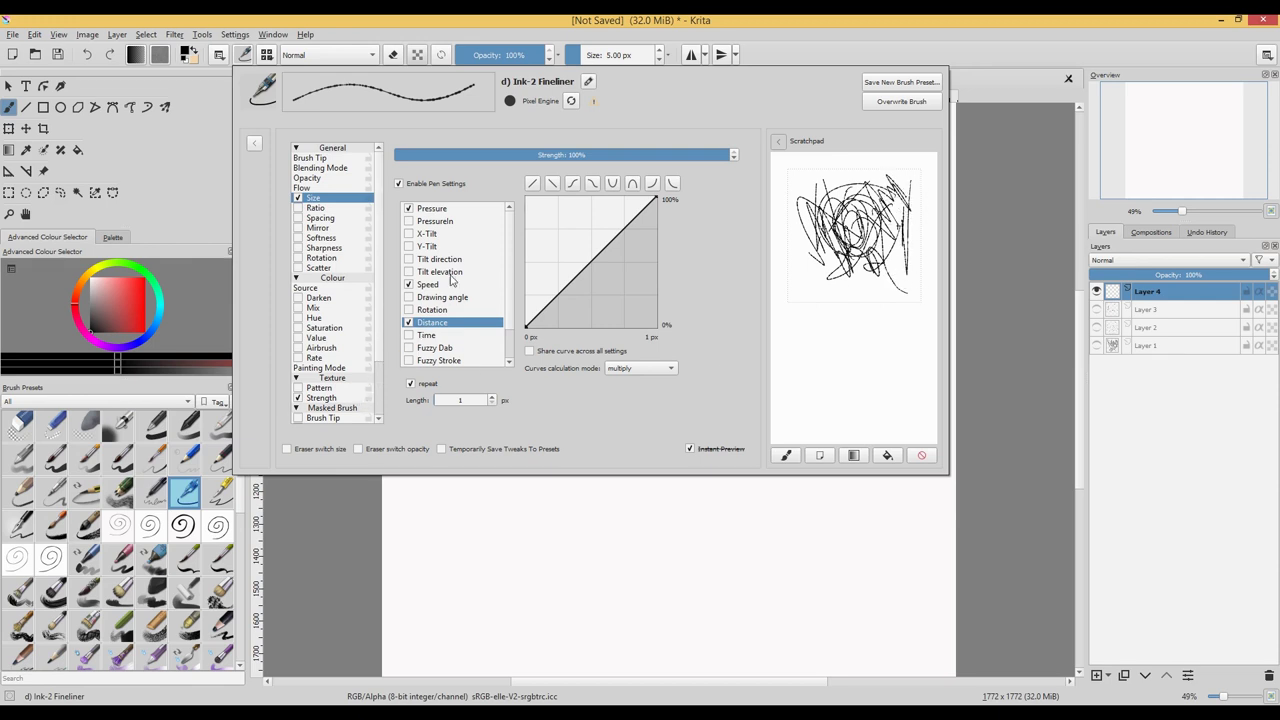
# Step: Try several Distance lengths, settle on 380 px, and wipe the scratchpad
pyautogui.click(436, 401)
pyautogui.scroll(5, 436, 401)
pyautogui.moveTo(436, 401); pyautogui.dragTo(494, 405)
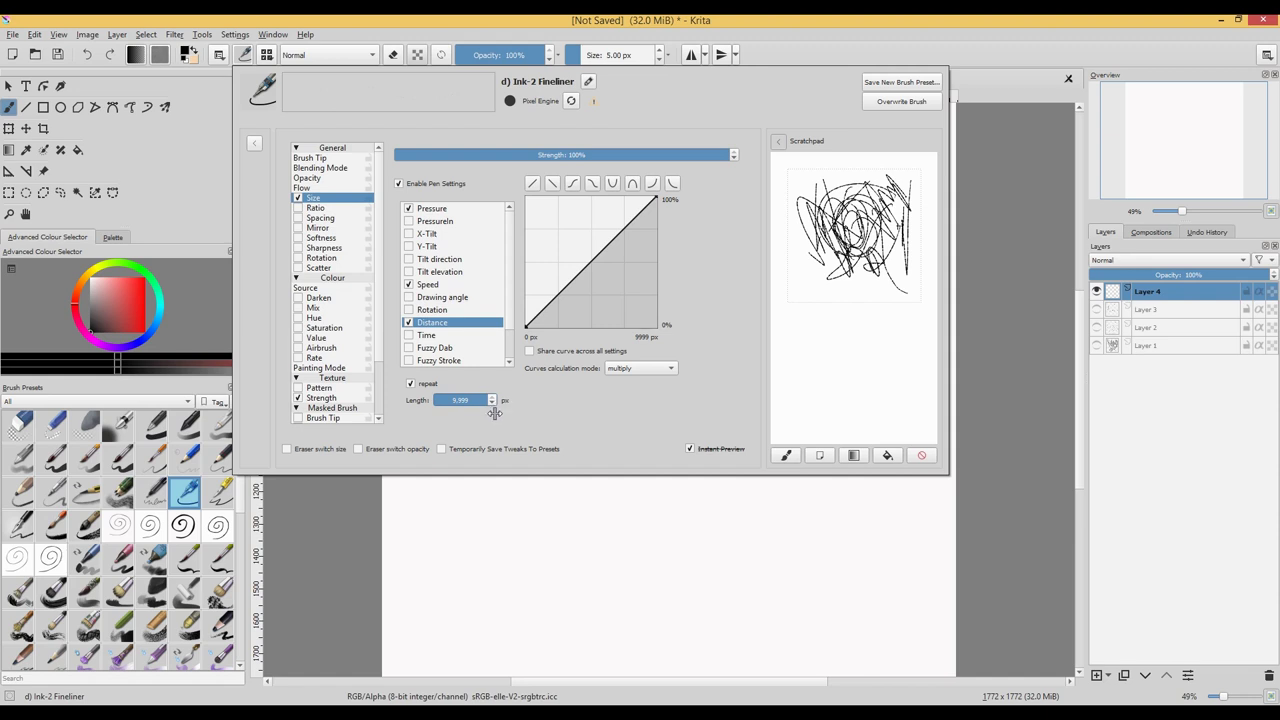
pyautogui.moveTo(494, 412)
pyautogui.mouseDown()
pyautogui.moveTo(432, 400)
pyautogui.moveTo(491, 402)
pyautogui.moveTo(432, 402)
pyautogui.moveTo(440, 410)
pyautogui.mouseUp()
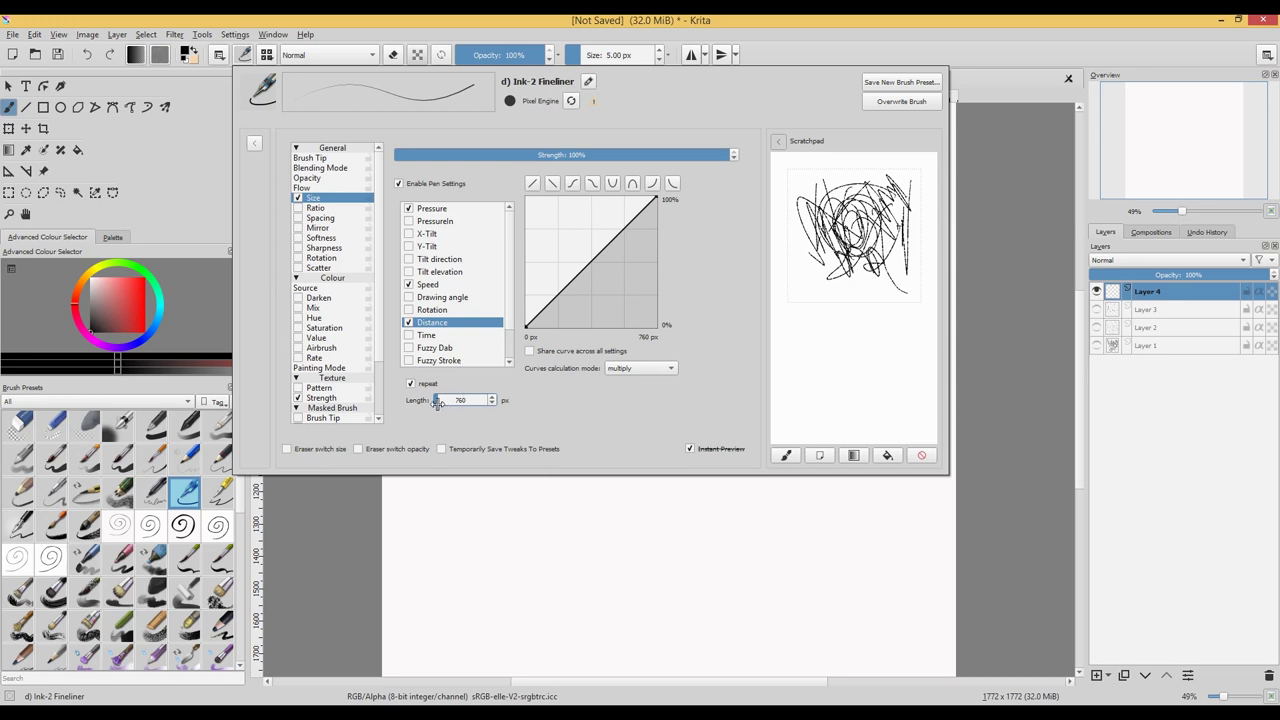
pyautogui.click(437, 401)
pyautogui.click(470, 399)
pyautogui.write('3')
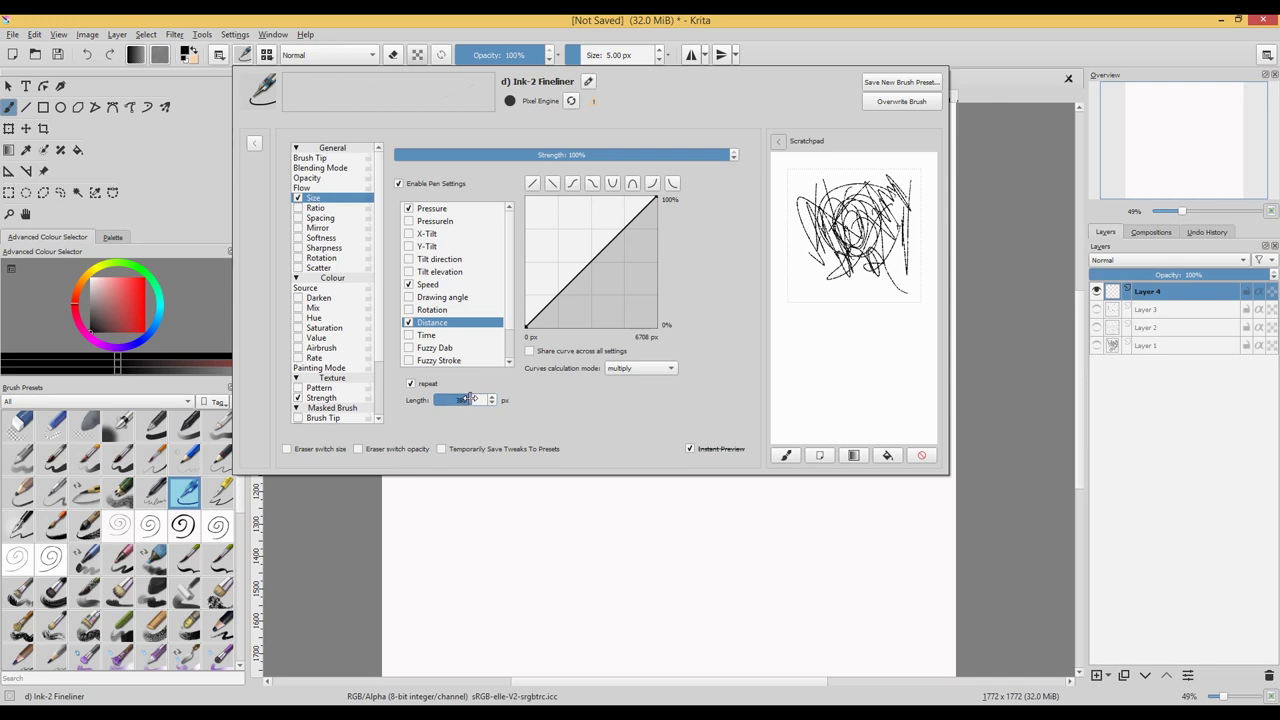
pyautogui.press('Return')
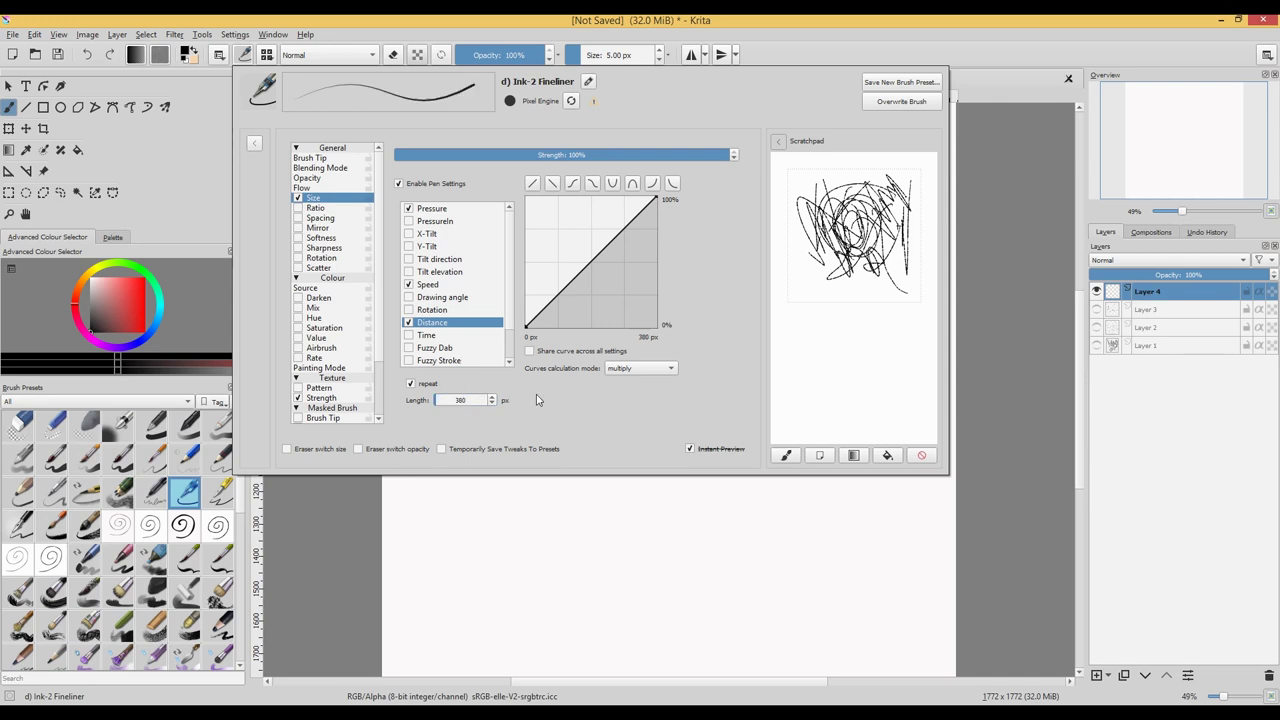
pyautogui.click(922, 457)
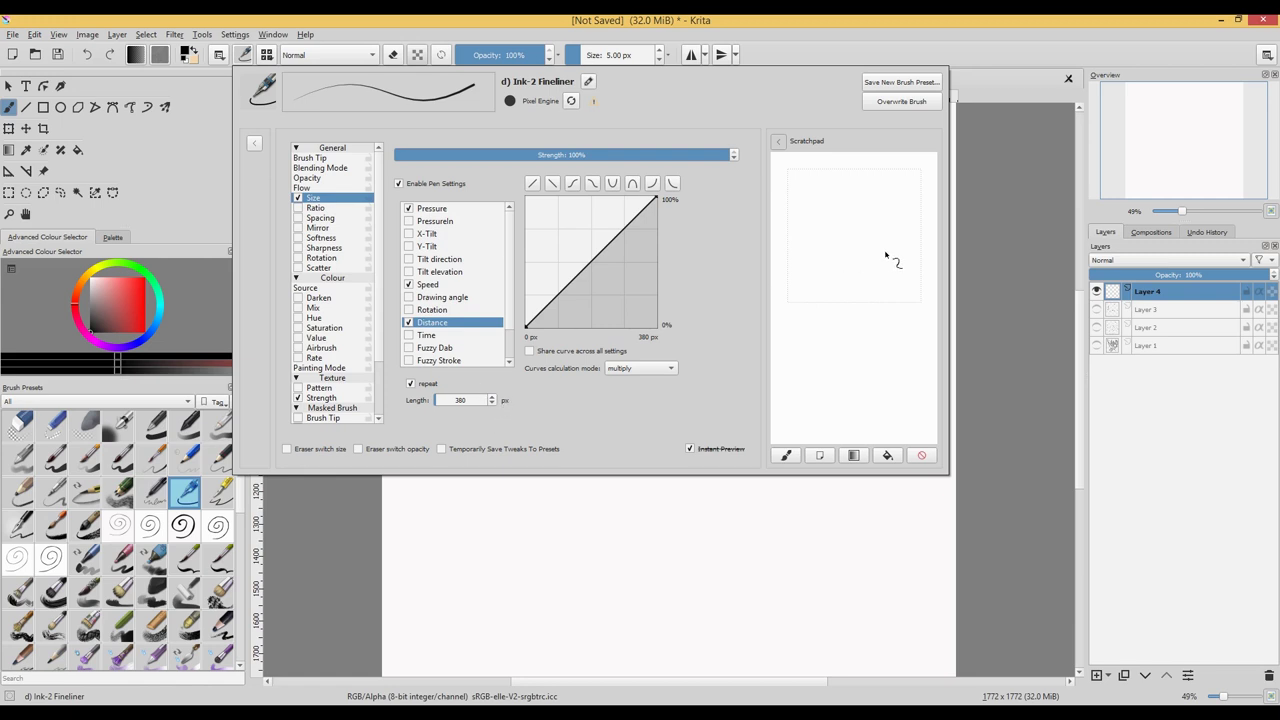
# Step: Flatten the Fineliner Distance curve to a level line near 50%, testing and clearing the scratchpad before and after
pyautogui.moveTo(905, 270)
pyautogui.mouseDown()
pyautogui.moveTo(819, 227)
pyautogui.moveTo(858, 198)
pyautogui.moveTo(864, 278)
pyautogui.moveTo(821, 300)
pyautogui.moveTo(821, 272)
pyautogui.moveTo(876, 234)
pyautogui.moveTo(882, 193)
pyautogui.moveTo(848, 180)
pyautogui.moveTo(819, 190)
pyautogui.moveTo(805, 216)
pyautogui.moveTo(817, 253)
pyautogui.moveTo(868, 270)
pyautogui.moveTo(880, 305)
pyautogui.moveTo(835, 272)
pyautogui.moveTo(801, 269)
pyautogui.moveTo(885, 249)
pyautogui.moveTo(907, 213)
pyautogui.moveTo(878, 191)
pyautogui.moveTo(795, 182)
pyautogui.moveTo(793, 221)
pyautogui.moveTo(879, 224)
pyautogui.moveTo(905, 249)
pyautogui.moveTo(867, 284)
pyautogui.moveTo(801, 300)
pyautogui.mouseUp()
pyautogui.click(920, 456)
pyautogui.moveTo(525, 325); pyautogui.dragTo(518, 261)
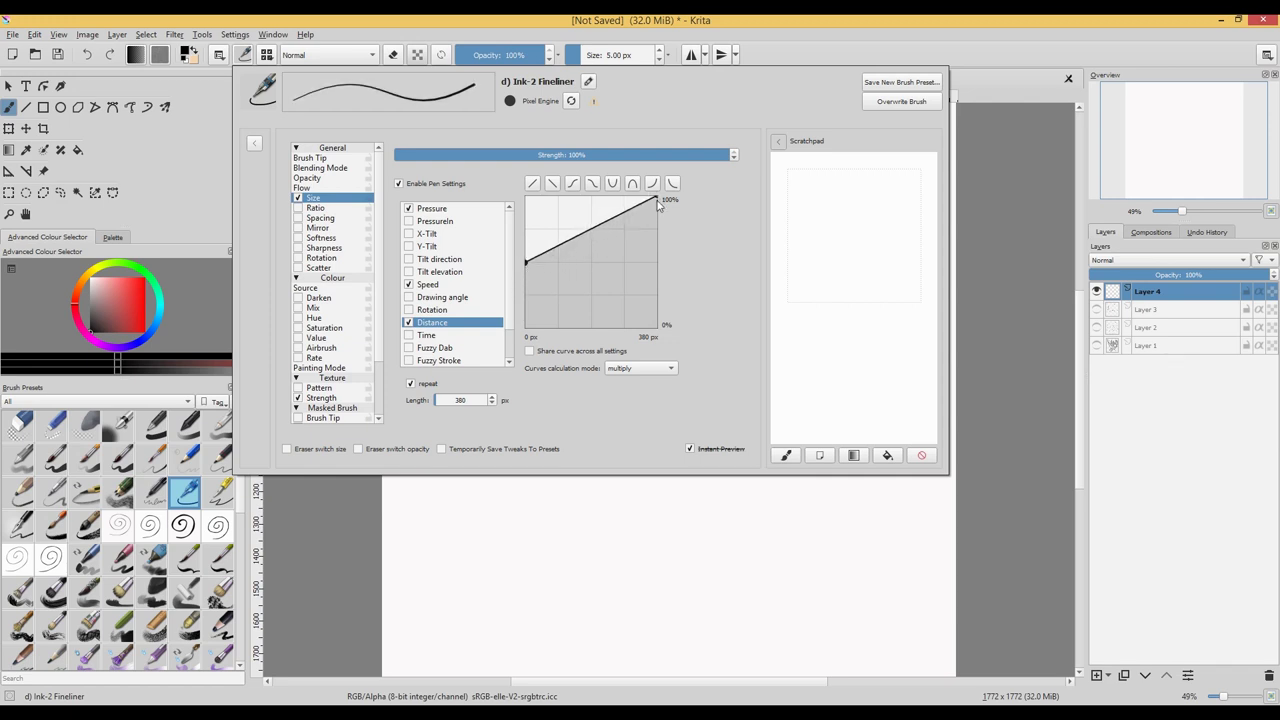
pyautogui.moveTo(656, 196); pyautogui.dragTo(657, 262)
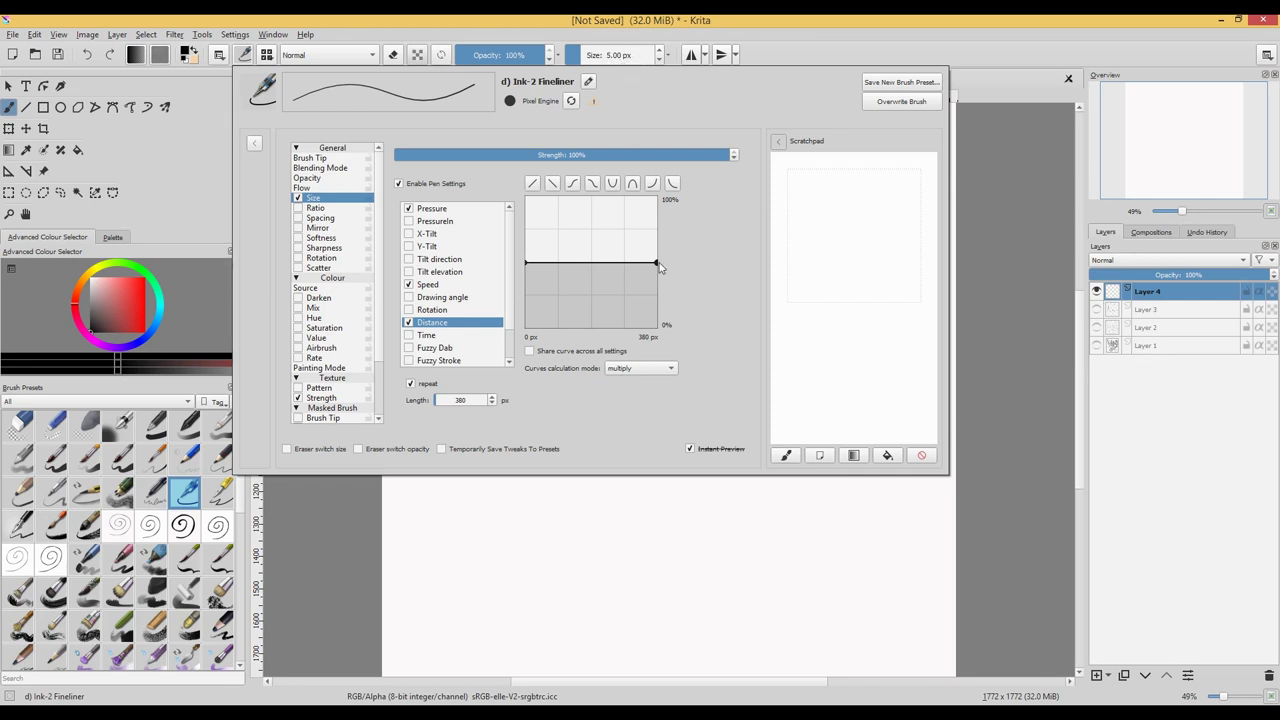
pyautogui.moveTo(895, 280)
pyautogui.mouseDown()
pyautogui.moveTo(863, 236)
pyautogui.moveTo(807, 208)
pyautogui.moveTo(854, 278)
pyautogui.moveTo(903, 215)
pyautogui.moveTo(835, 255)
pyautogui.moveTo(831, 201)
pyautogui.moveTo(855, 206)
pyautogui.moveTo(880, 241)
pyautogui.moveTo(895, 184)
pyautogui.moveTo(836, 279)
pyautogui.moveTo(830, 210)
pyautogui.moveTo(878, 243)
pyautogui.moveTo(820, 240)
pyautogui.mouseUp()
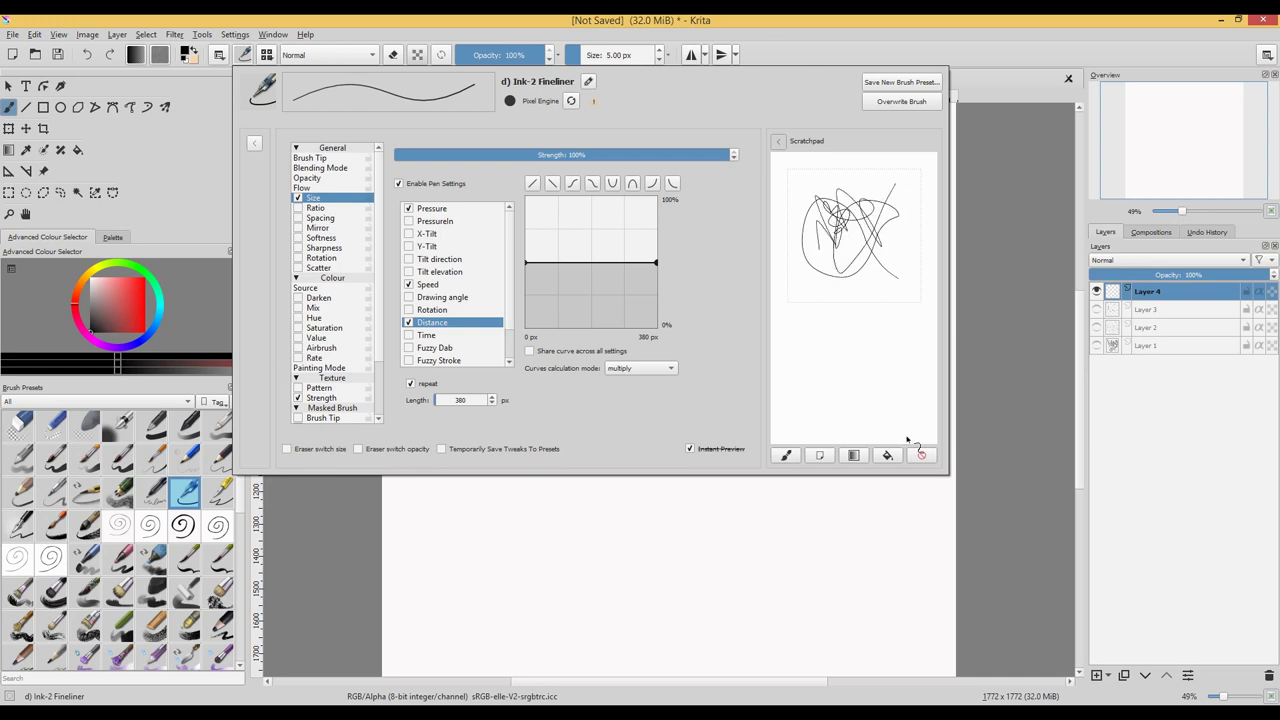
pyautogui.click(923, 457)
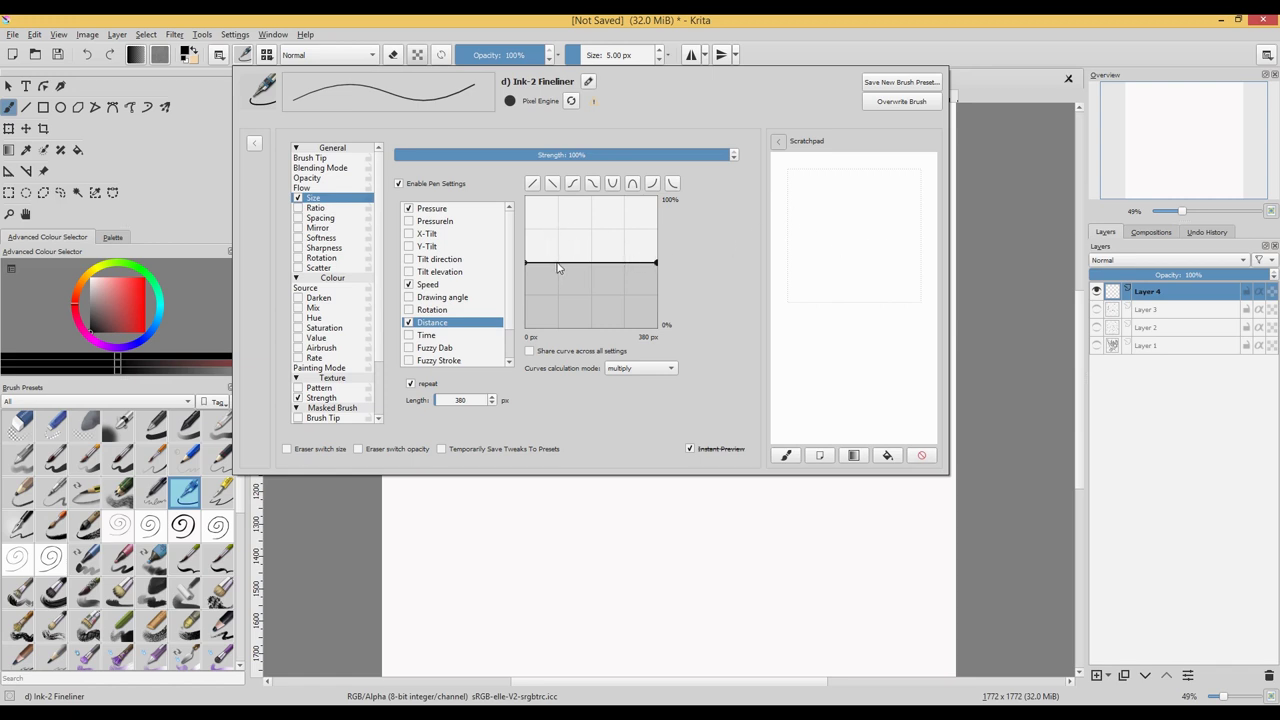
# Step: Add points to the flat Distance curve and bend it into an arched M shape
pyautogui.moveTo(561, 262); pyautogui.dragTo(556, 243)
pyautogui.click(628, 247)
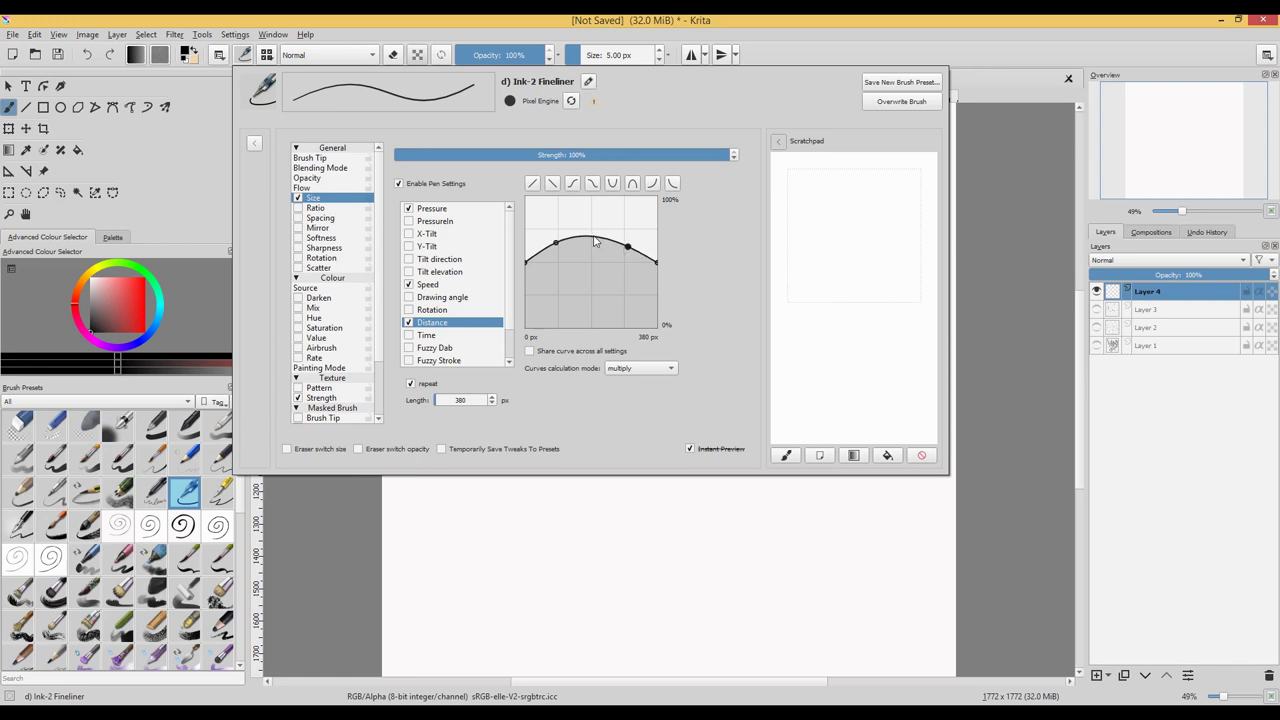
pyautogui.click(593, 236)
pyautogui.moveTo(627, 247); pyautogui.dragTo(631, 218)
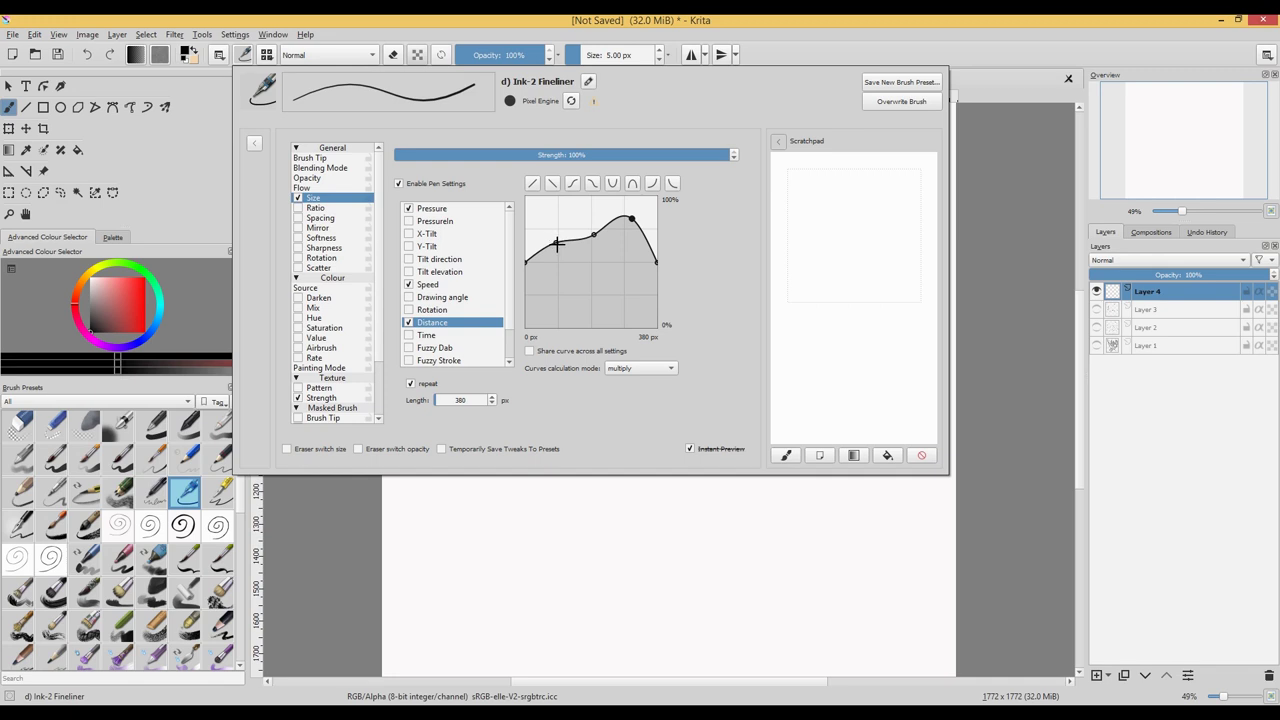
pyautogui.moveTo(556, 243)
pyautogui.mouseDown()
pyautogui.moveTo(546, 218)
pyautogui.moveTo(593, 241)
pyautogui.moveTo(591, 263)
pyautogui.moveTo(591, 240)
pyautogui.moveTo(556, 228)
pyautogui.mouseUp()
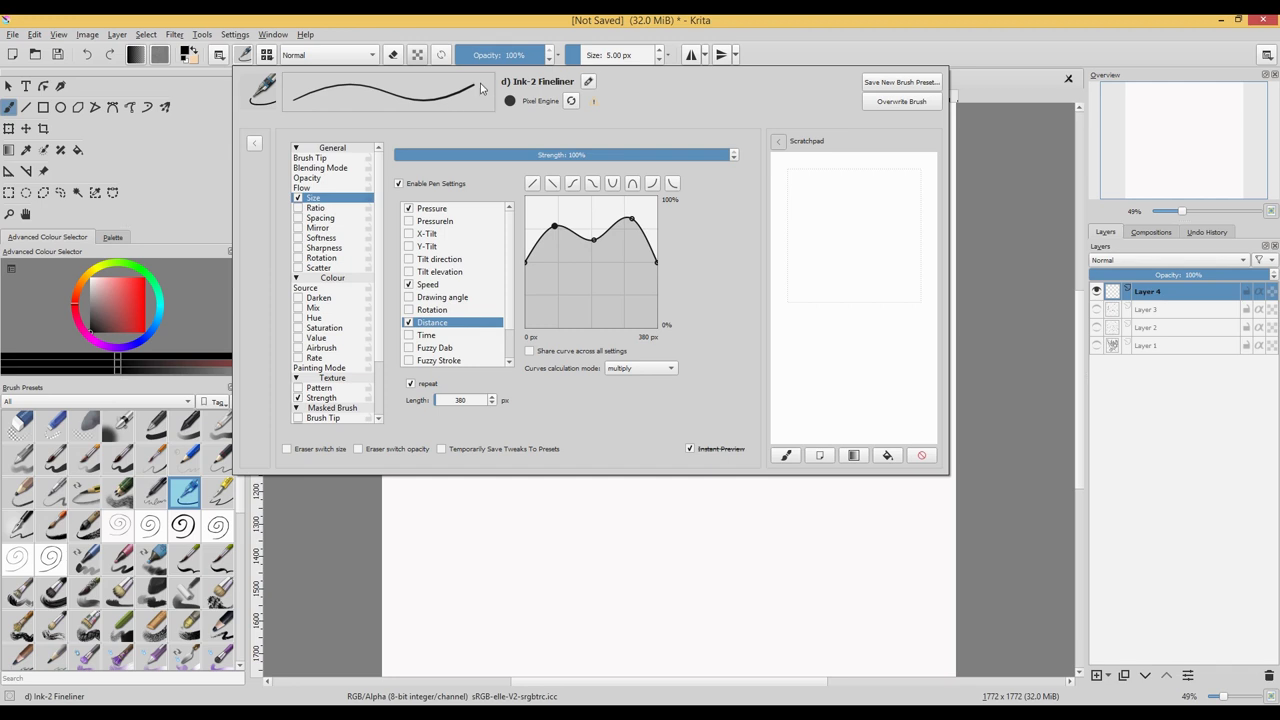
# Step: Drop both side peaks to 0% dips, raise the centre to 100%, then test-scribble and clear
pyautogui.moveTo(554, 226); pyautogui.dragTo(567, 308)
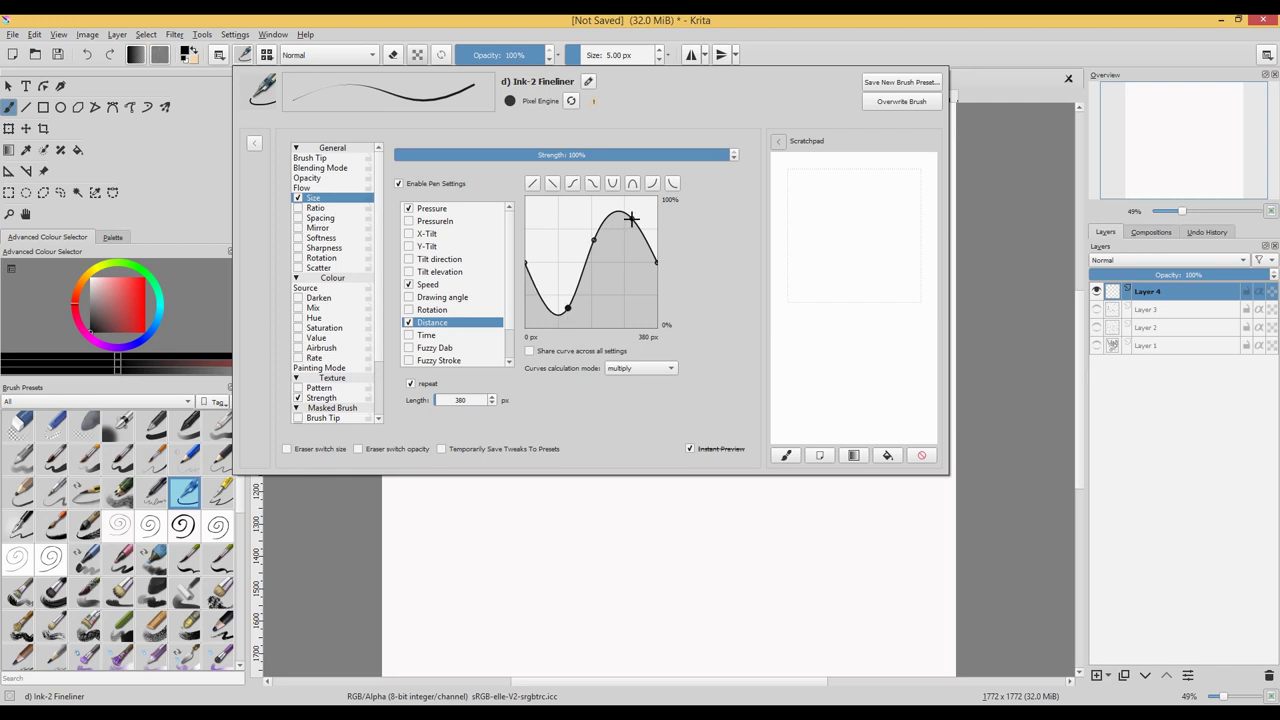
pyautogui.moveTo(631, 218); pyautogui.dragTo(628, 316)
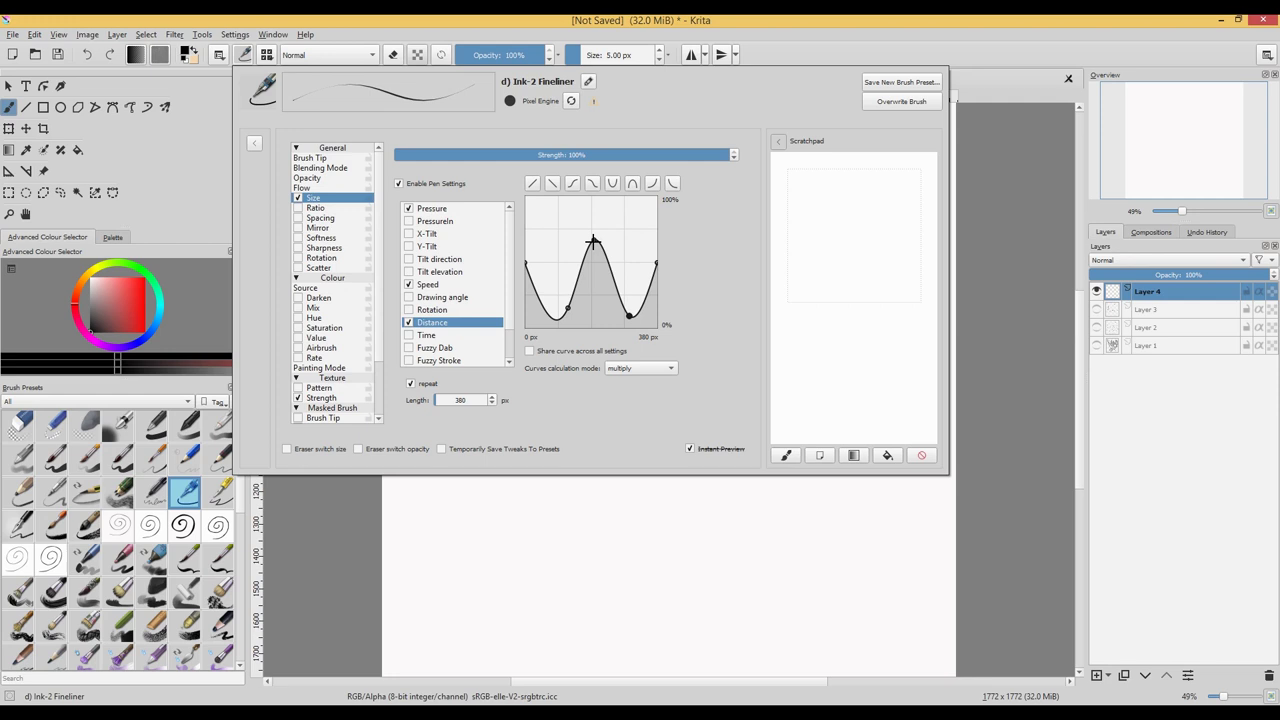
pyautogui.moveTo(595, 241); pyautogui.dragTo(595, 191)
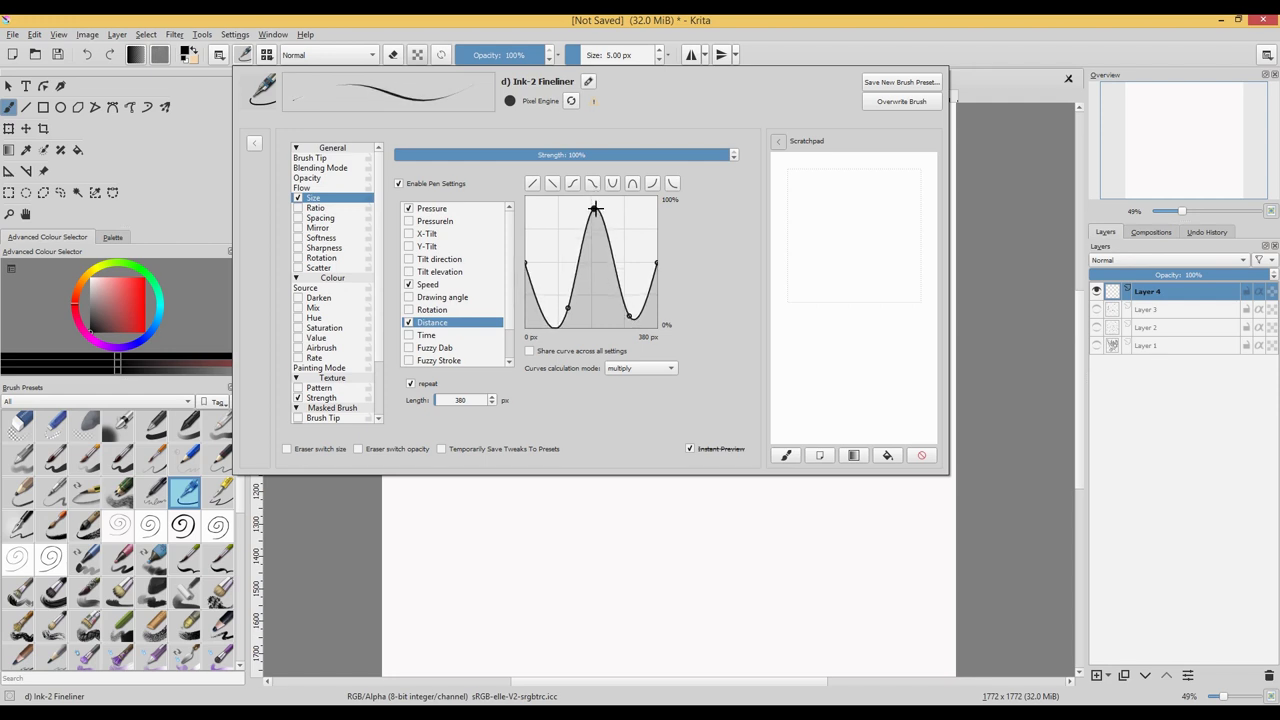
pyautogui.moveTo(903, 270); pyautogui.dragTo(815, 196)
pyautogui.moveTo(805, 244)
pyautogui.mouseDown()
pyautogui.moveTo(847, 278)
pyautogui.moveTo(888, 225)
pyautogui.moveTo(880, 176)
pyautogui.moveTo(819, 238)
pyautogui.moveTo(880, 229)
pyautogui.moveTo(869, 289)
pyautogui.moveTo(831, 186)
pyautogui.moveTo(838, 214)
pyautogui.moveTo(877, 240)
pyautogui.moveTo(823, 253)
pyautogui.moveTo(837, 216)
pyautogui.mouseUp()
pyautogui.click(920, 456)
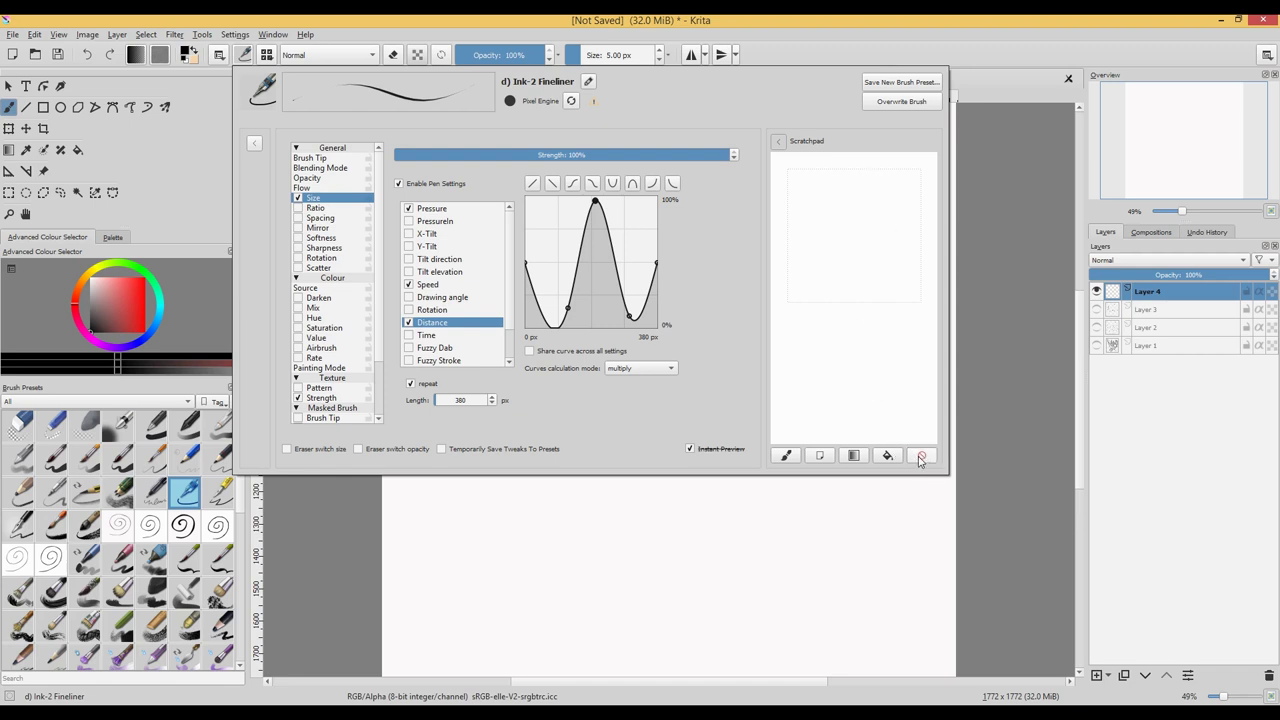
# Step: Raise both Distance curve dips, lower the right peak, and scribble a looping test stroke
pyautogui.moveTo(567, 308); pyautogui.dragTo(566, 262)
pyautogui.moveTo(629, 316); pyautogui.dragTo(592, 261)
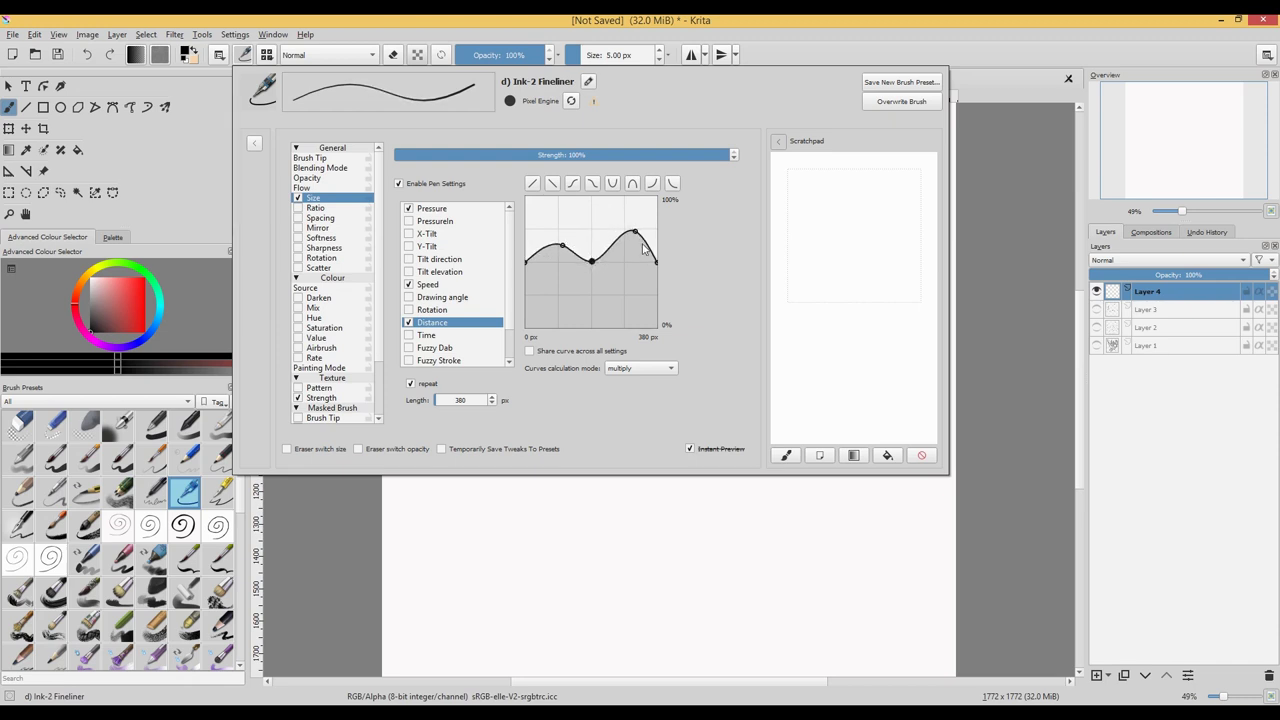
pyautogui.moveTo(634, 233); pyautogui.dragTo(558, 218)
pyautogui.moveTo(803, 279)
pyautogui.mouseDown()
pyautogui.moveTo(876, 222)
pyautogui.moveTo(866, 173)
pyautogui.moveTo(802, 185)
pyautogui.moveTo(879, 283)
pyautogui.moveTo(897, 228)
pyautogui.moveTo(855, 197)
pyautogui.moveTo(804, 233)
pyautogui.moveTo(847, 231)
pyautogui.moveTo(887, 198)
pyautogui.moveTo(838, 259)
pyautogui.moveTo(881, 270)
pyautogui.moveTo(831, 204)
pyautogui.moveTo(816, 210)
pyautogui.moveTo(858, 285)
pyautogui.moveTo(904, 180)
pyautogui.moveTo(831, 185)
pyautogui.moveTo(878, 285)
pyautogui.moveTo(888, 195)
pyautogui.moveTo(828, 227)
pyautogui.moveTo(832, 194)
pyautogui.moveTo(864, 193)
pyautogui.moveTo(838, 220)
pyautogui.mouseUp()
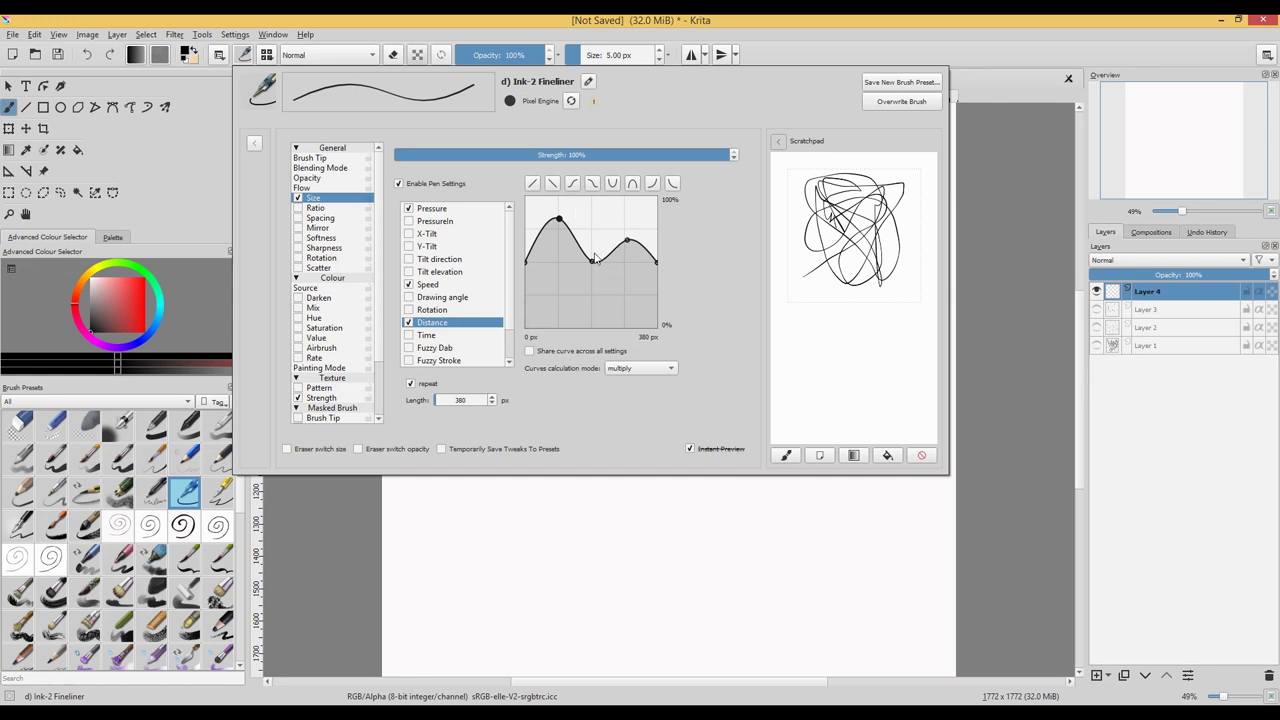
# Step: Lift the left peak to full height, raise the right peak and middle valley, then clear the scratchpad
pyautogui.moveTo(559, 219); pyautogui.dragTo(557, 198)
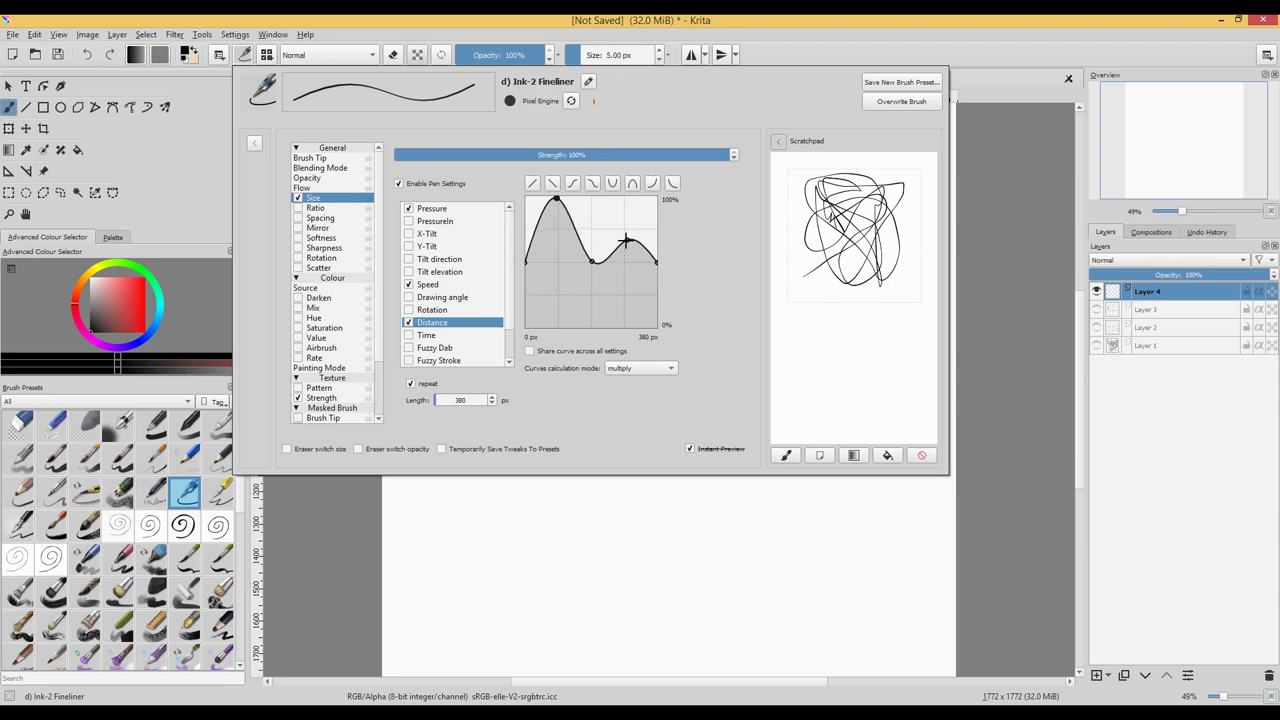
pyautogui.moveTo(627, 241)
pyautogui.mouseDown()
pyautogui.moveTo(627, 203)
pyautogui.moveTo(628, 221)
pyautogui.mouseUp()
pyautogui.moveTo(591, 261); pyautogui.dragTo(592, 243)
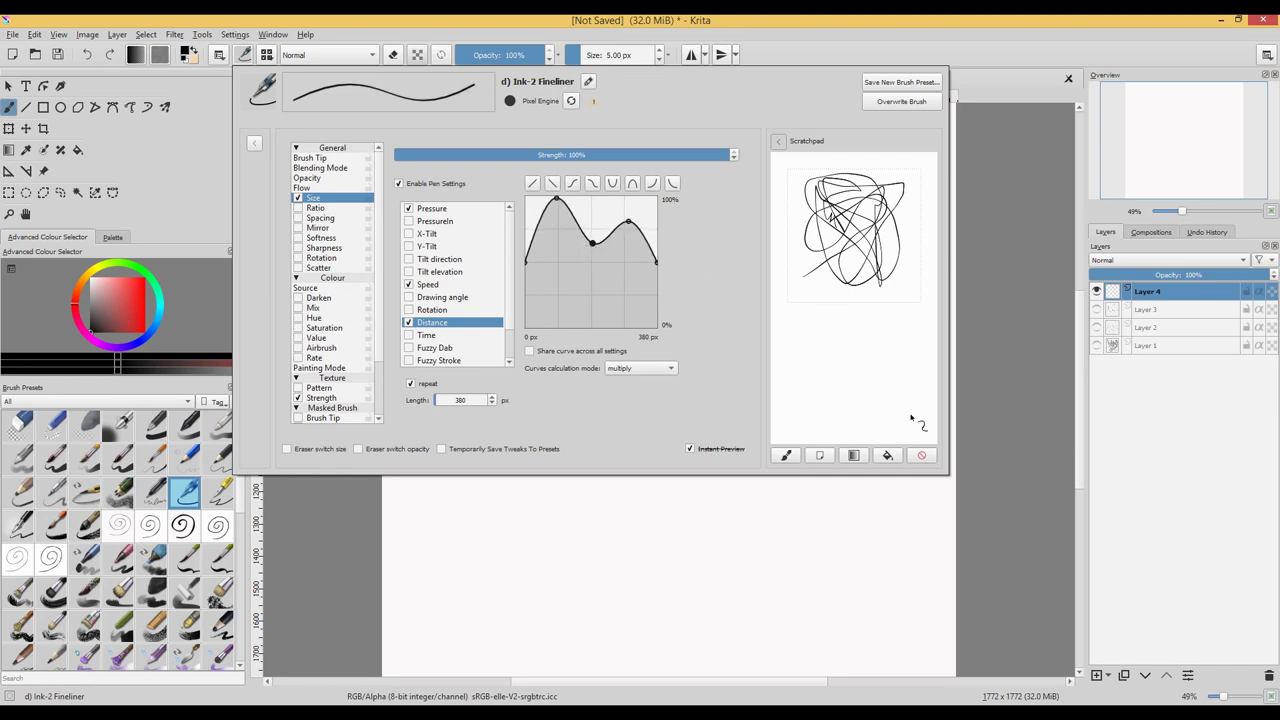
pyautogui.click(921, 455)
# Step: Draw two fresh short test strokes in the scratchpad with the adjusted Fineliner
pyautogui.moveTo(905, 291)
pyautogui.mouseDown()
pyautogui.moveTo(859, 211)
pyautogui.moveTo(811, 197)
pyautogui.moveTo(799, 261)
pyautogui.moveTo(868, 246)
pyautogui.moveTo(900, 194)
pyautogui.moveTo(870, 180)
pyautogui.moveTo(822, 222)
pyautogui.moveTo(874, 273)
pyautogui.moveTo(896, 245)
pyautogui.moveTo(853, 201)
pyautogui.moveTo(828, 267)
pyautogui.moveTo(902, 201)
pyautogui.moveTo(814, 199)
pyautogui.moveTo(877, 282)
pyautogui.mouseUp()
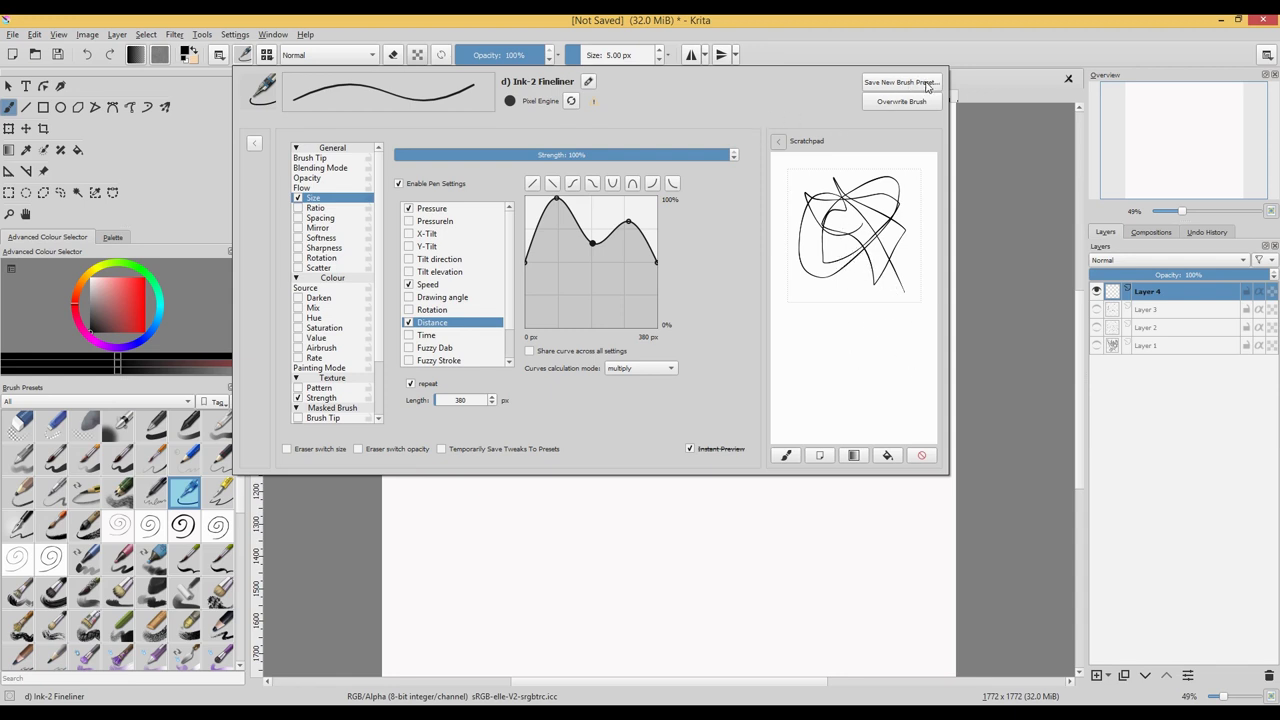
pyautogui.moveTo(820, 281); pyautogui.dragTo(806, 268)
# Step: Draw a spiral in the cleared scratchpad and bring up Save New Brush Preset
pyautogui.click(787, 456)
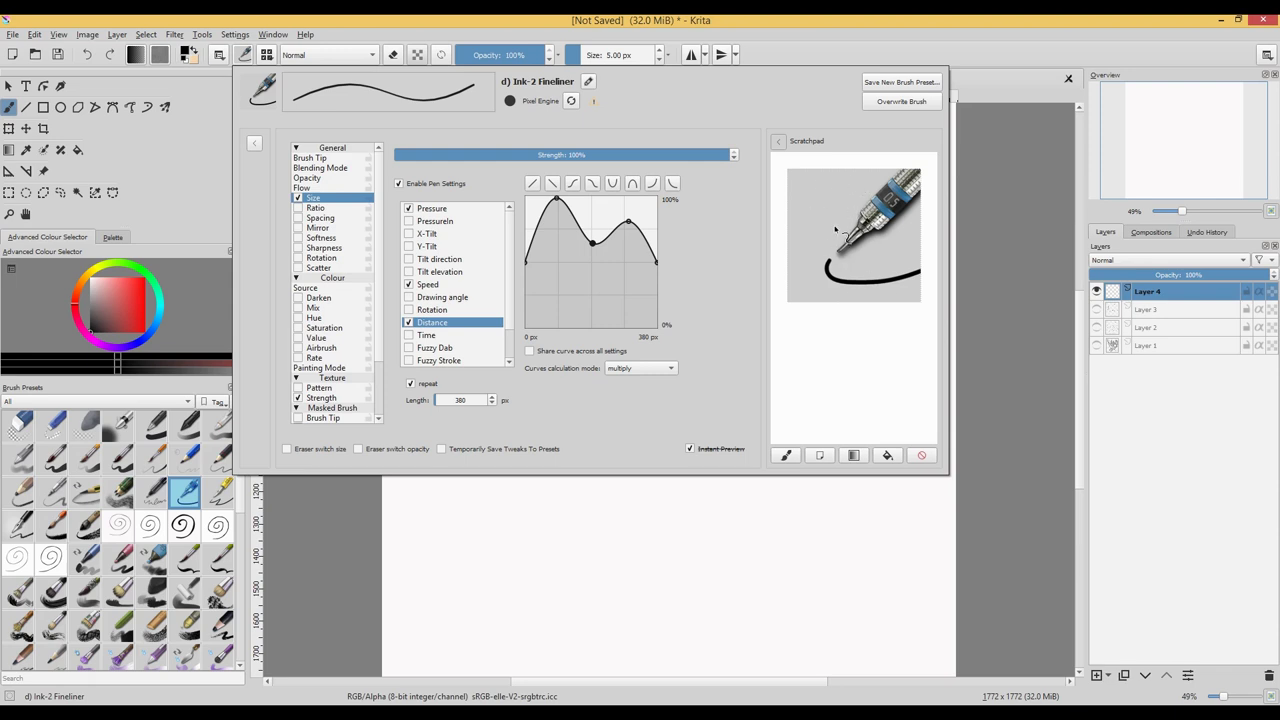
pyautogui.click(921, 455)
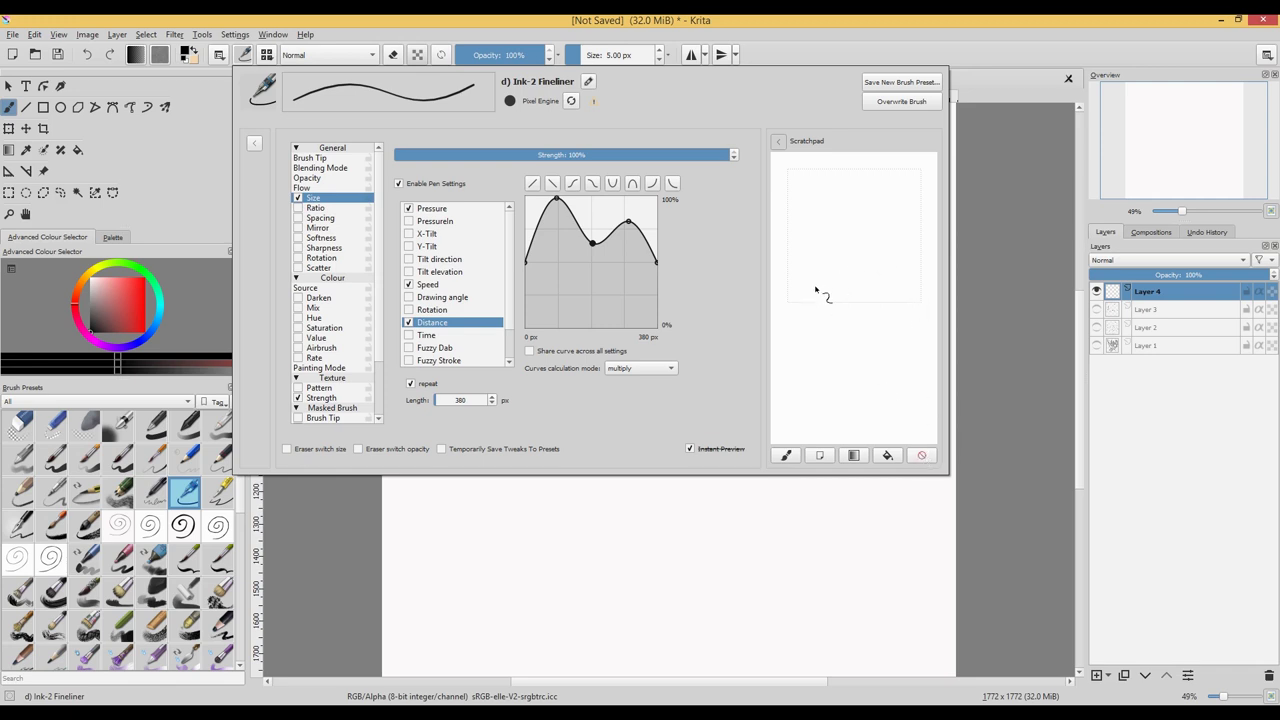
pyautogui.moveTo(810, 283)
pyautogui.mouseDown()
pyautogui.moveTo(882, 258)
pyautogui.moveTo(898, 222)
pyautogui.moveTo(889, 188)
pyautogui.moveTo(869, 182)
pyautogui.moveTo(837, 199)
pyautogui.moveTo(818, 233)
pyautogui.moveTo(831, 262)
pyautogui.moveTo(855, 224)
pyautogui.mouseUp()
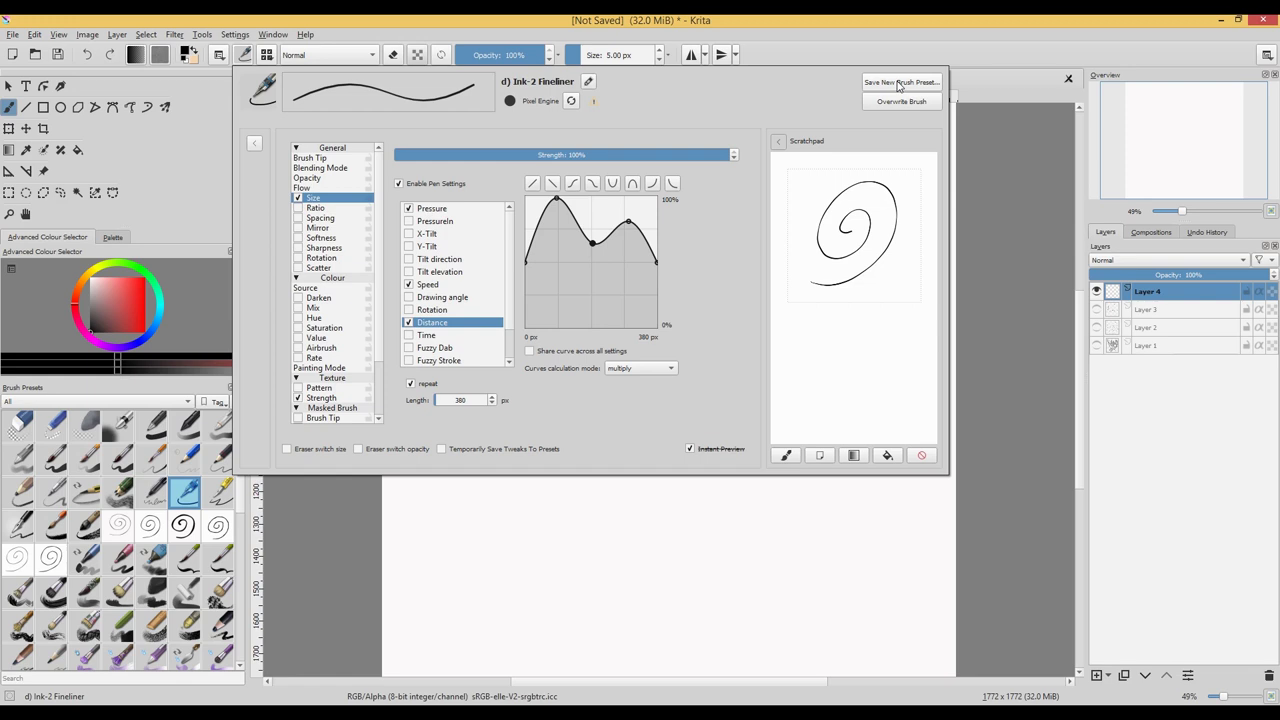
pyautogui.click(898, 86)
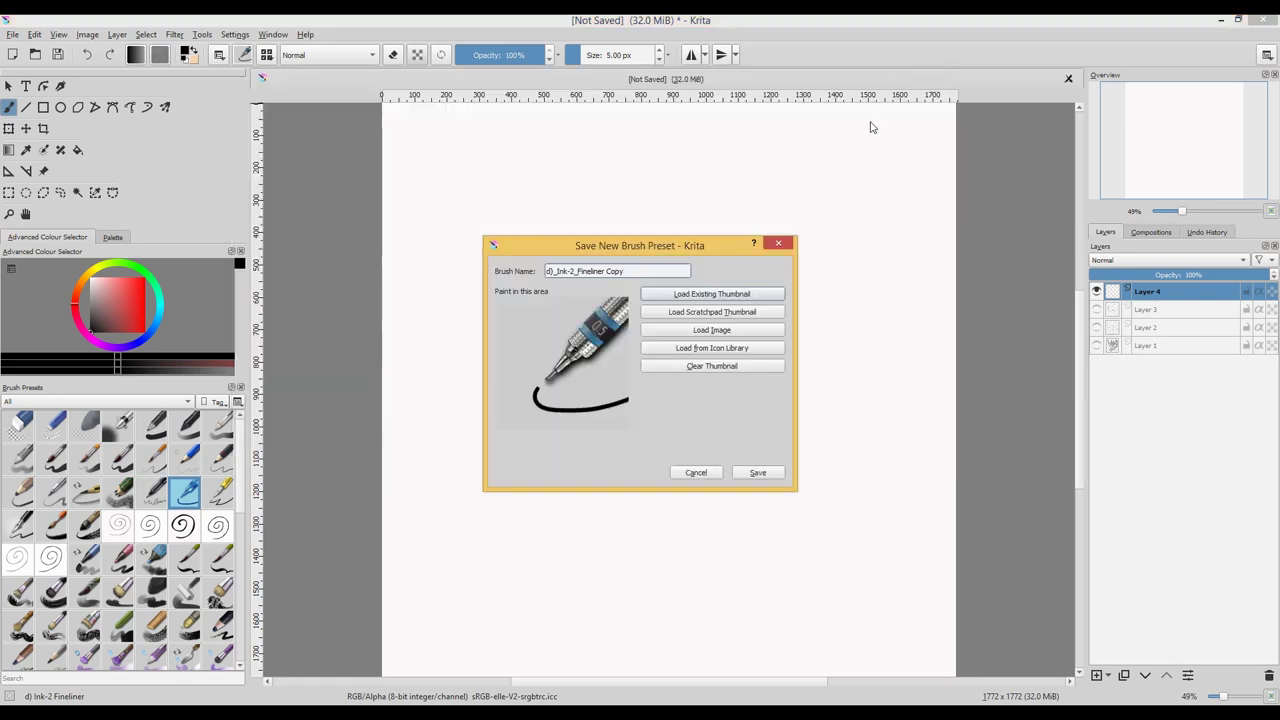
# Step: Save the preset as 'Test Variable Pen' with the scratchpad spiral as its thumbnail
pyautogui.moveTo(628, 270); pyautogui.dragTo(516, 268)
pyautogui.write('Test Variable Pen')
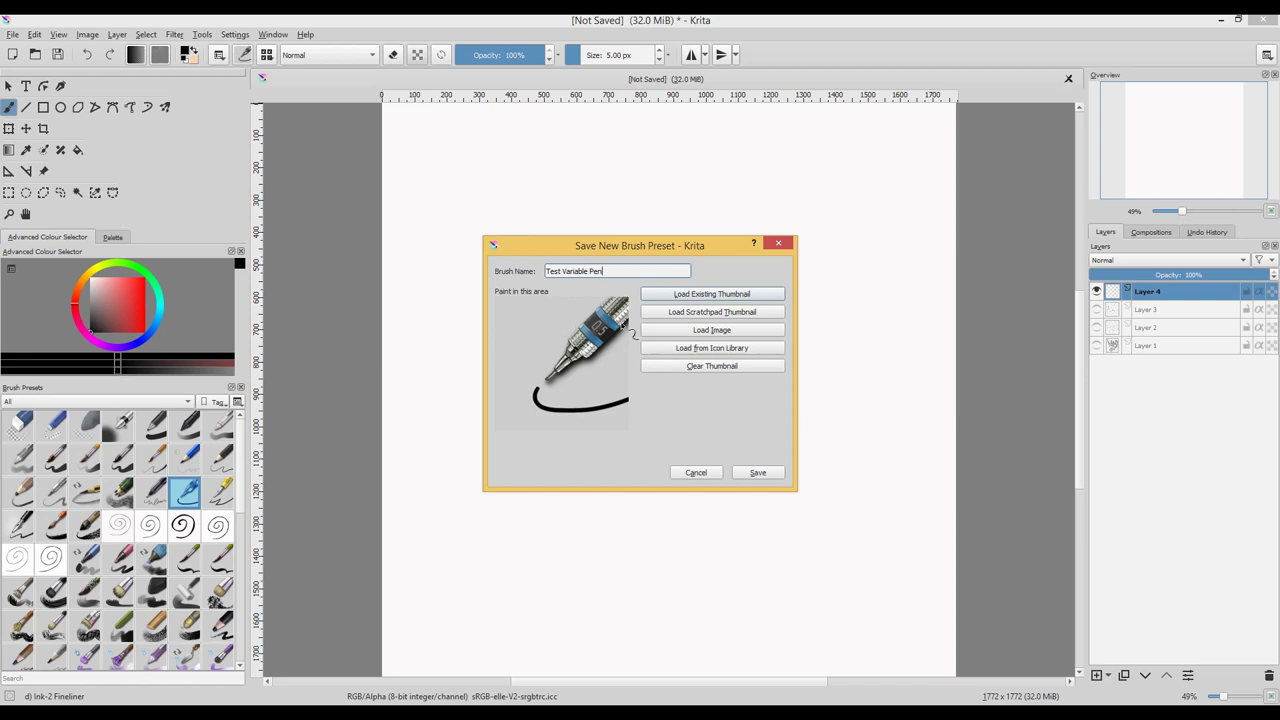
pyautogui.click(716, 318)
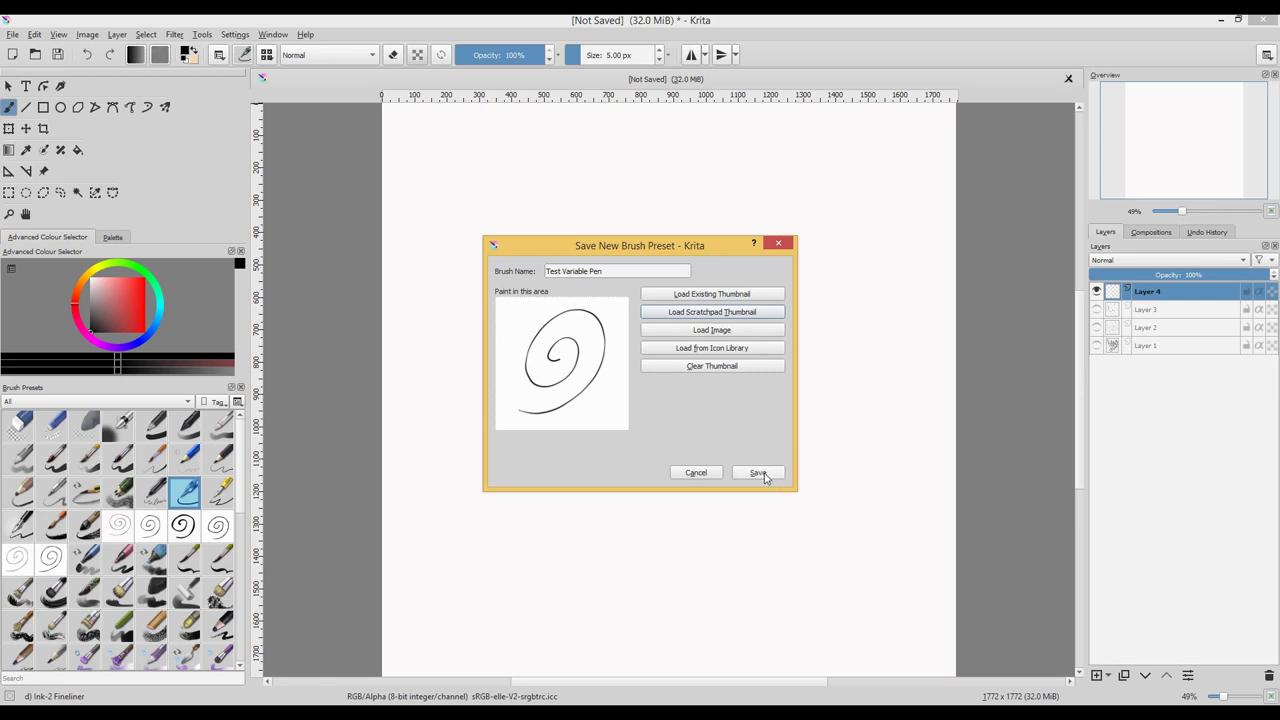
pyautogui.click(758, 474)
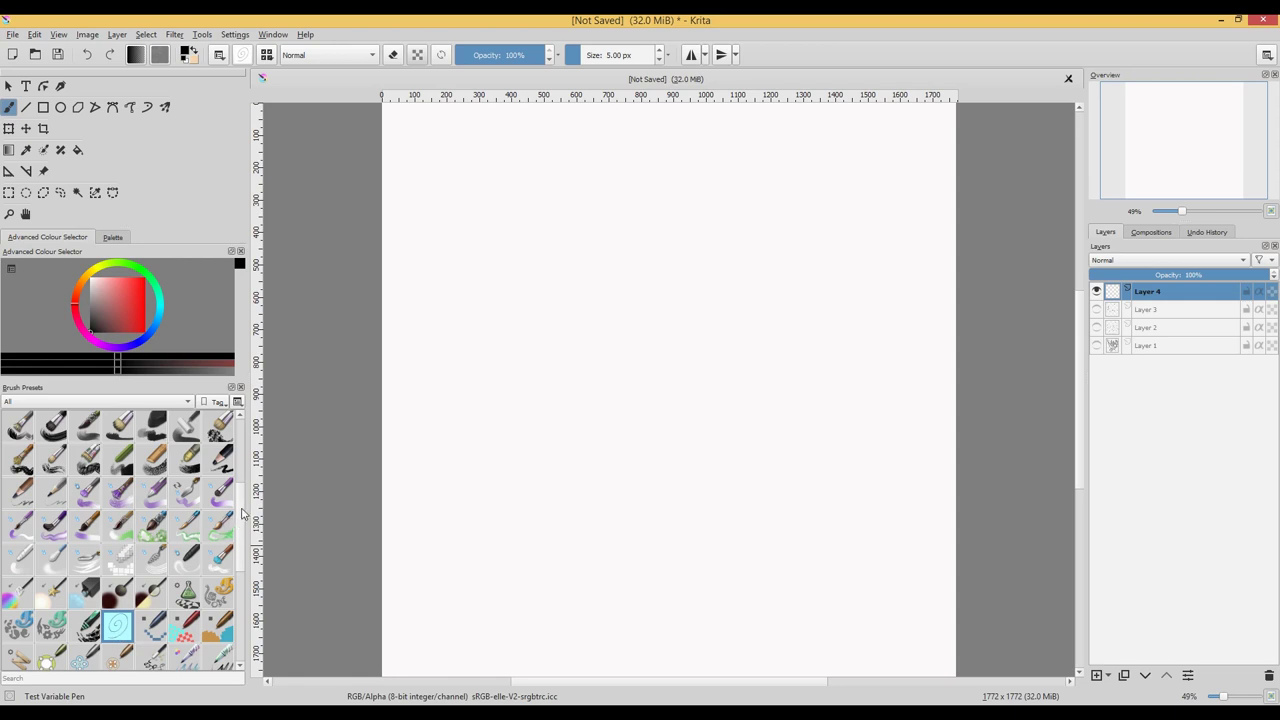
# Step: Scribble large loops and long diagonal strokes across the canvas with Test Variable Pen
pyautogui.scroll(3, 242, 513)
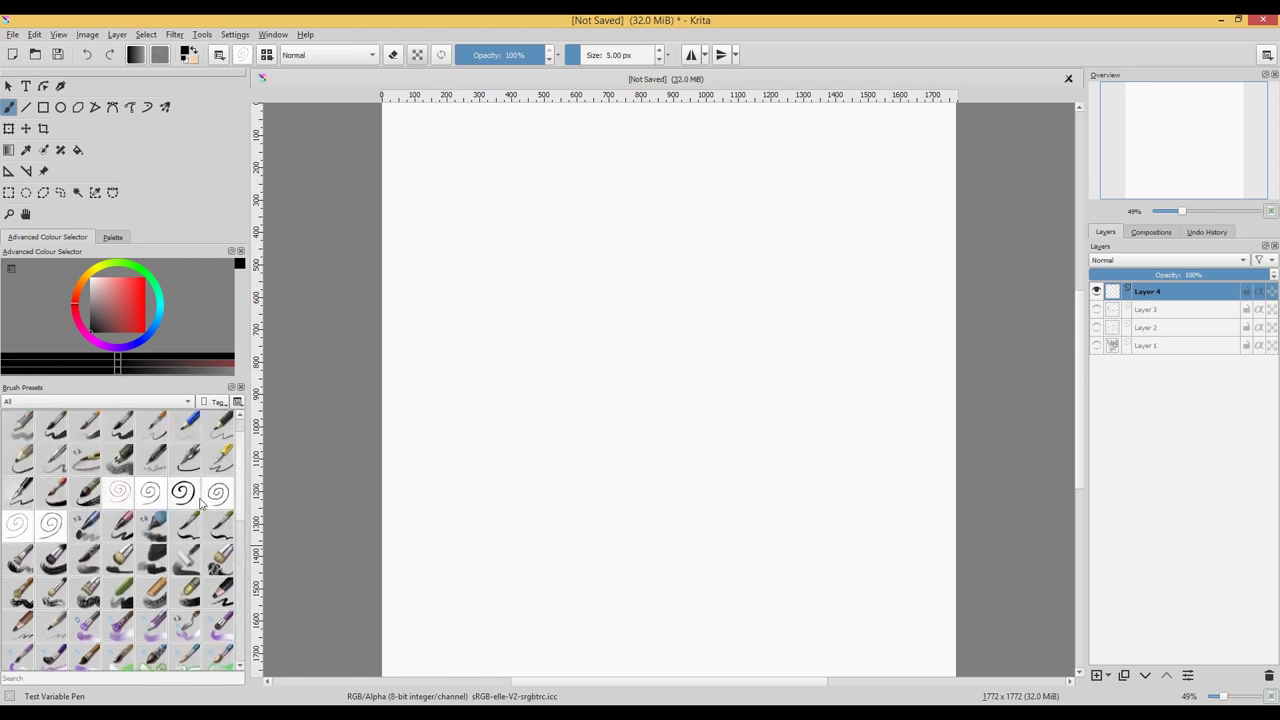
pyautogui.scroll(-1, 242, 458)
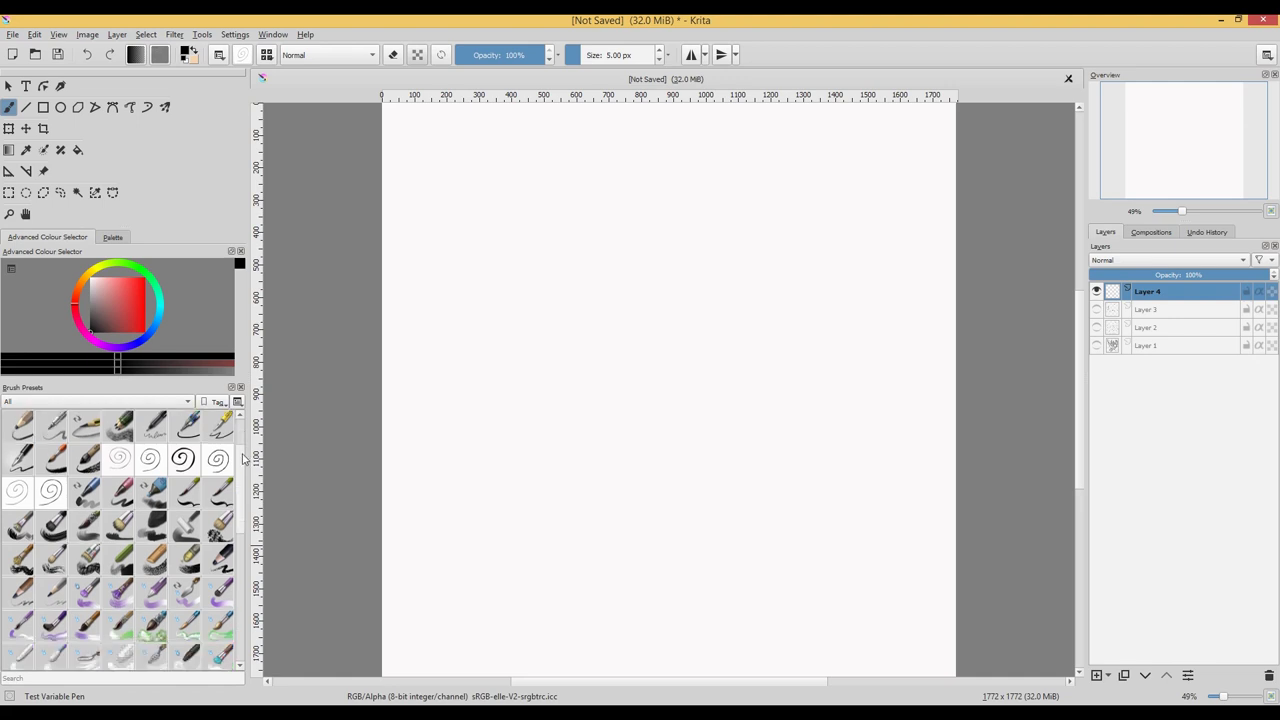
pyautogui.scroll(-5, 242, 458)
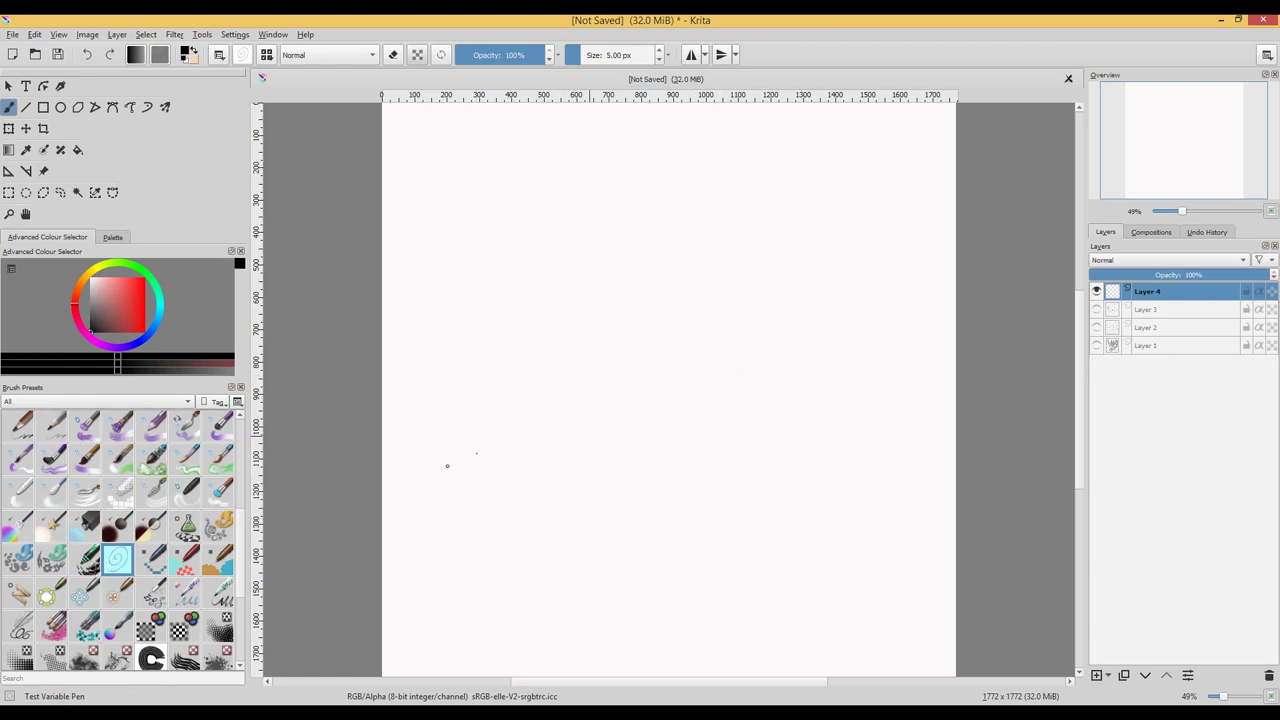
pyautogui.moveTo(827, 508)
pyautogui.mouseDown()
pyautogui.moveTo(756, 300)
pyautogui.moveTo(478, 237)
pyautogui.moveTo(616, 535)
pyautogui.moveTo(725, 301)
pyautogui.moveTo(712, 188)
pyautogui.moveTo(565, 362)
pyautogui.mouseUp()
pyautogui.moveTo(567, 188); pyautogui.dragTo(726, 505)
pyautogui.moveTo(478, 160); pyautogui.dragTo(818, 402)
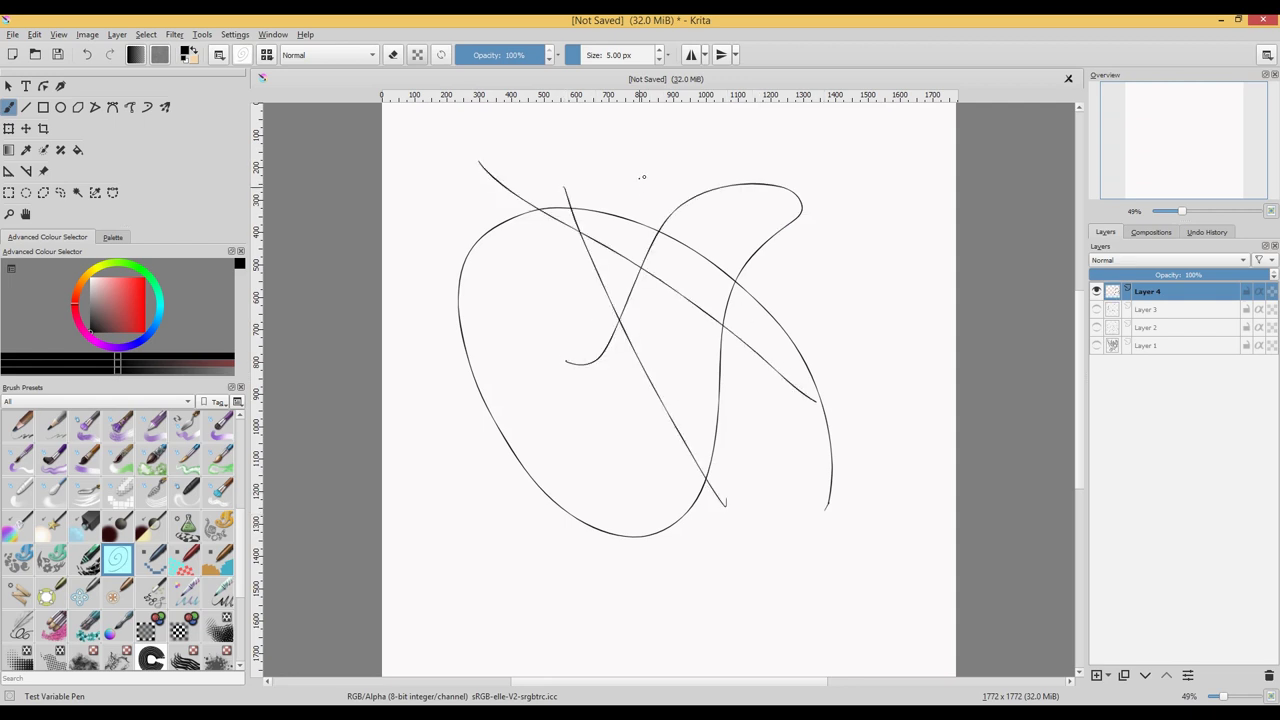
pyautogui.moveTo(643, 177); pyautogui.dragTo(722, 533)
pyautogui.moveTo(842, 201); pyautogui.dragTo(684, 522)
# Step: Add zig-zags, small loops, arcs and vertical lines to densely cover the canvas
pyautogui.moveTo(875, 405)
pyautogui.mouseDown()
pyautogui.moveTo(702, 350)
pyautogui.moveTo(551, 440)
pyautogui.mouseUp()
pyautogui.moveTo(537, 173)
pyautogui.mouseDown()
pyautogui.moveTo(742, 490)
pyautogui.moveTo(580, 418)
pyautogui.mouseUp()
pyautogui.moveTo(564, 252); pyautogui.dragTo(564, 484)
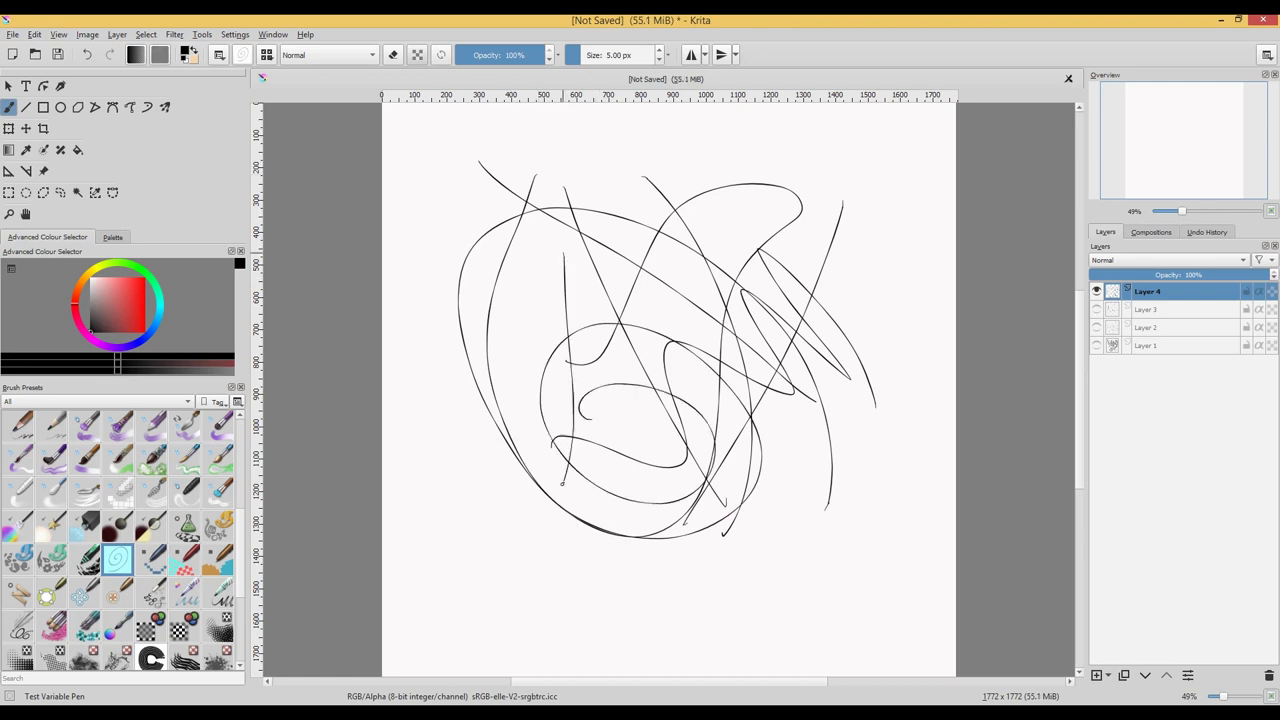
pyautogui.moveTo(497, 285); pyautogui.dragTo(543, 284)
pyautogui.moveTo(506, 344); pyautogui.dragTo(508, 313)
pyautogui.moveTo(543, 177); pyautogui.dragTo(540, 278)
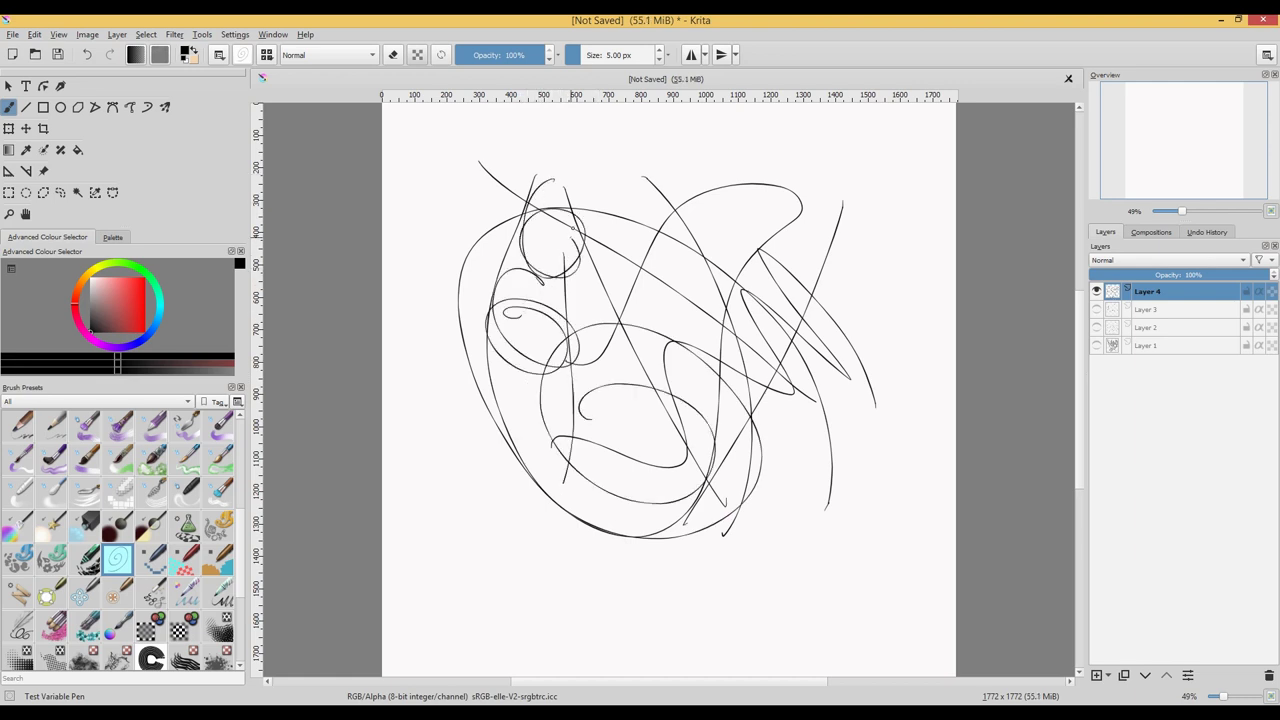
pyautogui.moveTo(664, 186)
pyautogui.mouseDown()
pyautogui.moveTo(544, 258)
pyautogui.moveTo(635, 482)
pyautogui.mouseUp()
pyautogui.moveTo(894, 150); pyautogui.dragTo(884, 518)
pyautogui.moveTo(880, 230)
pyautogui.mouseDown()
pyautogui.moveTo(862, 330)
pyautogui.moveTo(880, 381)
pyautogui.moveTo(868, 224)
pyautogui.mouseUp()
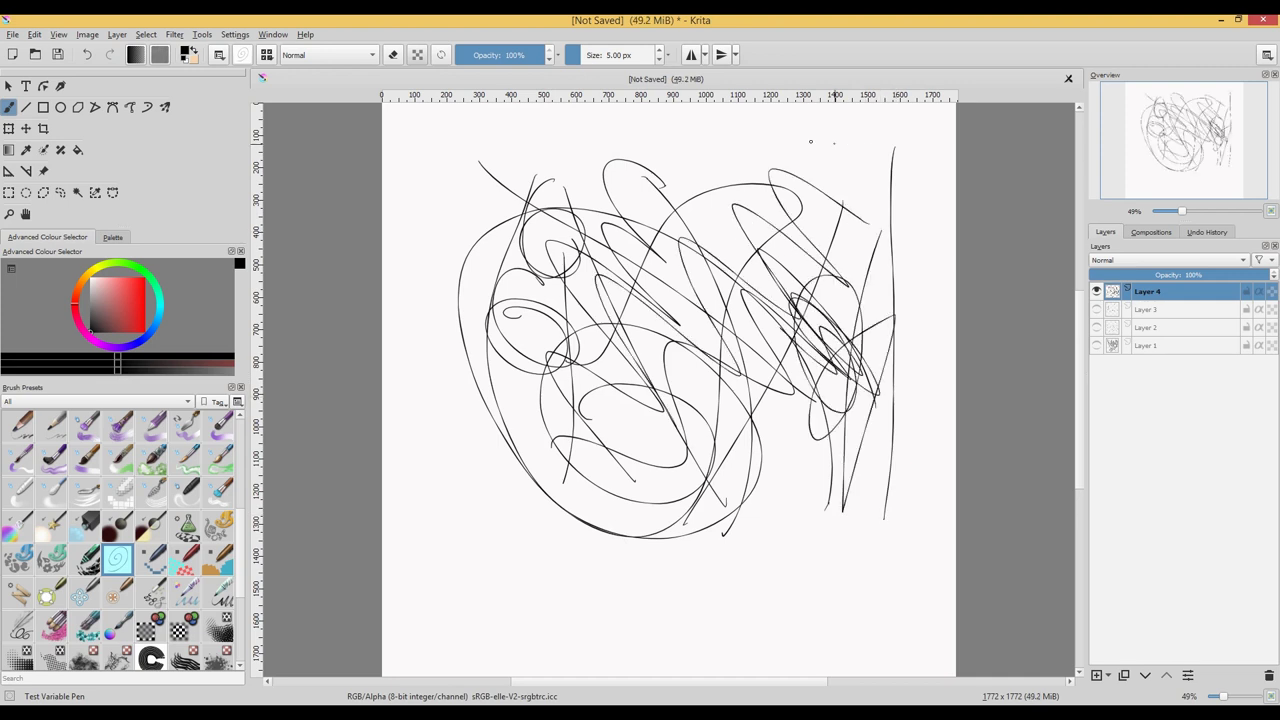